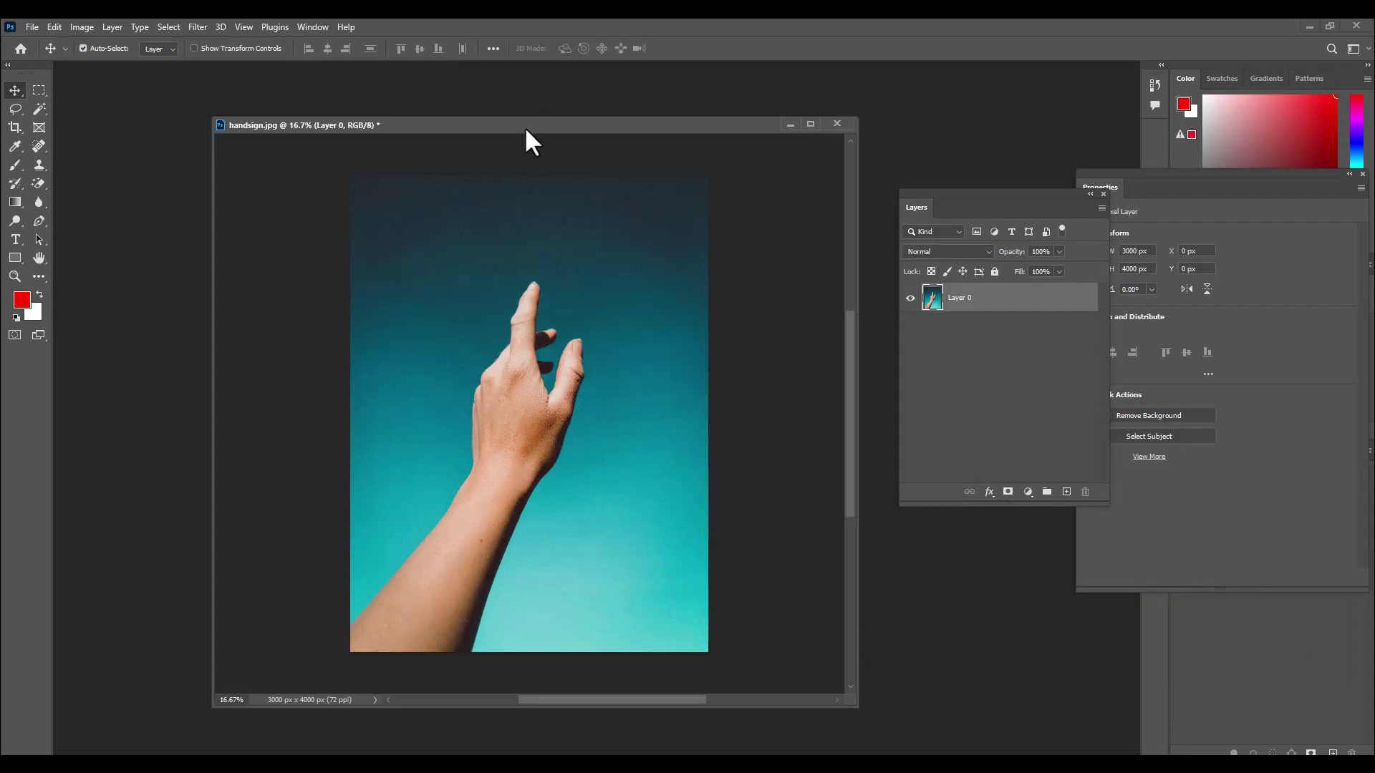
Select the whole hand and forearm in handsign.jpg with the Quick Selection tool, including the fingers
drag(504, 129, 506, 122)
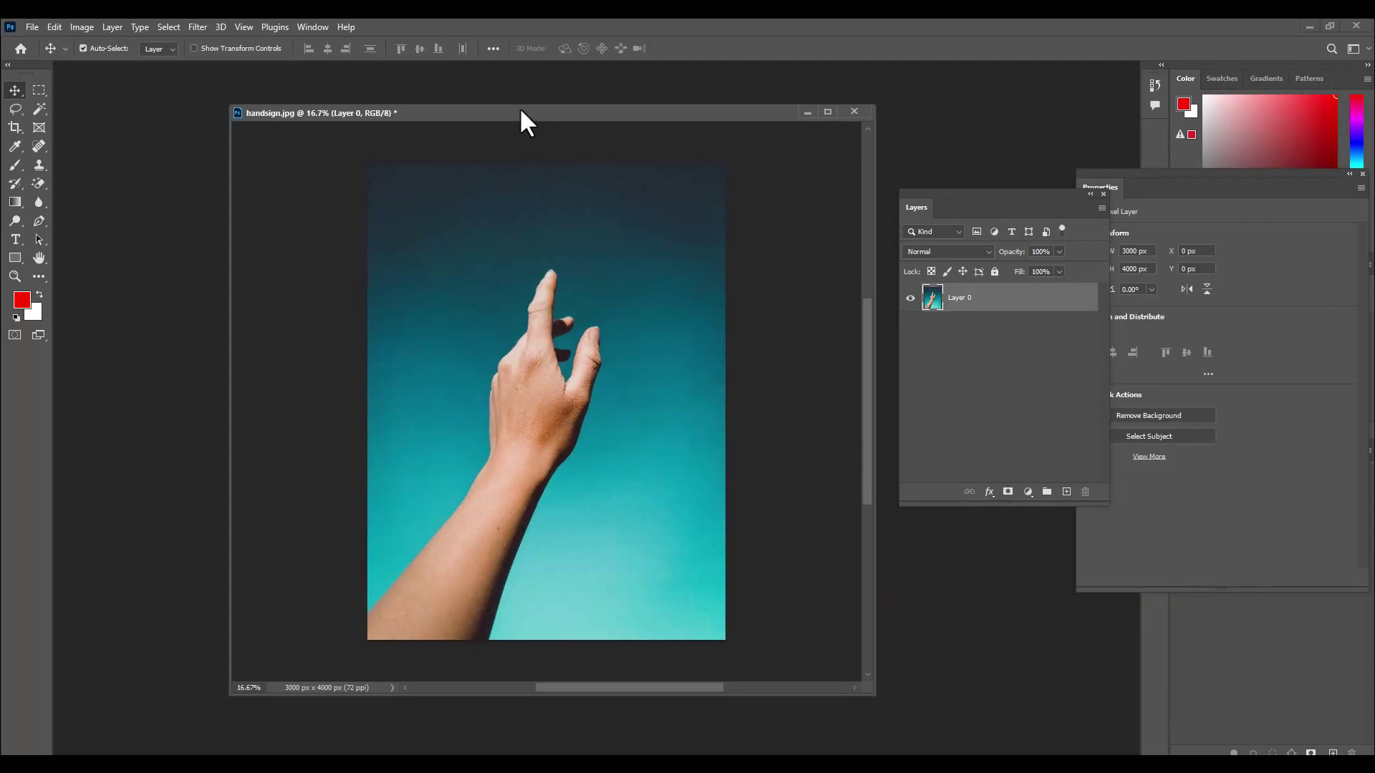
click(40, 112)
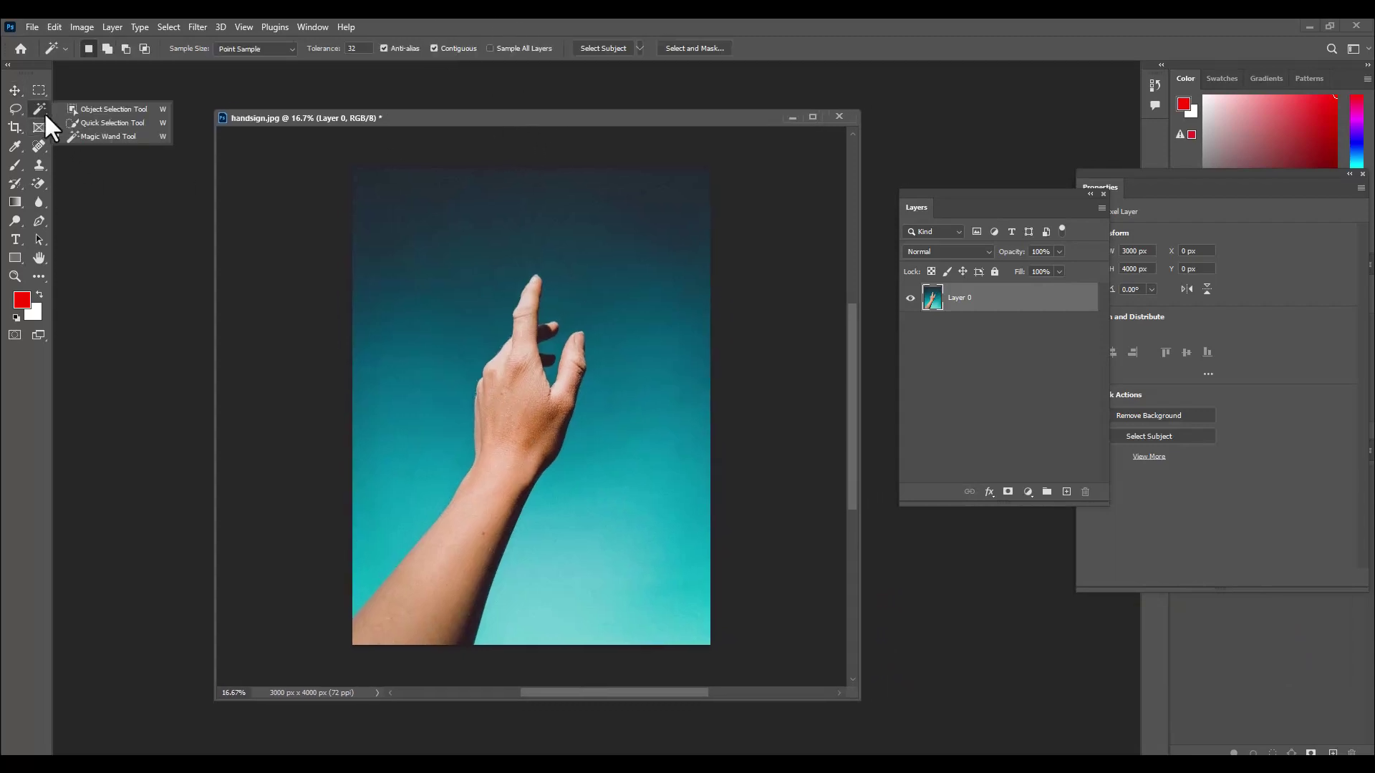
click(130, 121)
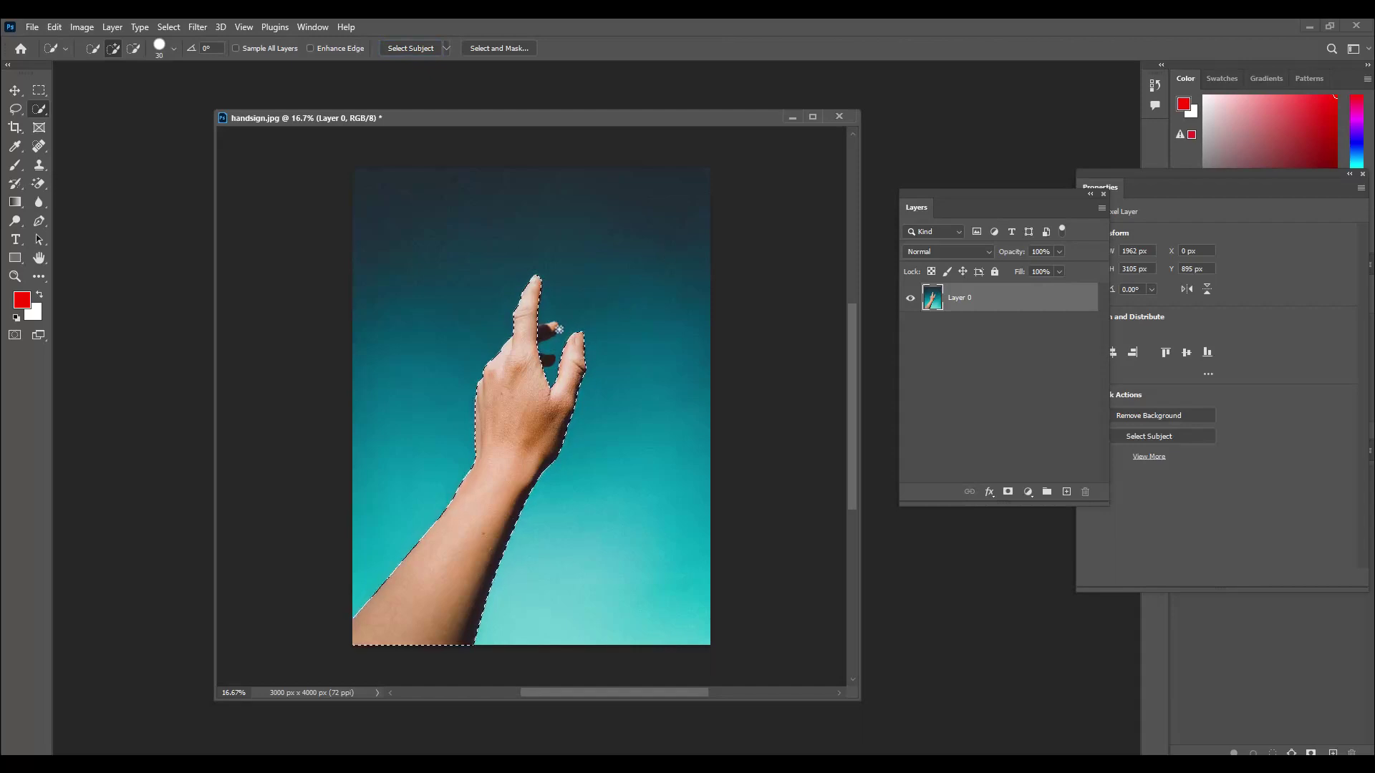
key(ctrl+plus)
click(560, 291)
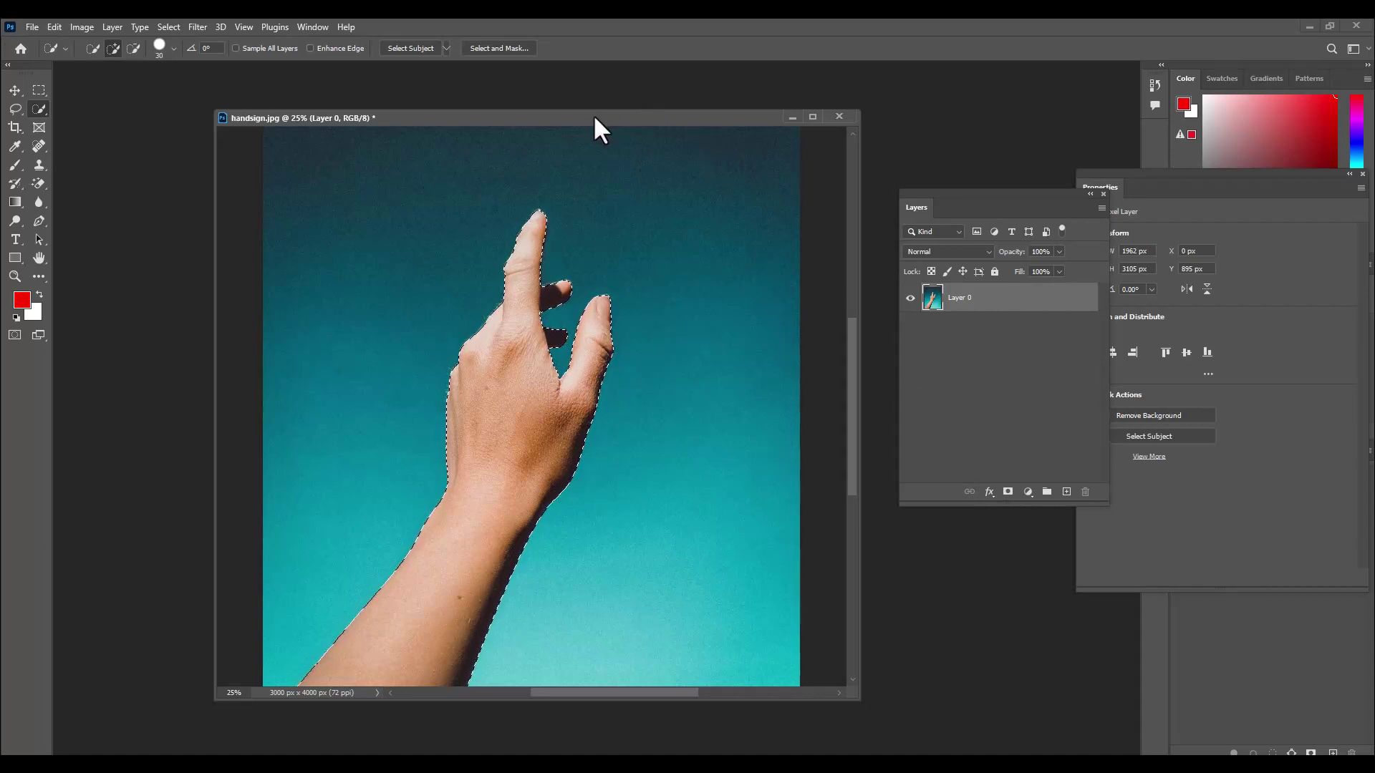
drag(594, 118, 591, 109)
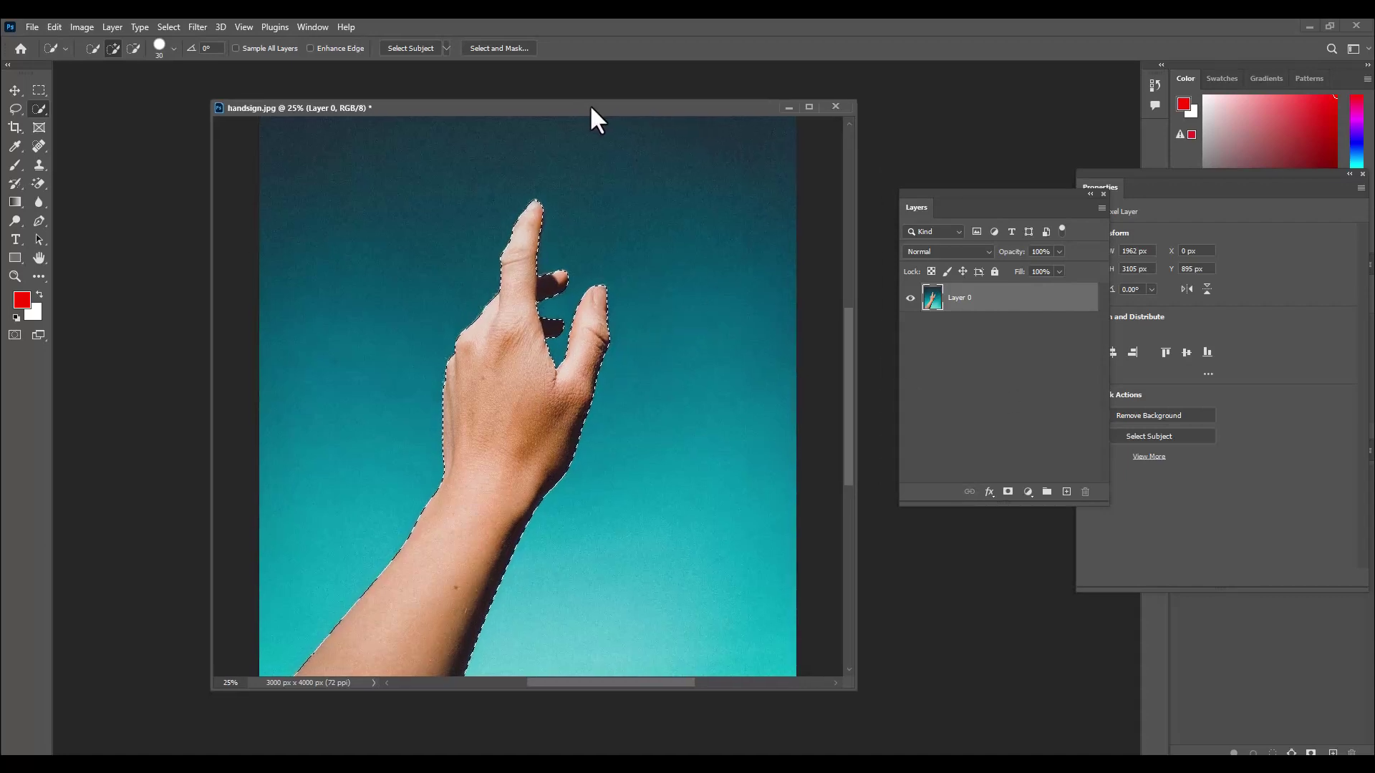
Mask out the background around the selected hand and apply the layer mask permanently to Layer 0
click(1008, 492)
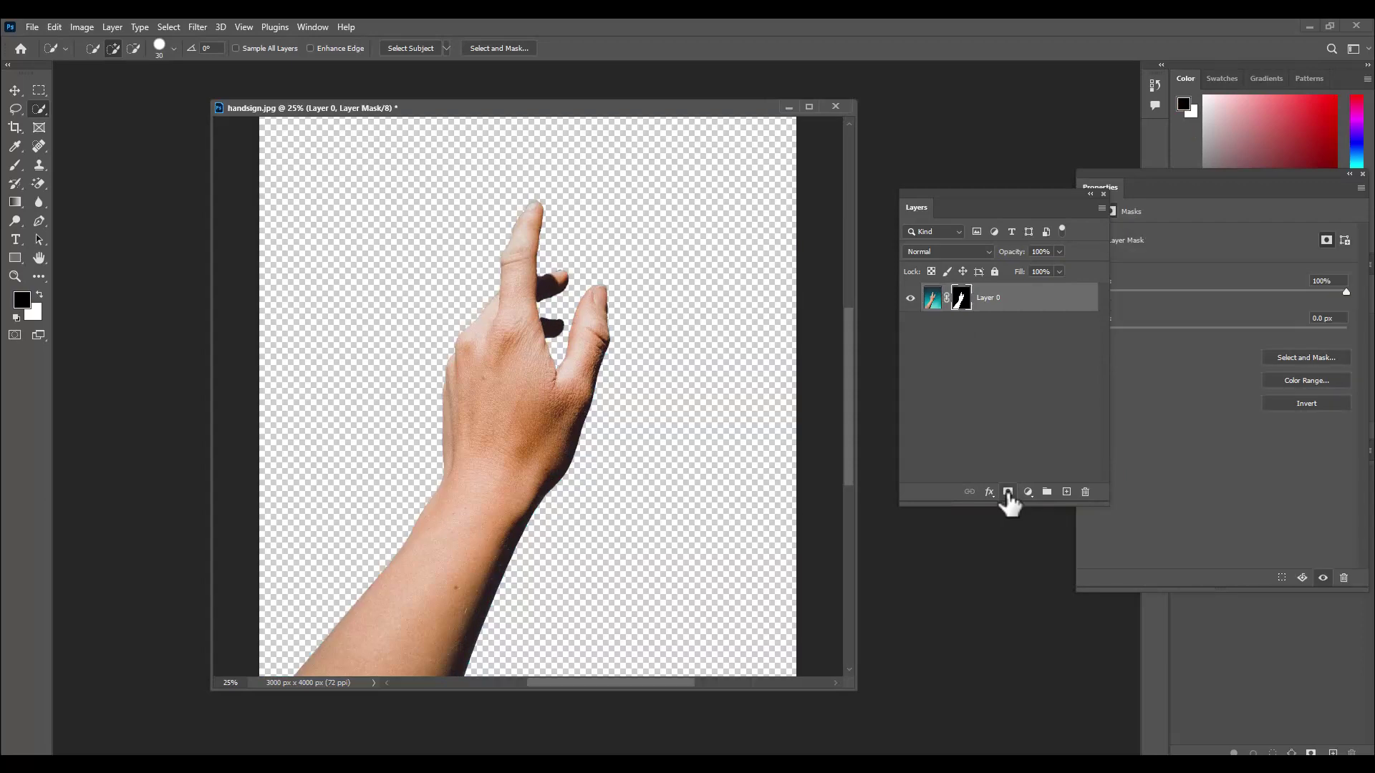
right_click(962, 308)
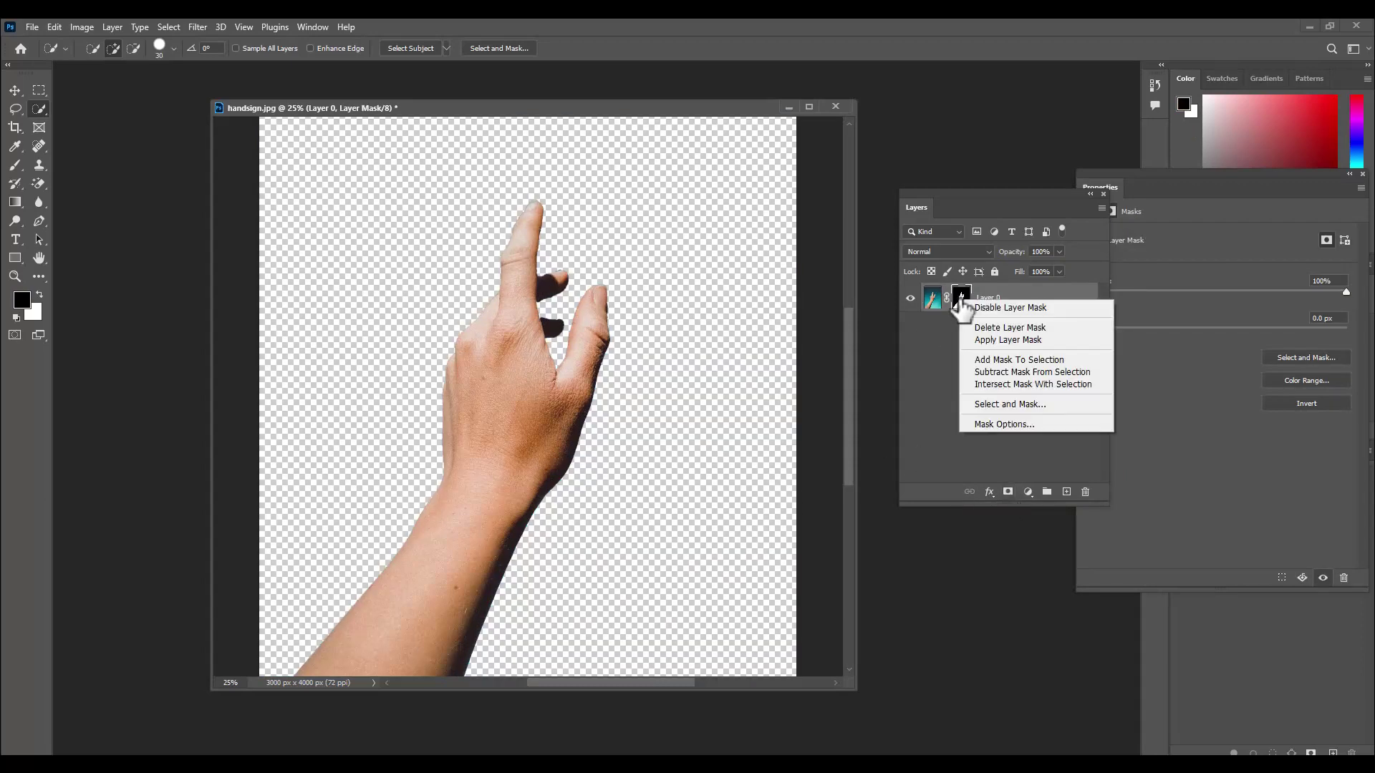
click(1034, 341)
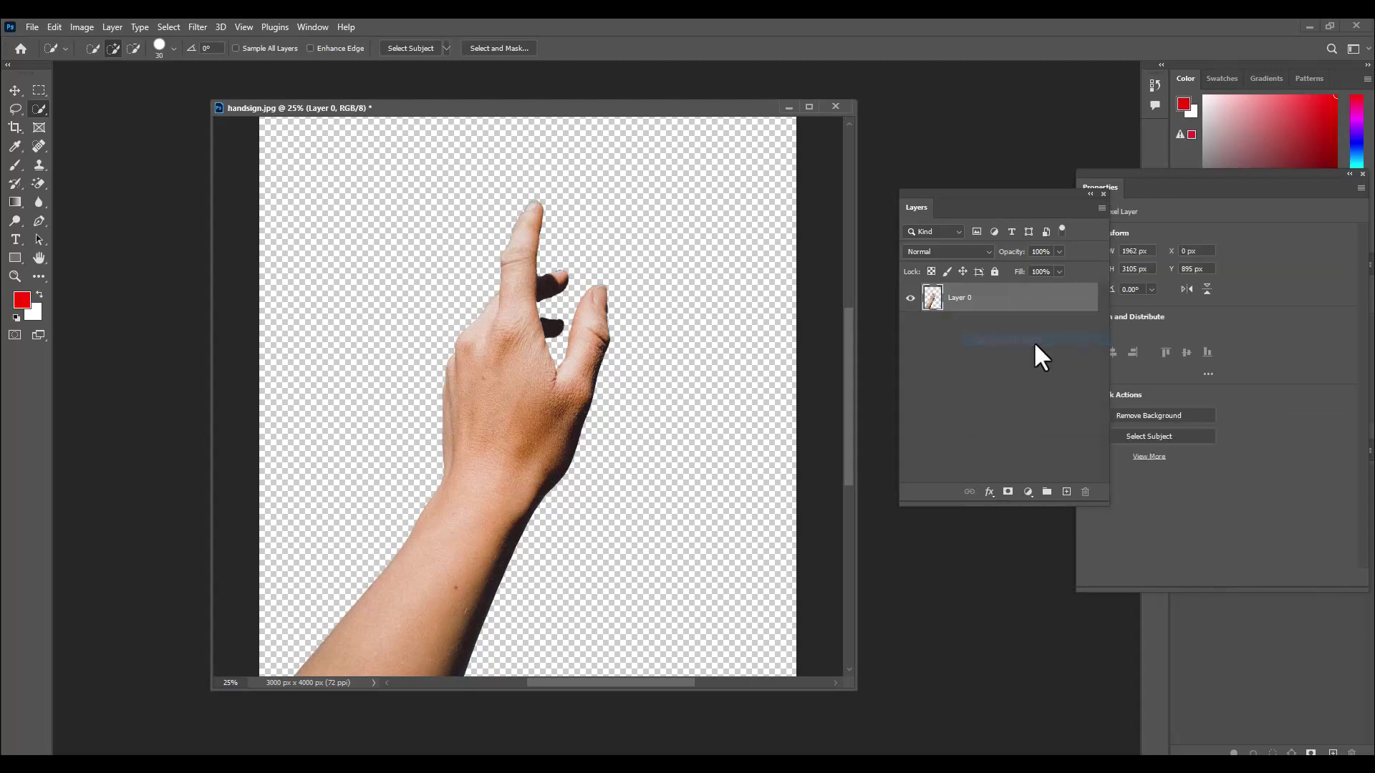
Add a new layer beneath the hand layer and fill it with the default black foreground colour
ctrl+click(1066, 493)
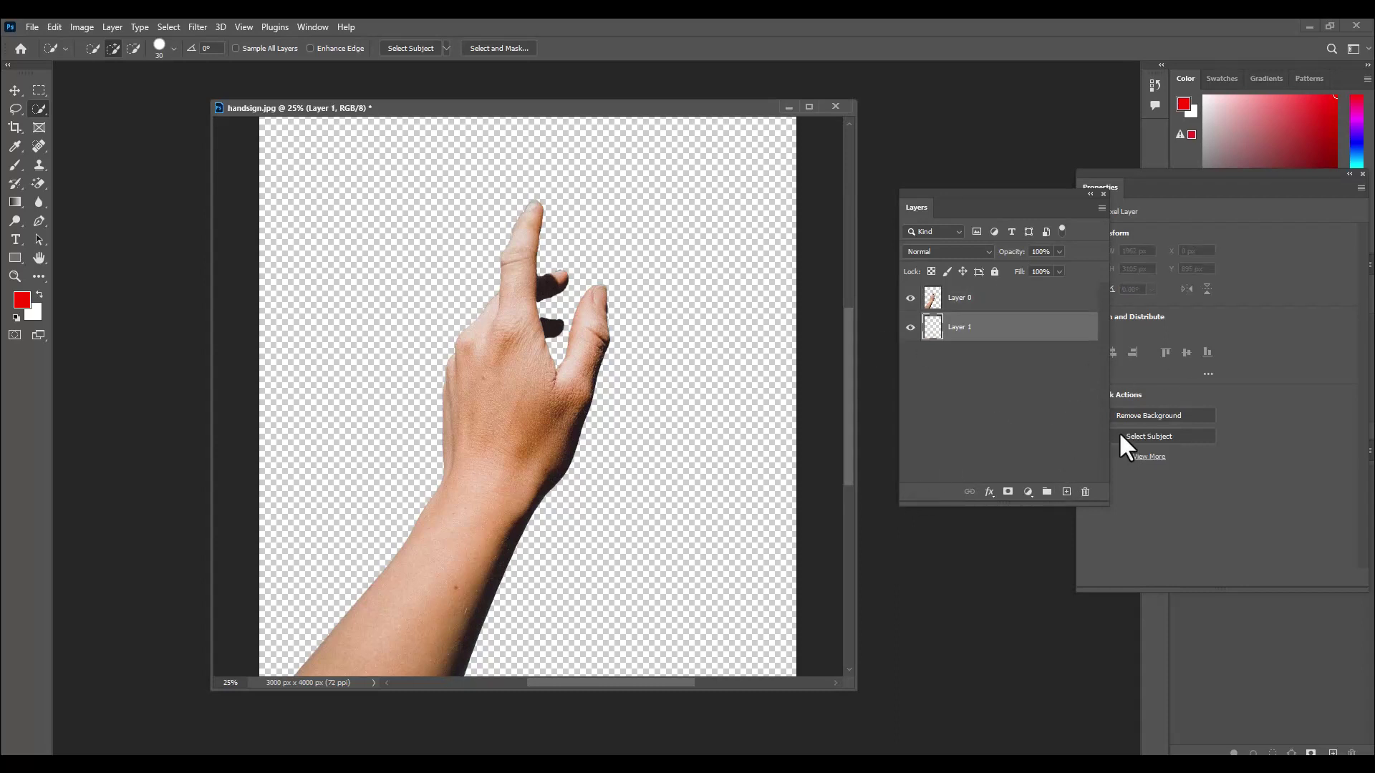
key(d)
key(alt+BackSpace)
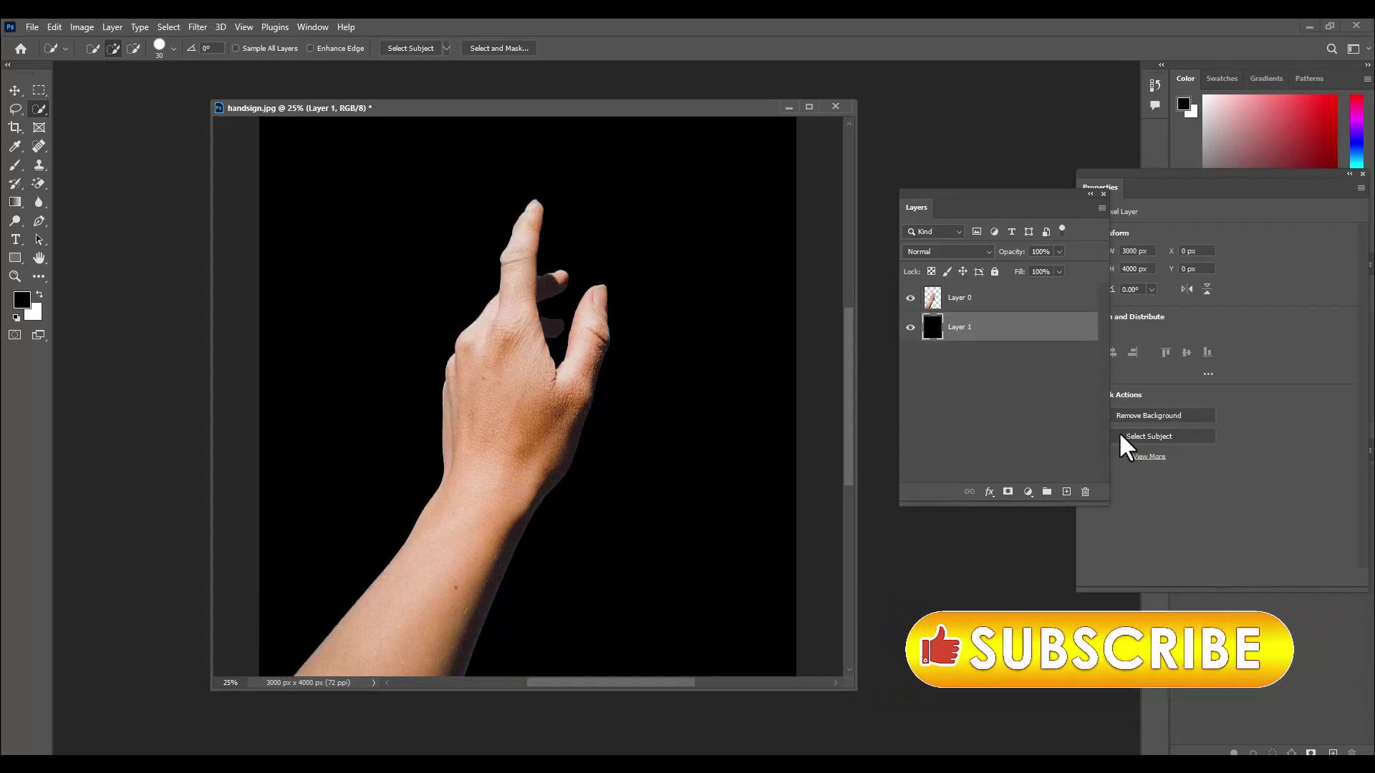
drag(613, 110, 620, 90)
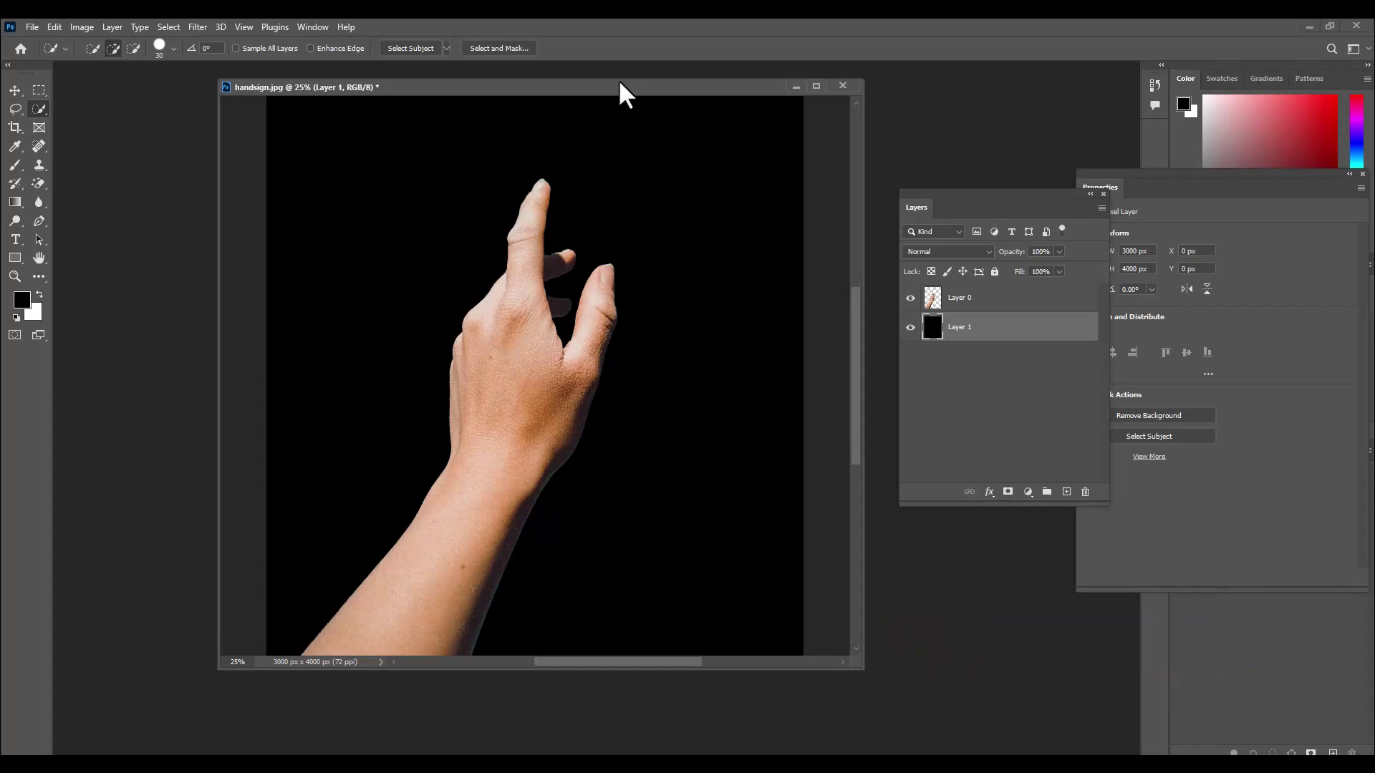
Add a new empty layer directly above the hand layer, Layer 0
click(1017, 301)
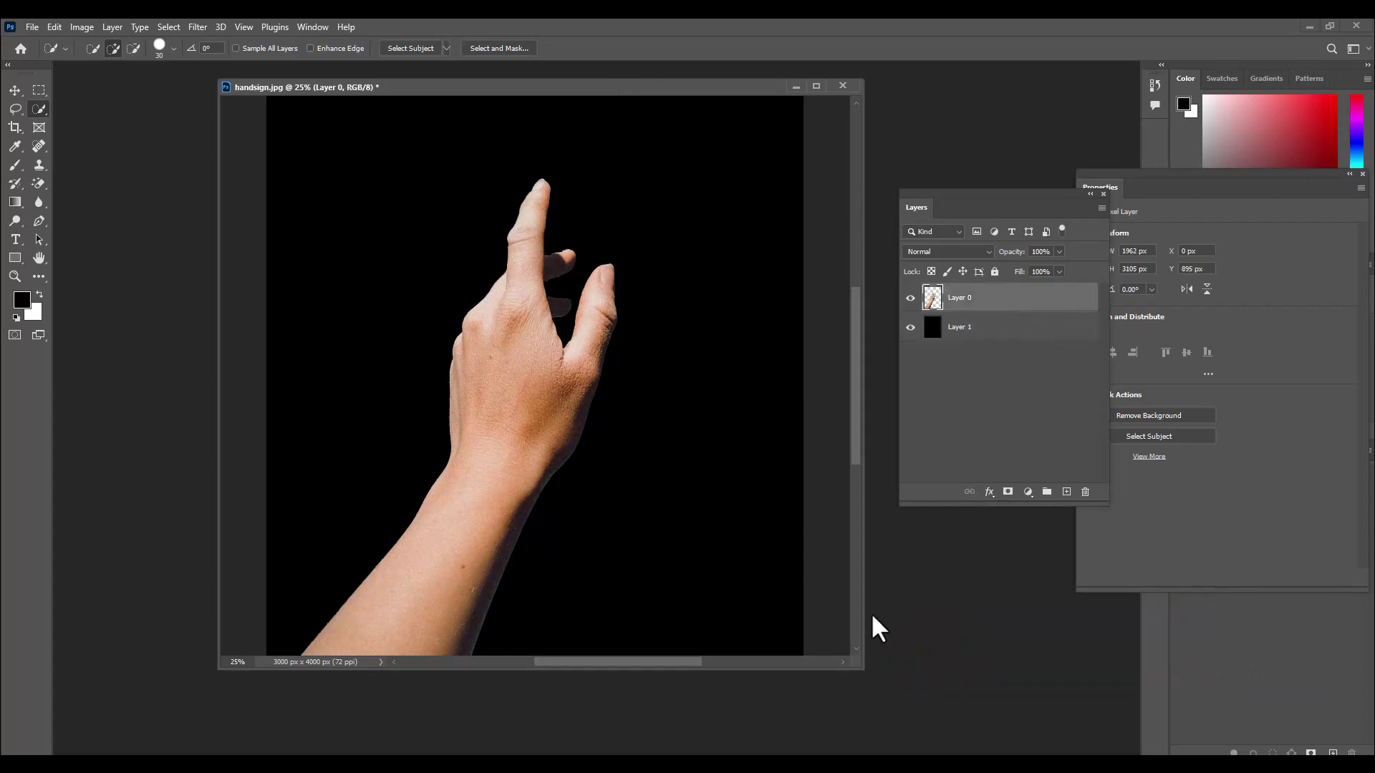
drag(854, 658, 877, 725)
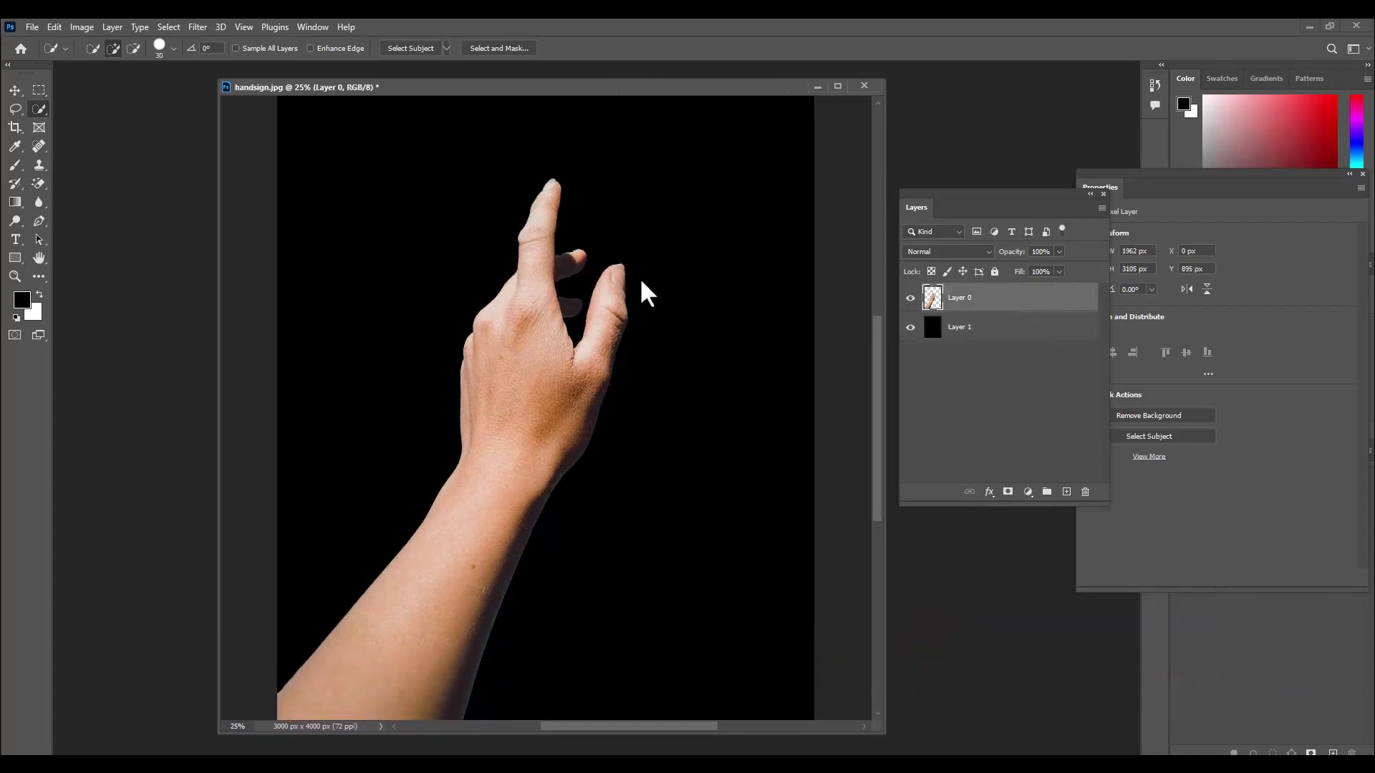
key(ctrl+minus)
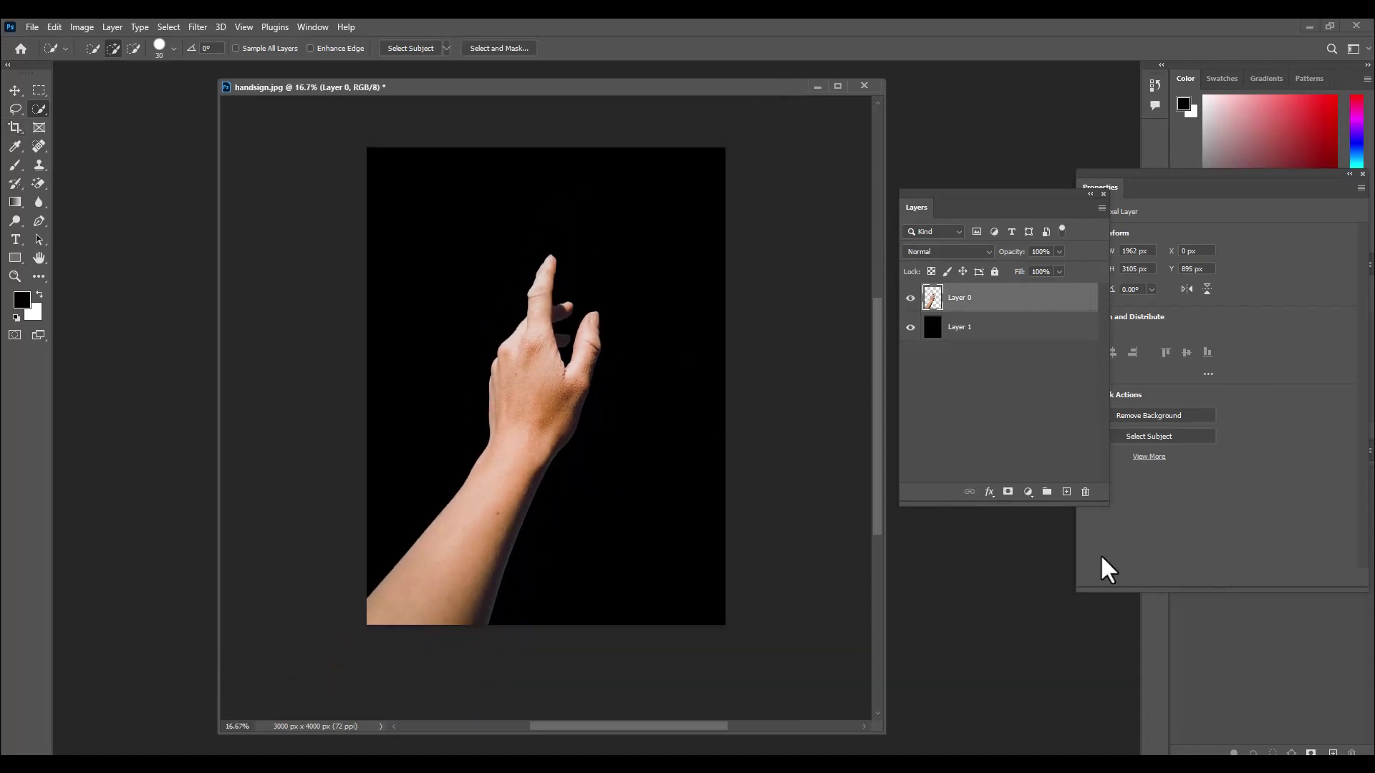
click(1064, 500)
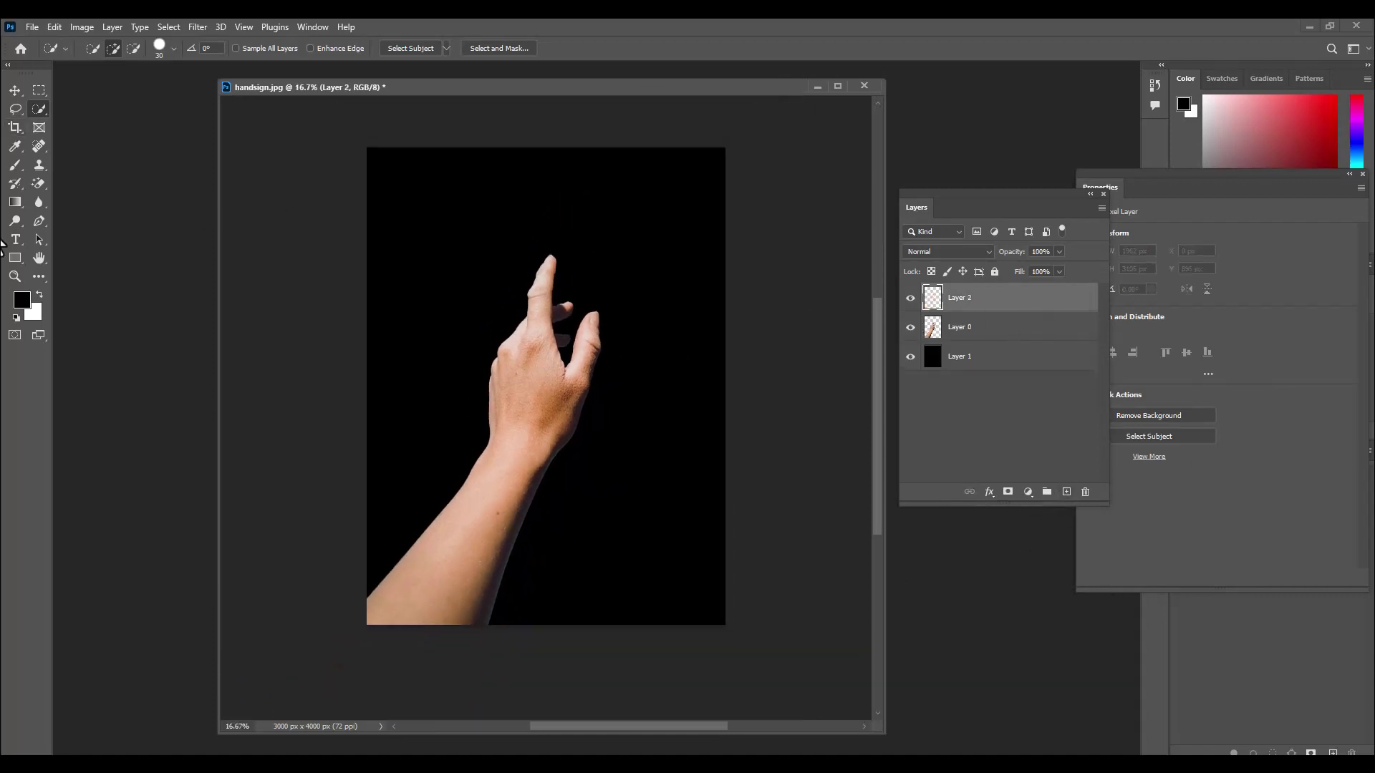
Draw a curved spiral path with the Pen tool in Path mode, winding from the lower forearm up to the fingers
click(40, 223)
click(78, 221)
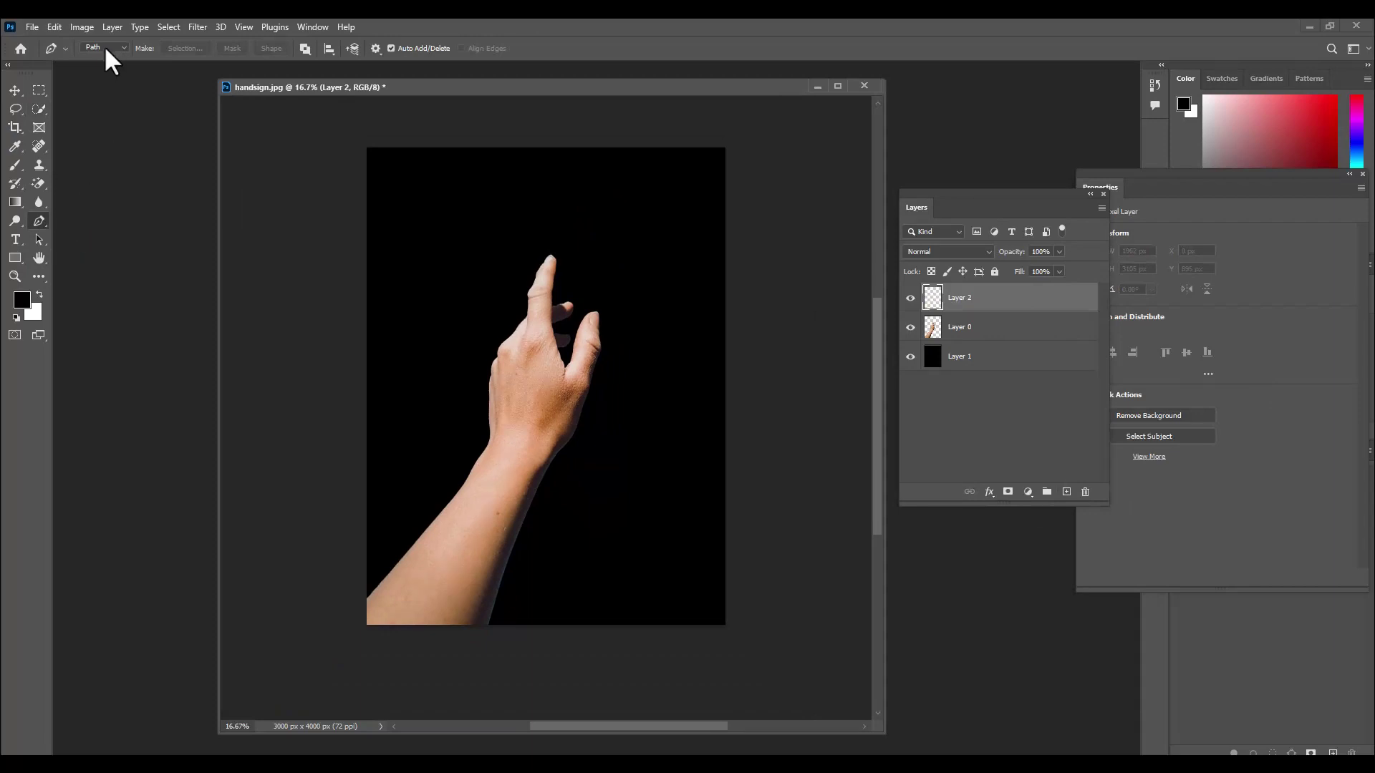
click(113, 48)
click(115, 50)
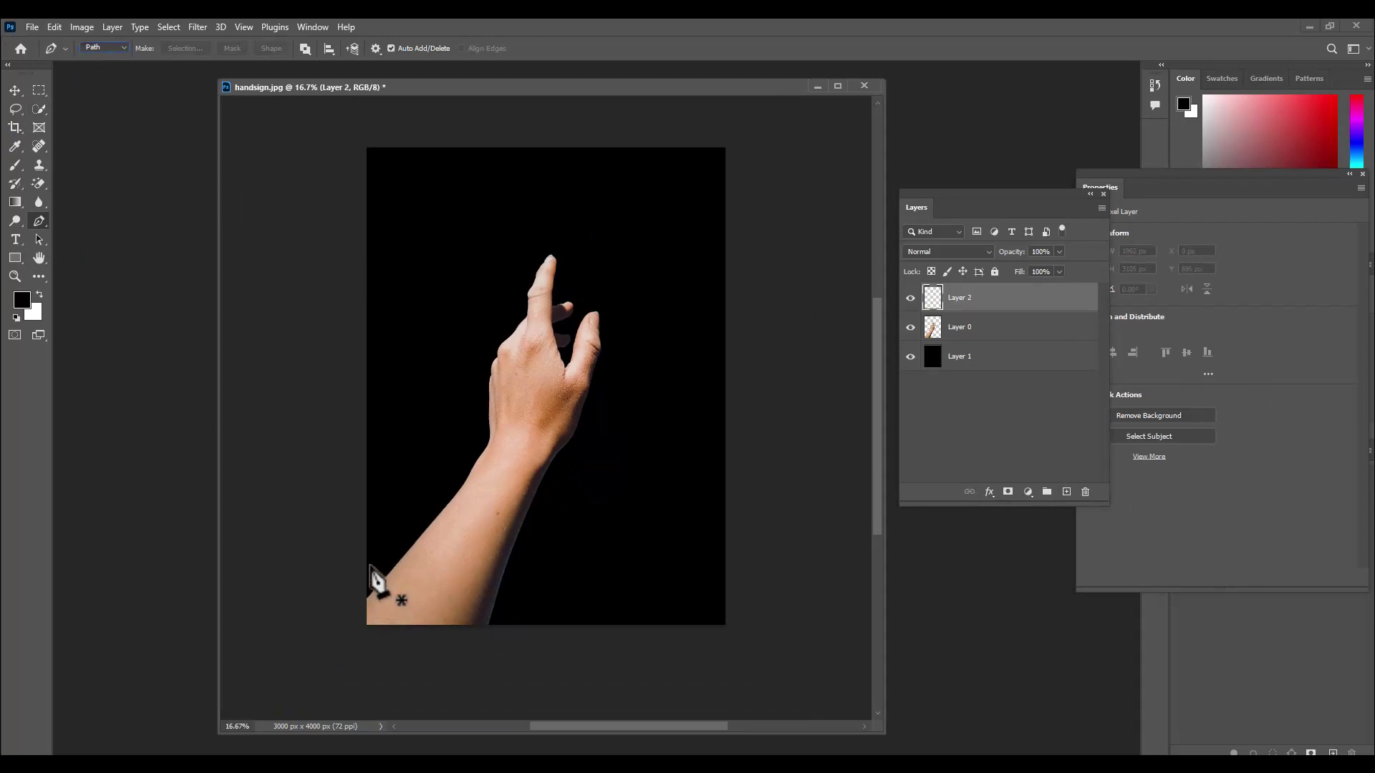
click(364, 570)
drag(536, 567, 552, 555)
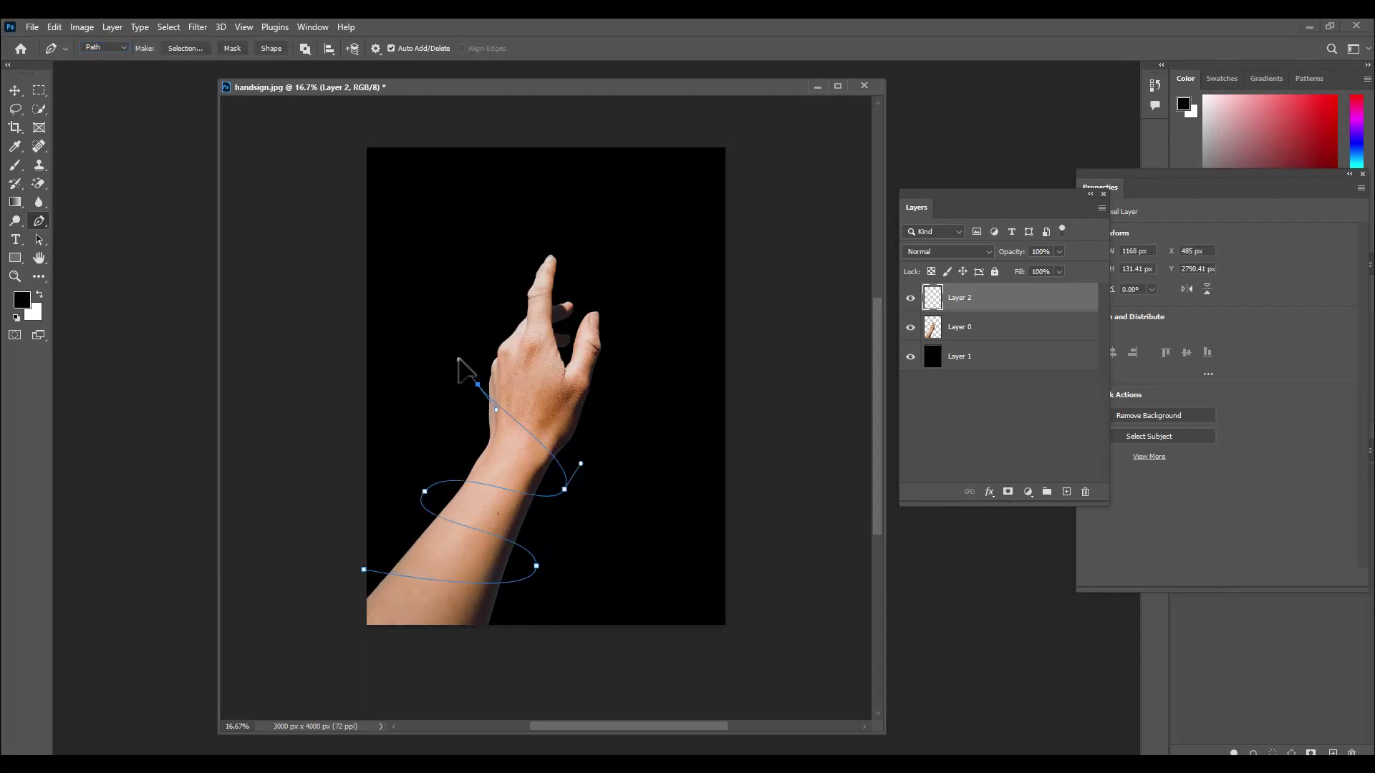
drag(459, 359, 605, 288)
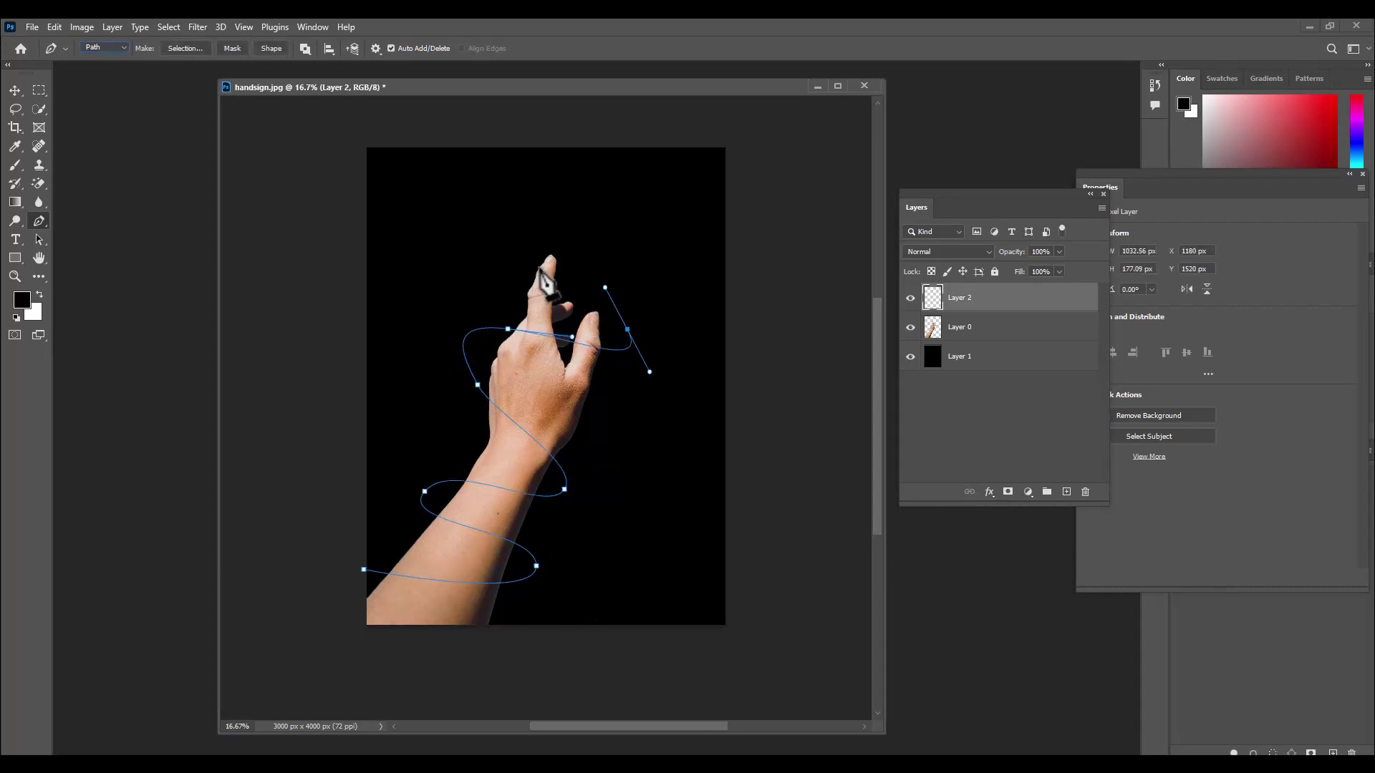
click(516, 256)
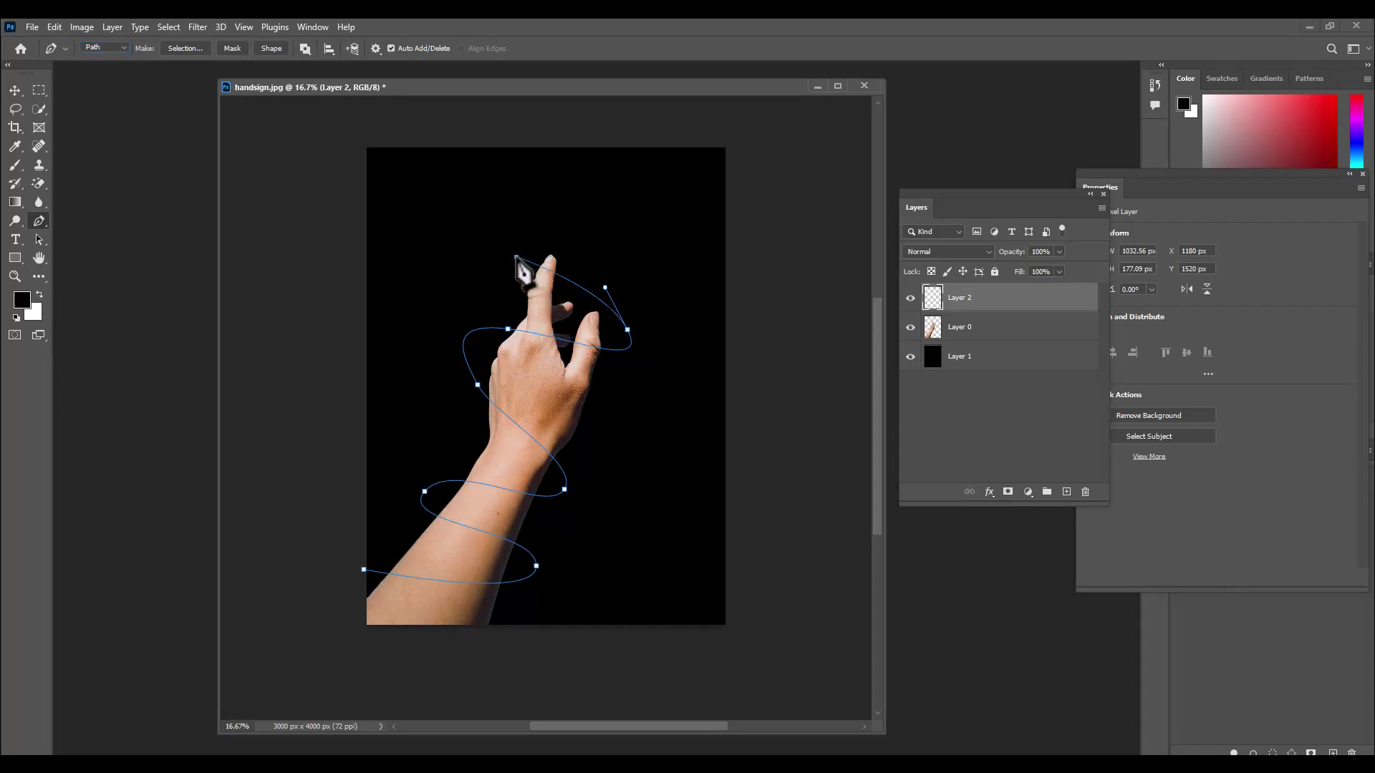
Reshape the spiral's upper loops around the hand with the Direct Selection tool, shifting their anchor points lower
click(39, 239)
click(80, 257)
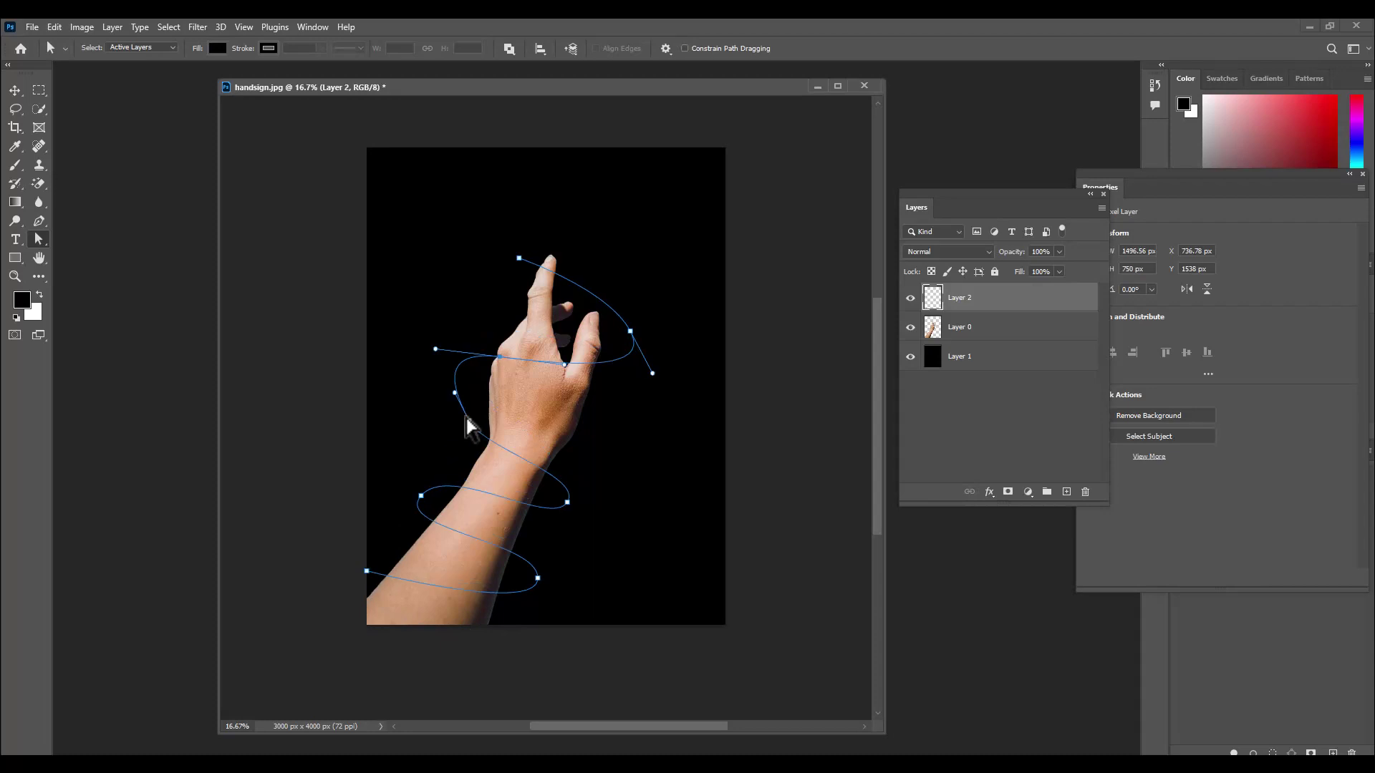
click(469, 421)
drag(455, 394, 441, 403)
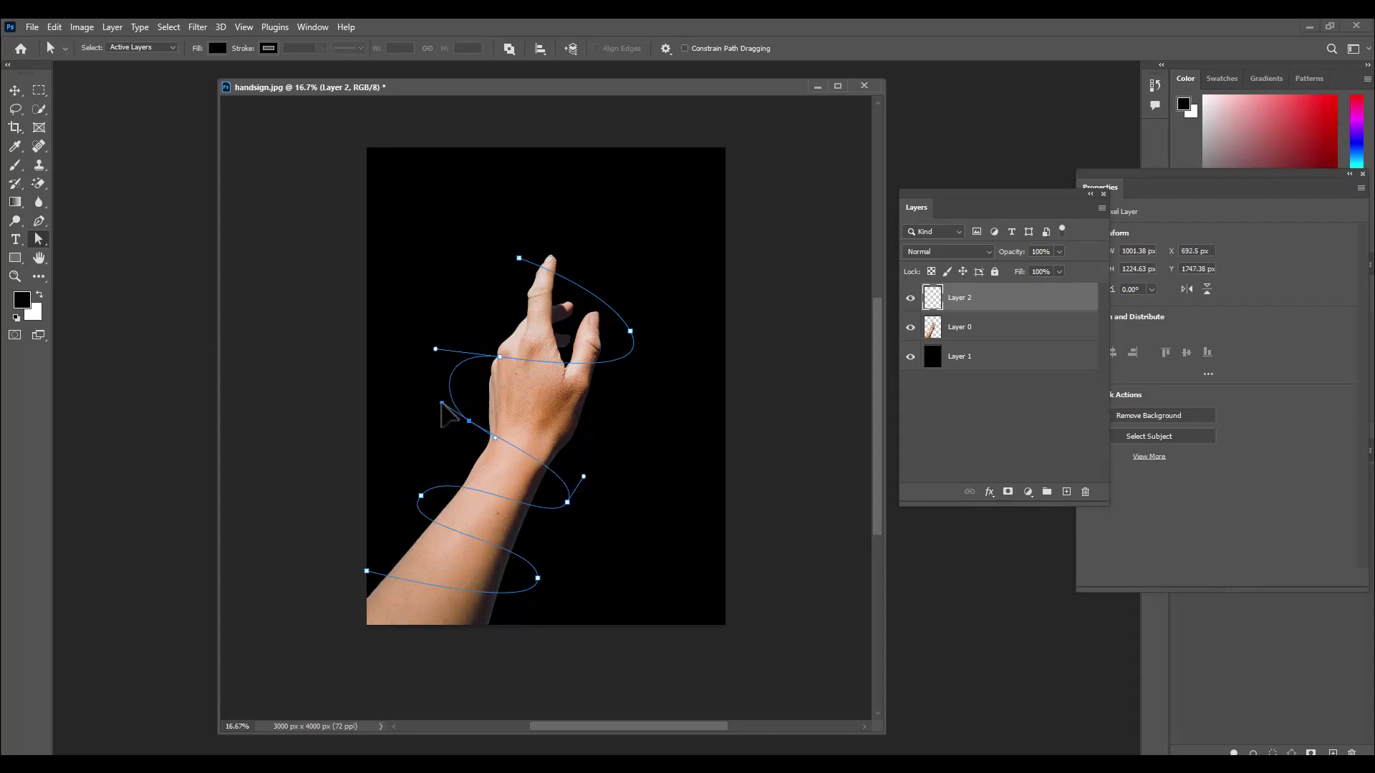
drag(630, 332, 634, 359)
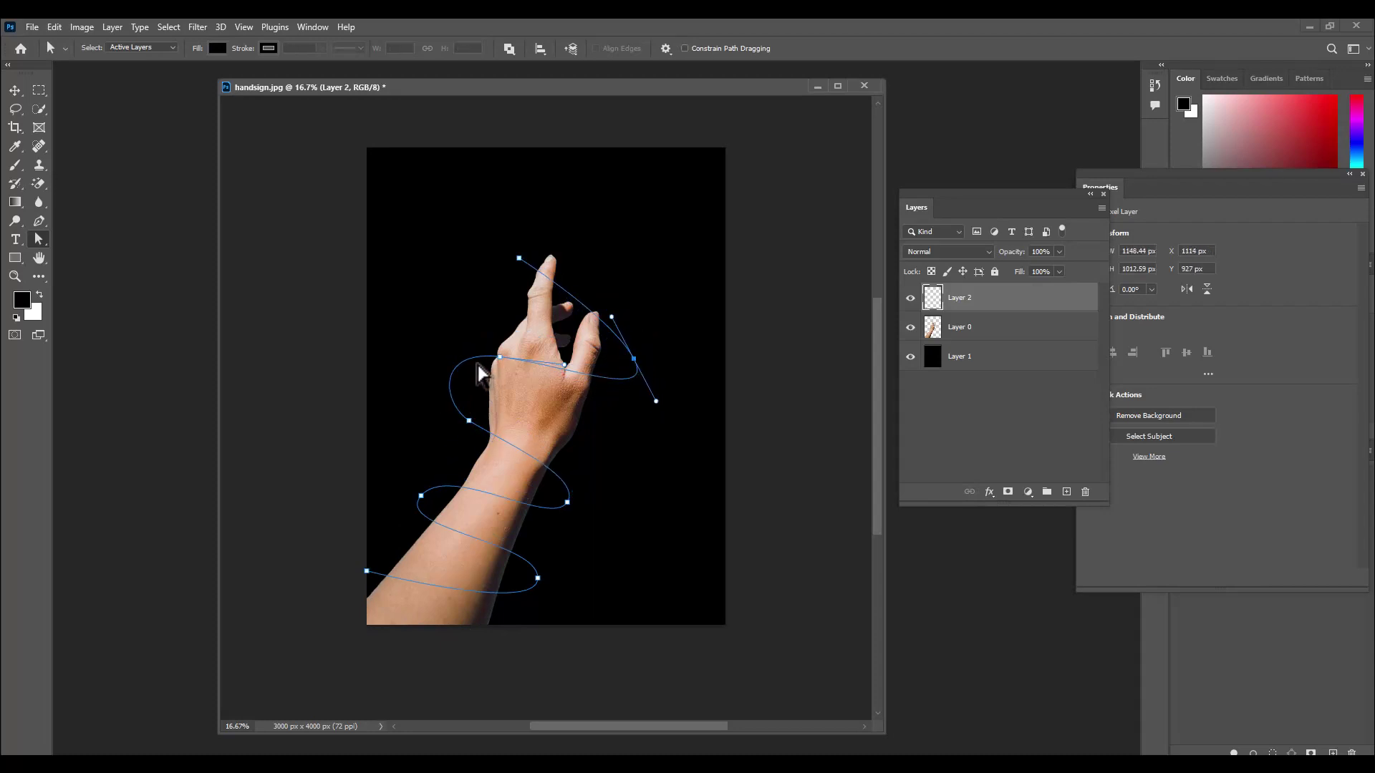
drag(499, 358, 497, 372)
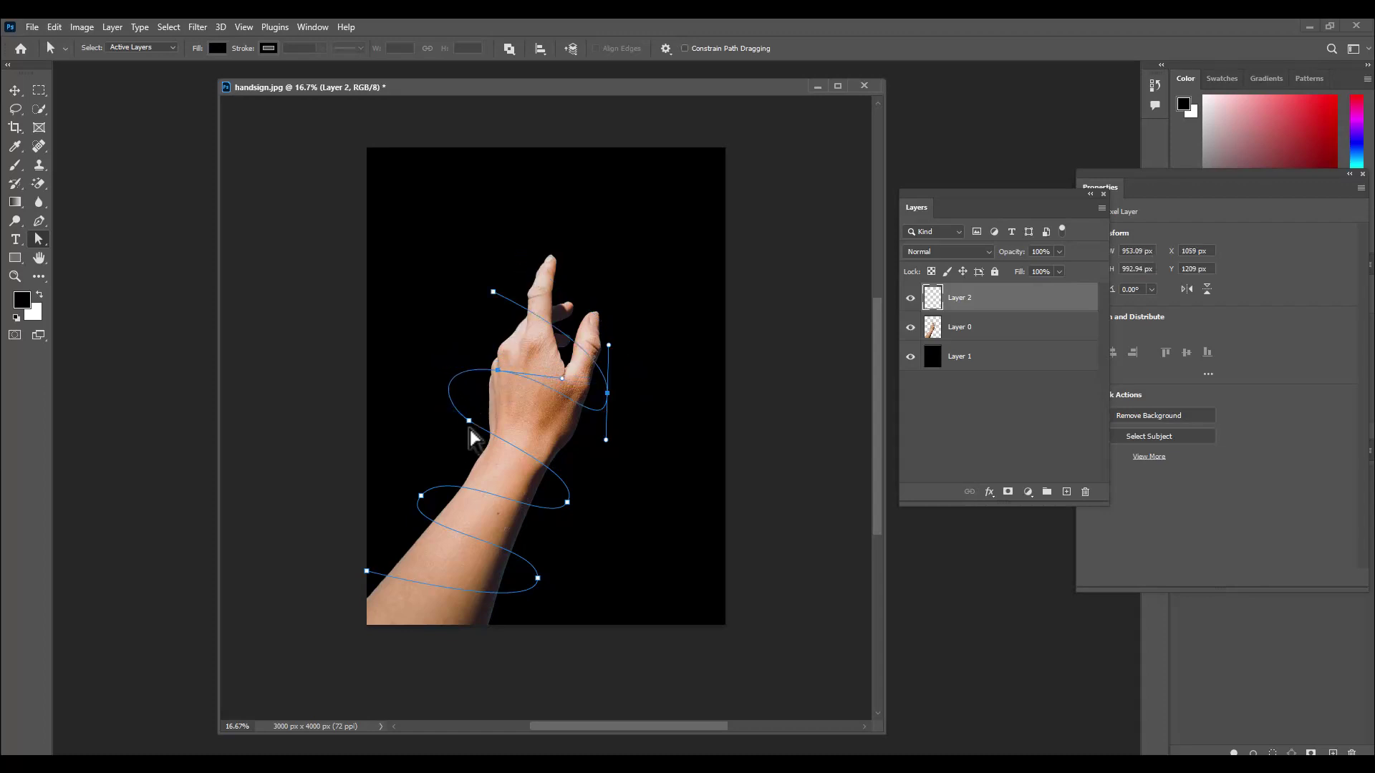
Reposition the spiral's anchor points and direction handles so the loops wrap evenly around the wrist and forearm
drag(421, 499, 412, 505)
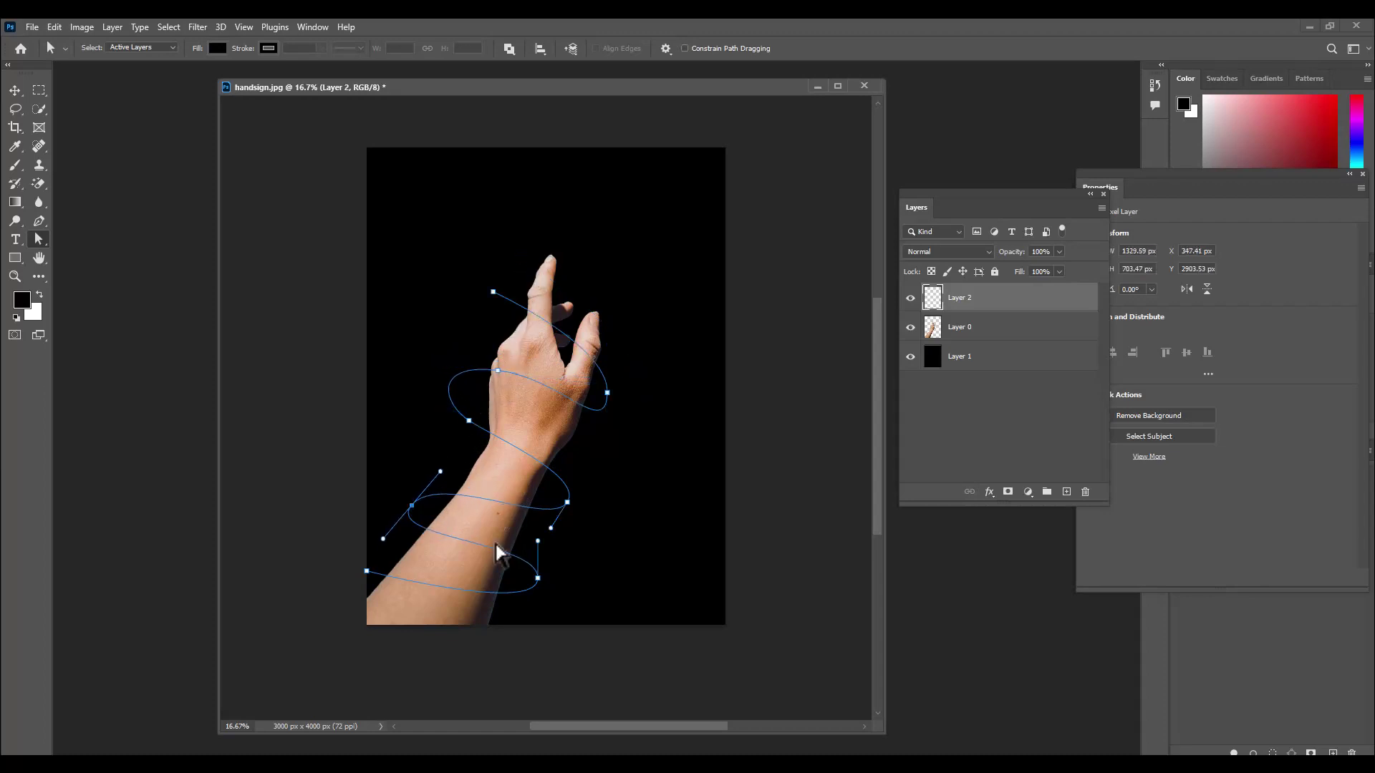
drag(538, 579, 532, 592)
drag(565, 507, 563, 518)
drag(469, 421, 467, 434)
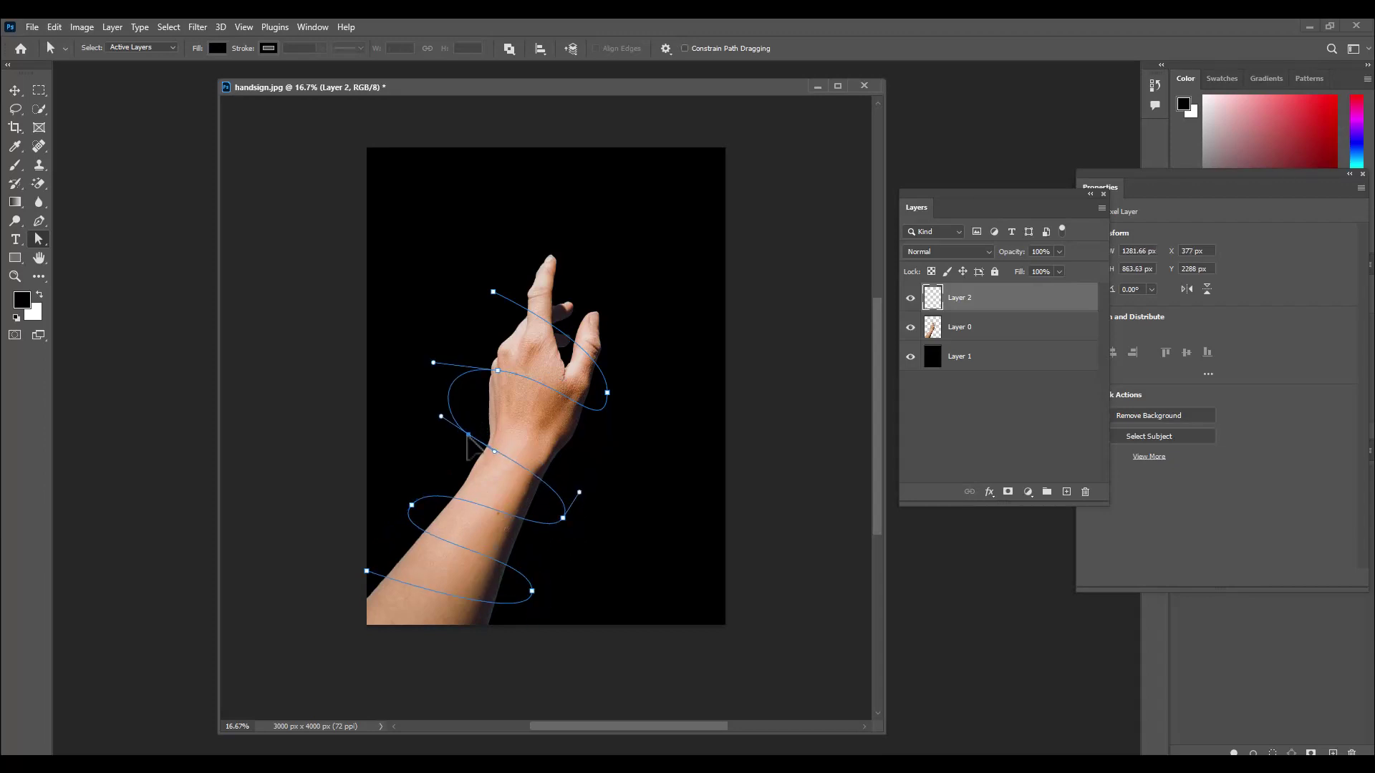
drag(500, 372, 457, 452)
drag(368, 572, 365, 591)
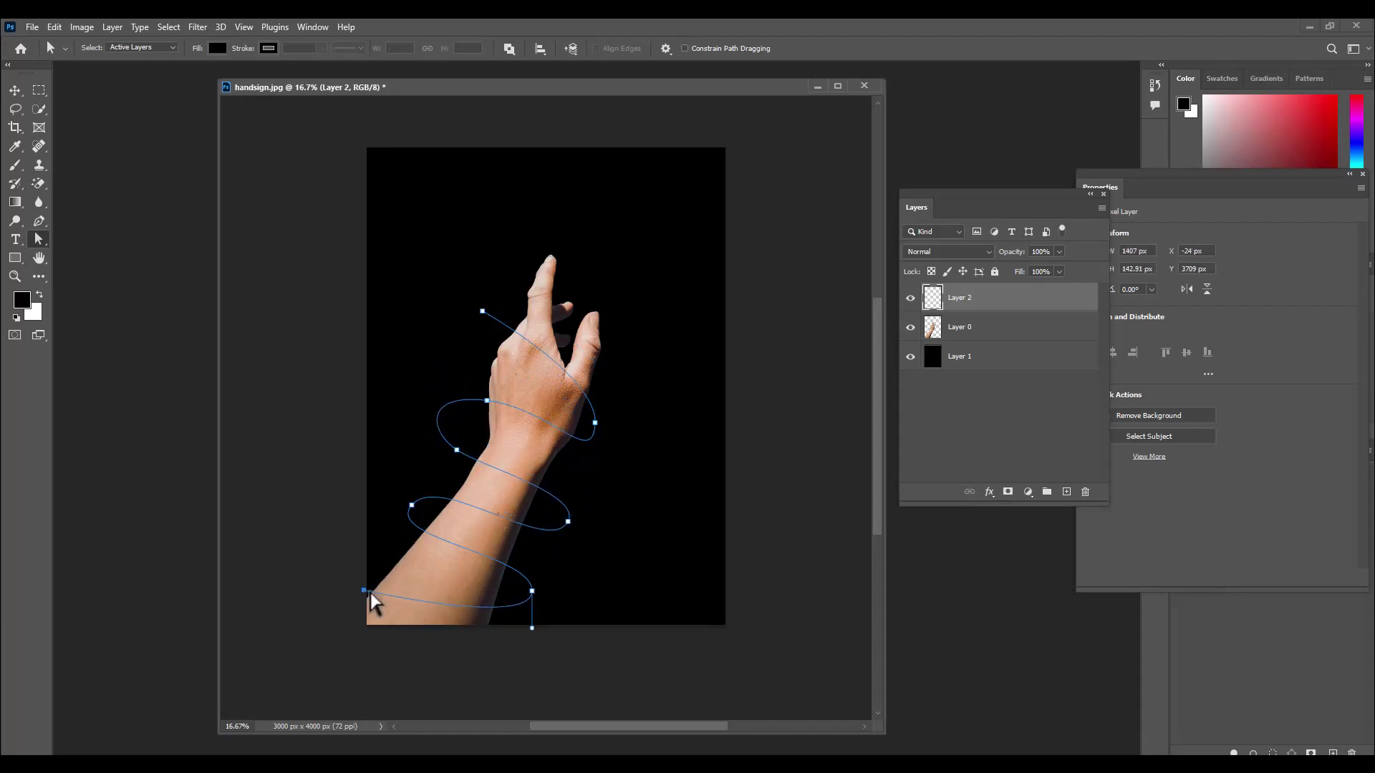
drag(532, 593, 543, 554)
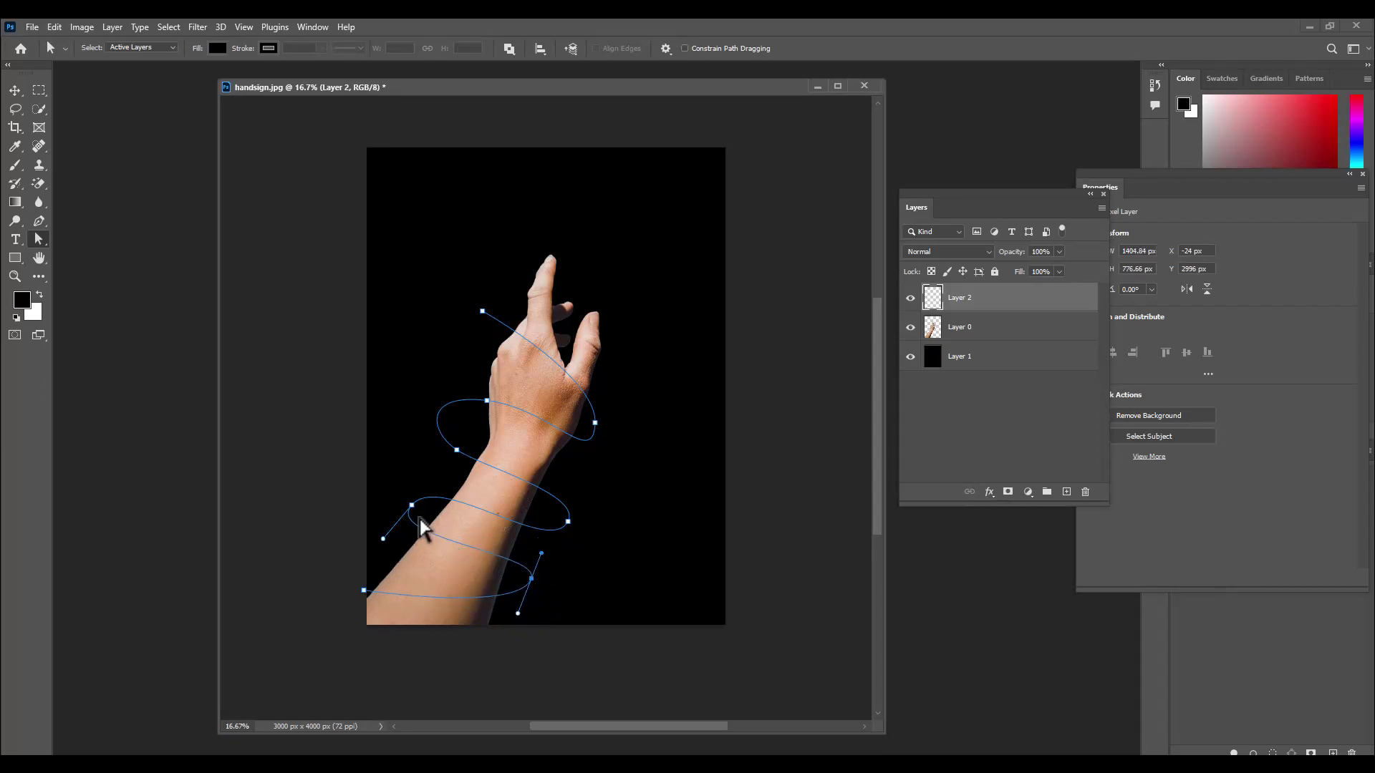
drag(415, 507, 434, 464)
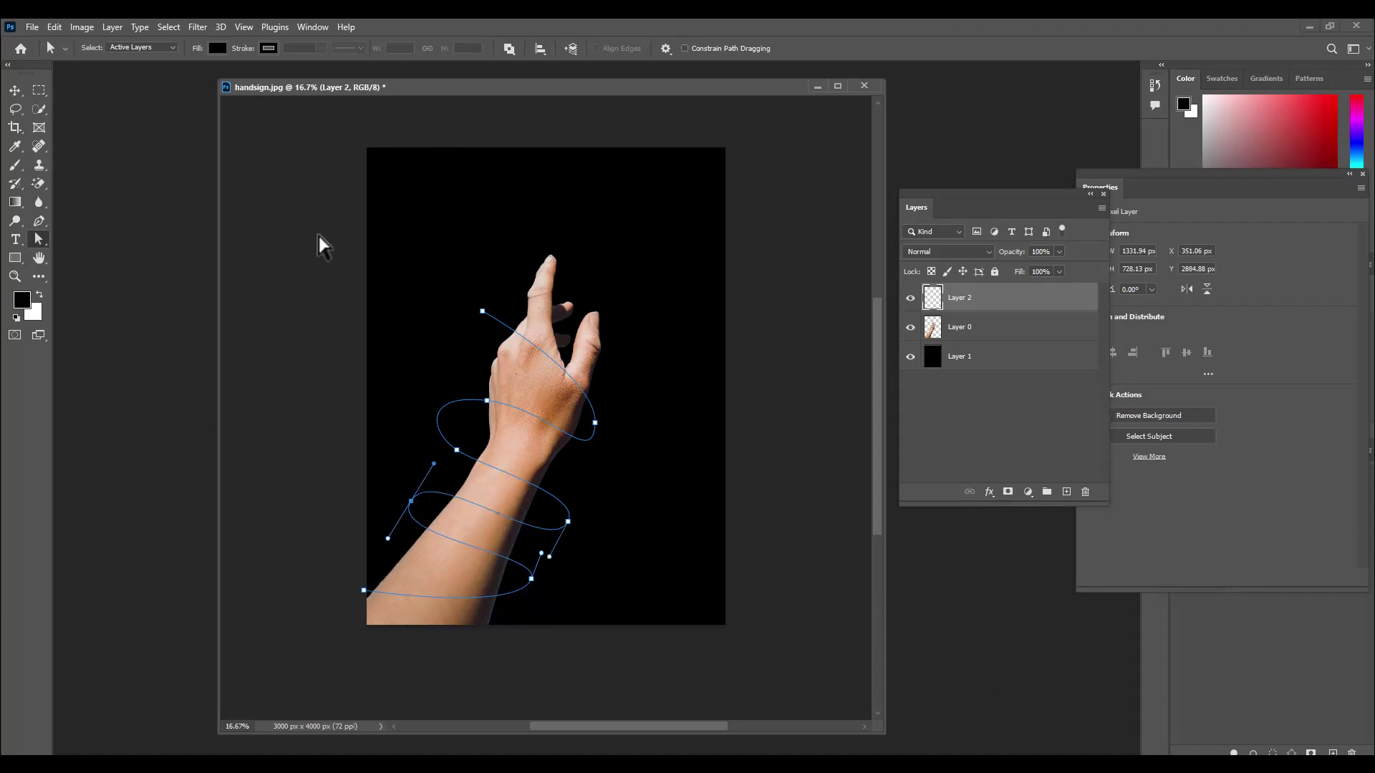
Choose the Hard Round brush from the General Brushes for the Brush tool
drag(487, 84, 476, 114)
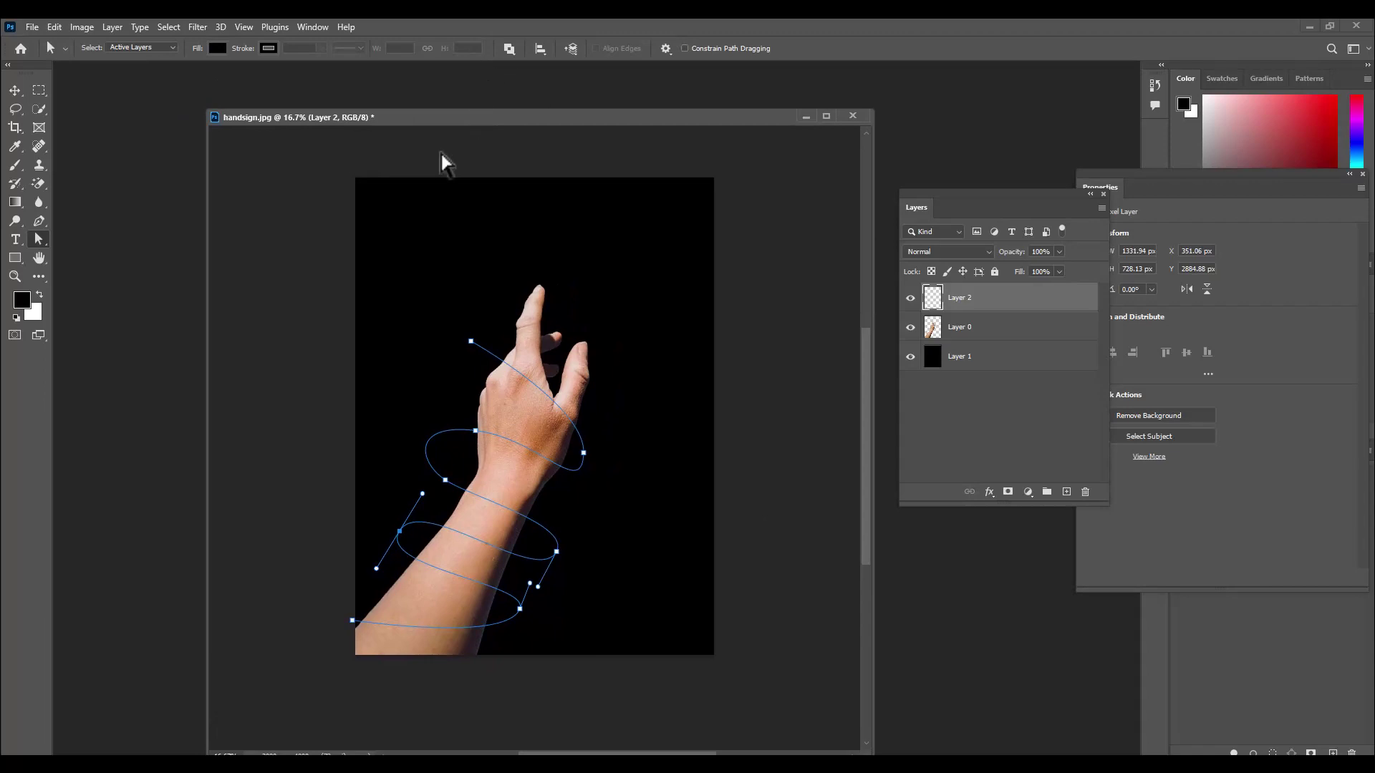
drag(335, 119, 310, 119)
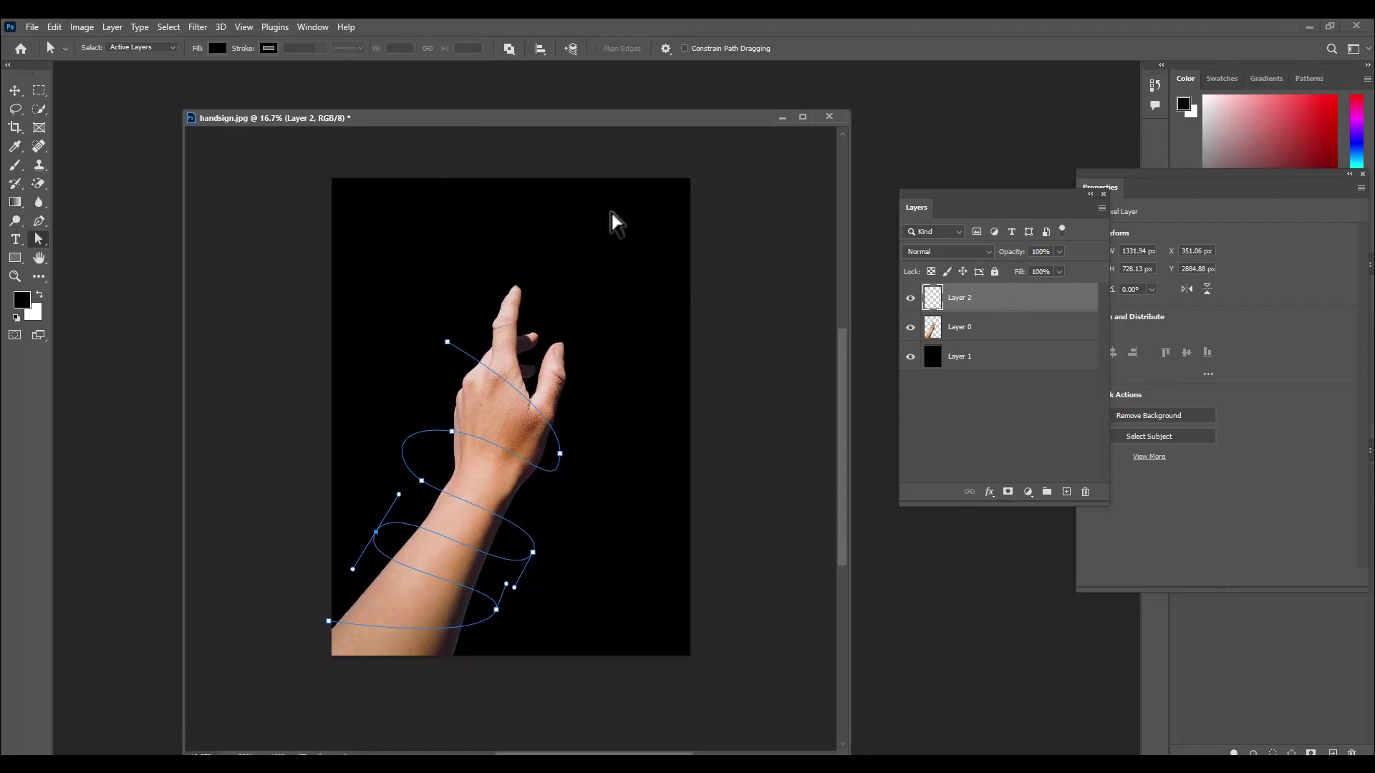
drag(351, 119, 355, 120)
click(15, 165)
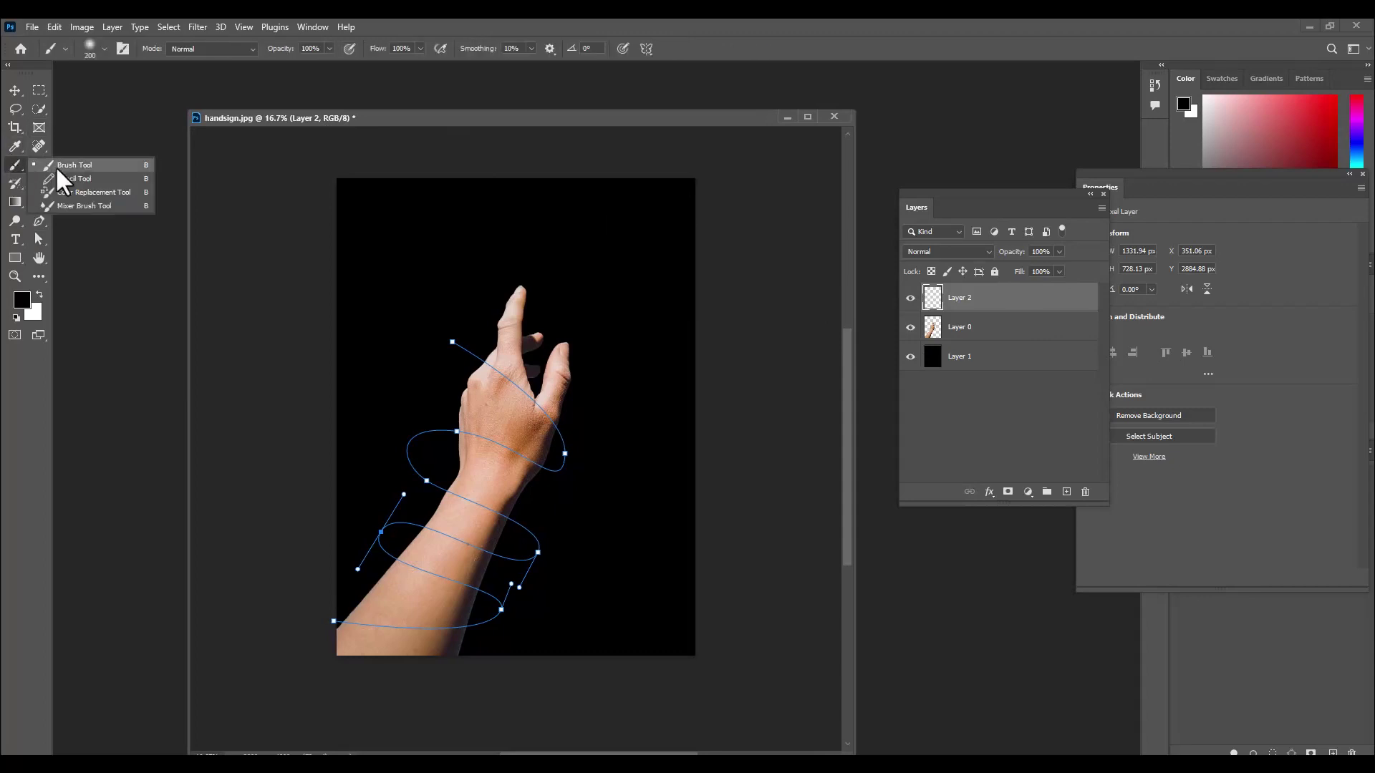
click(59, 166)
click(90, 49)
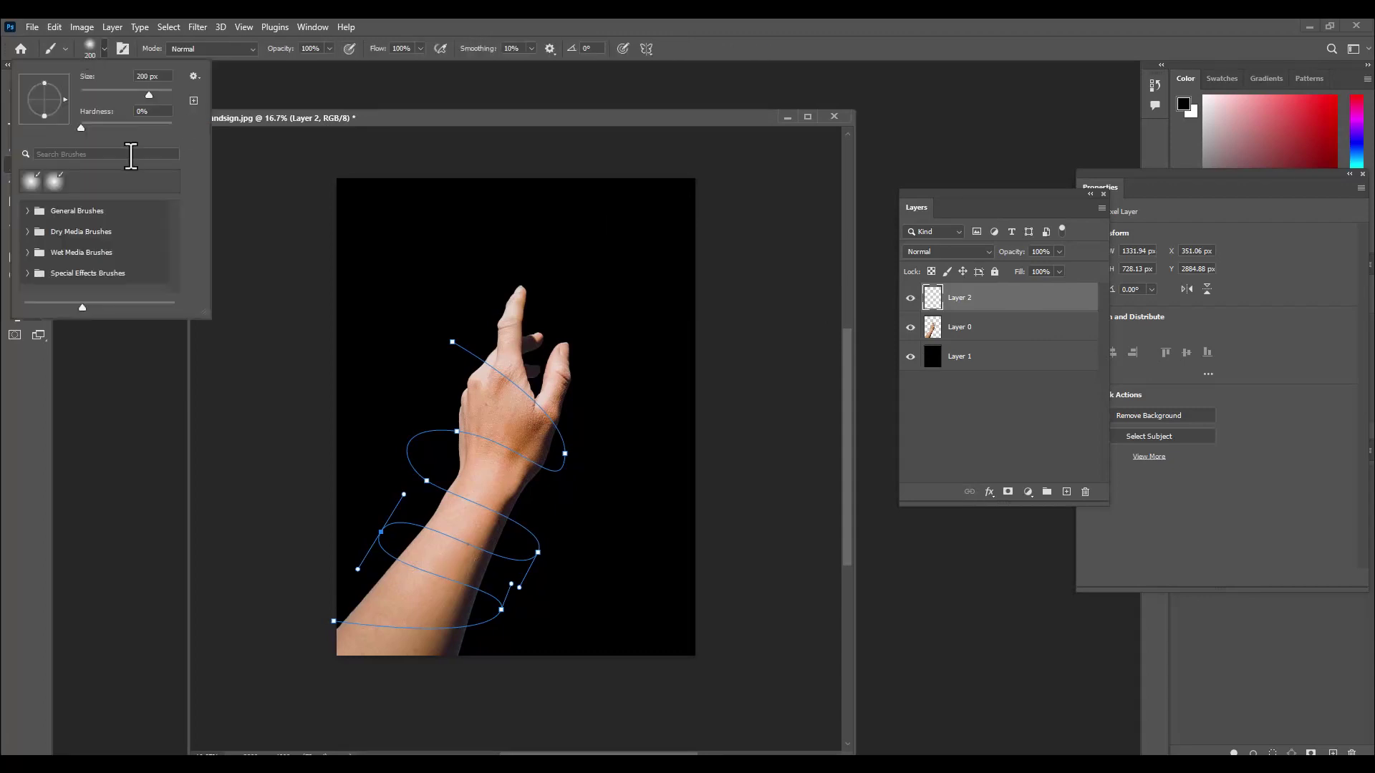
click(27, 210)
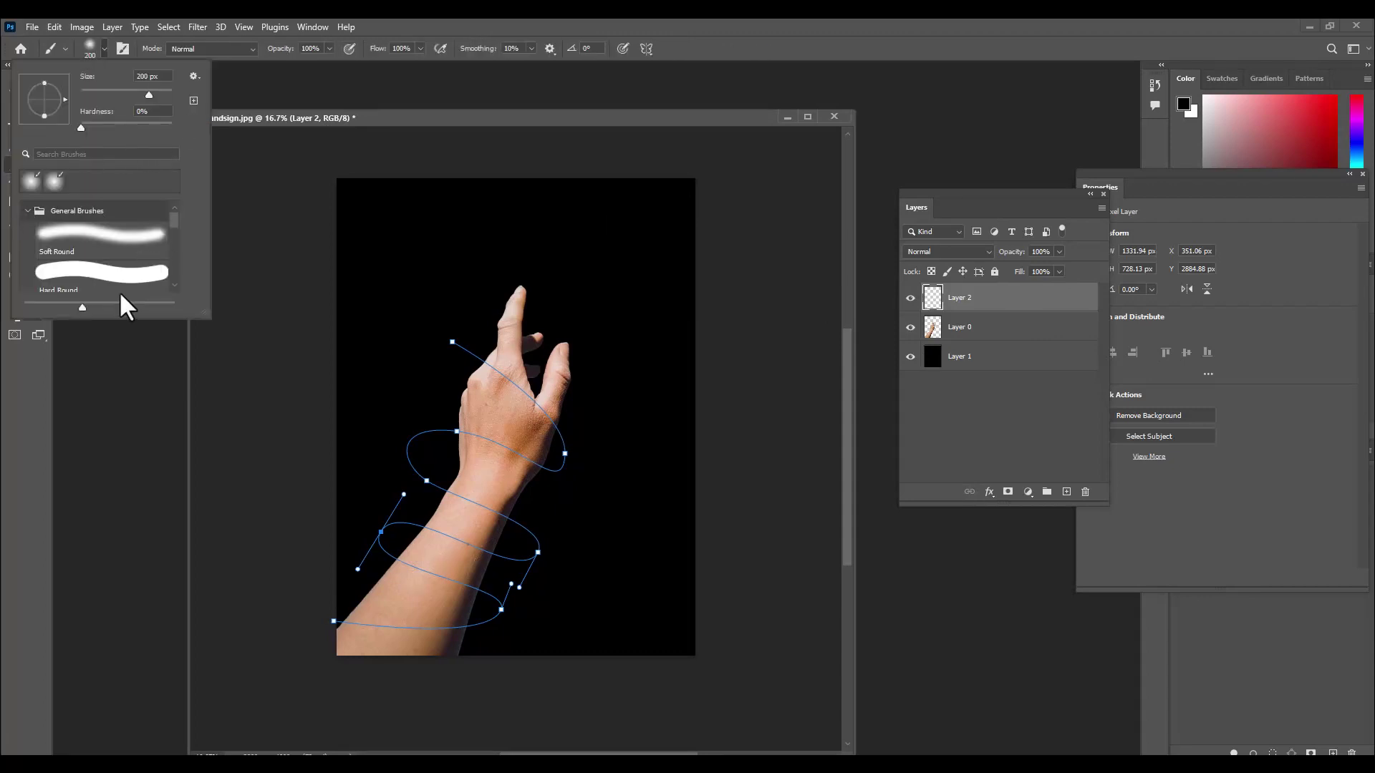
click(104, 272)
drag(454, 122, 426, 129)
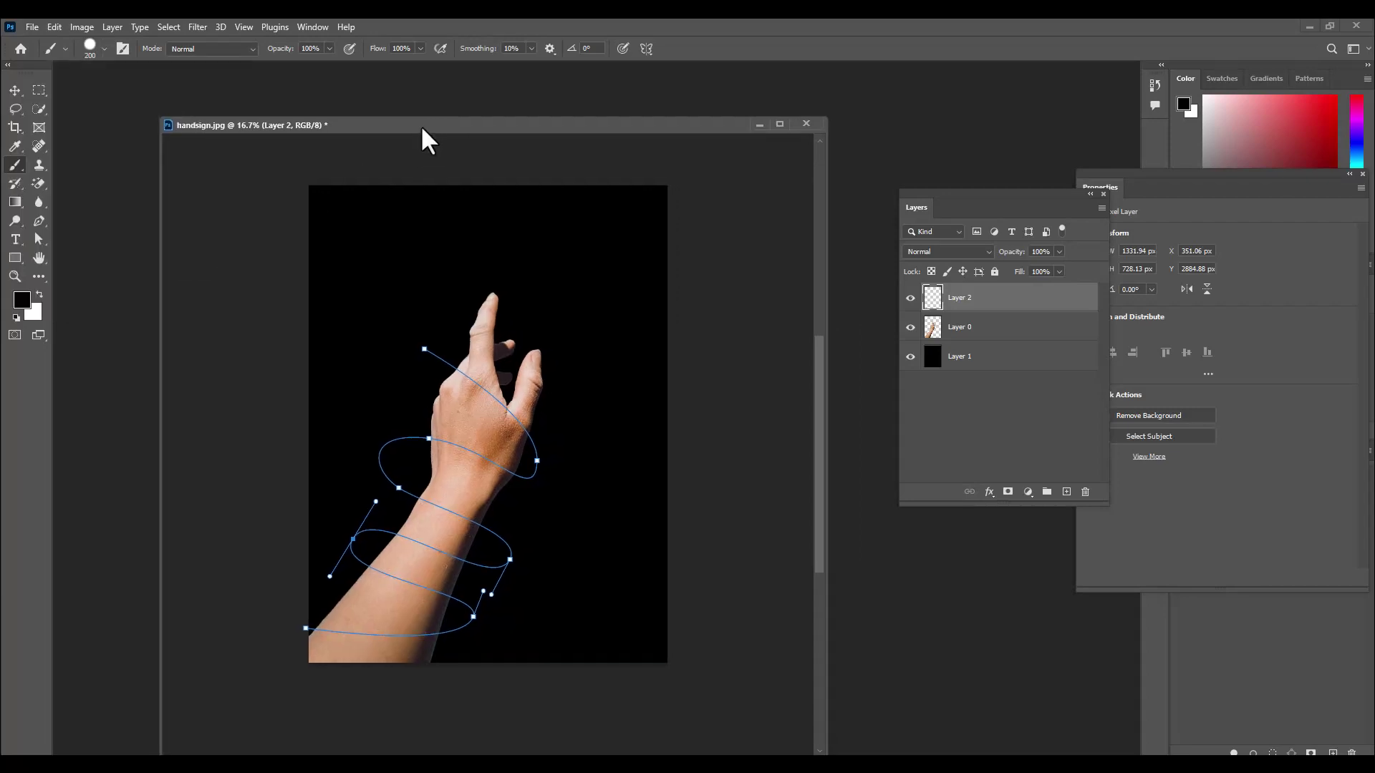
Switch the foreground colour to white and reduce the brush size to about 60 px
click(40, 295)
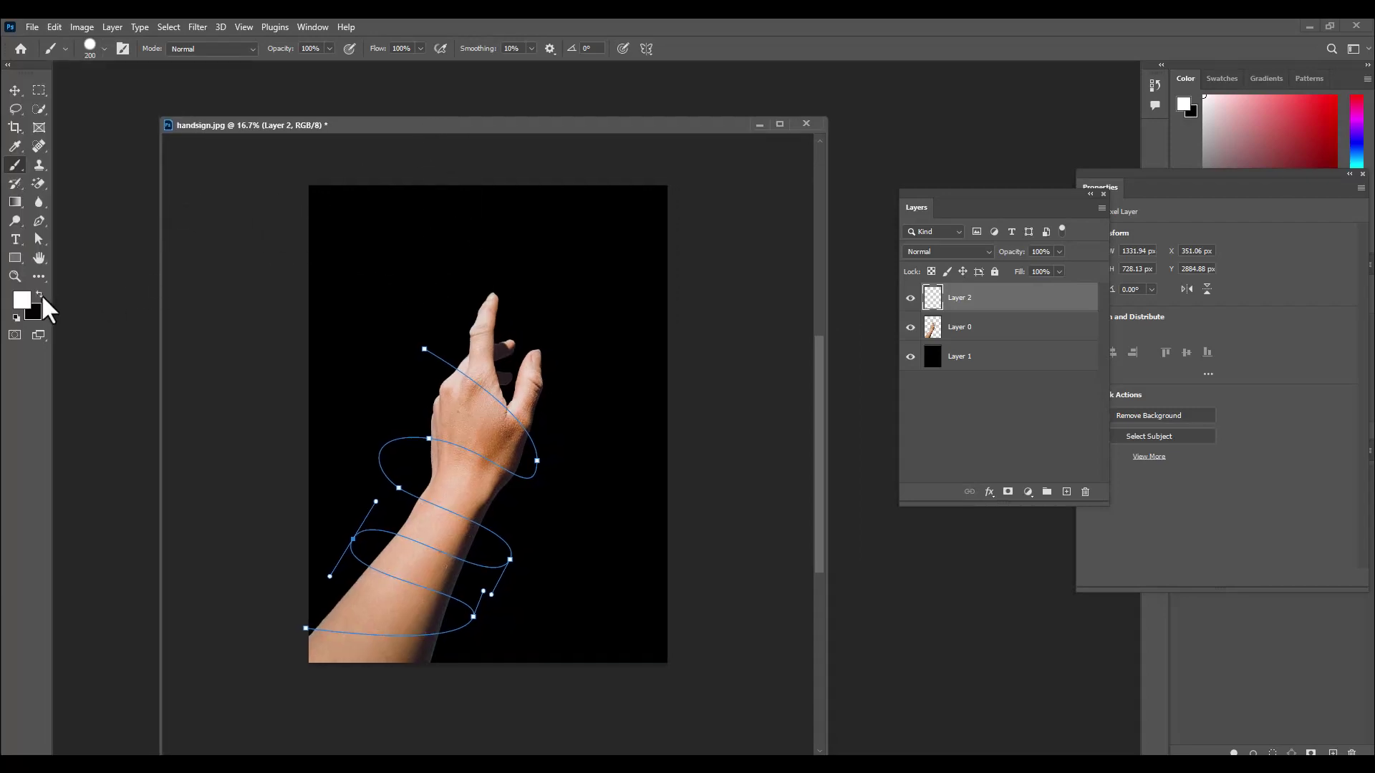
drag(472, 129, 500, 138)
key(bracketleft)
key(bracketleft)
key(bracketleft)
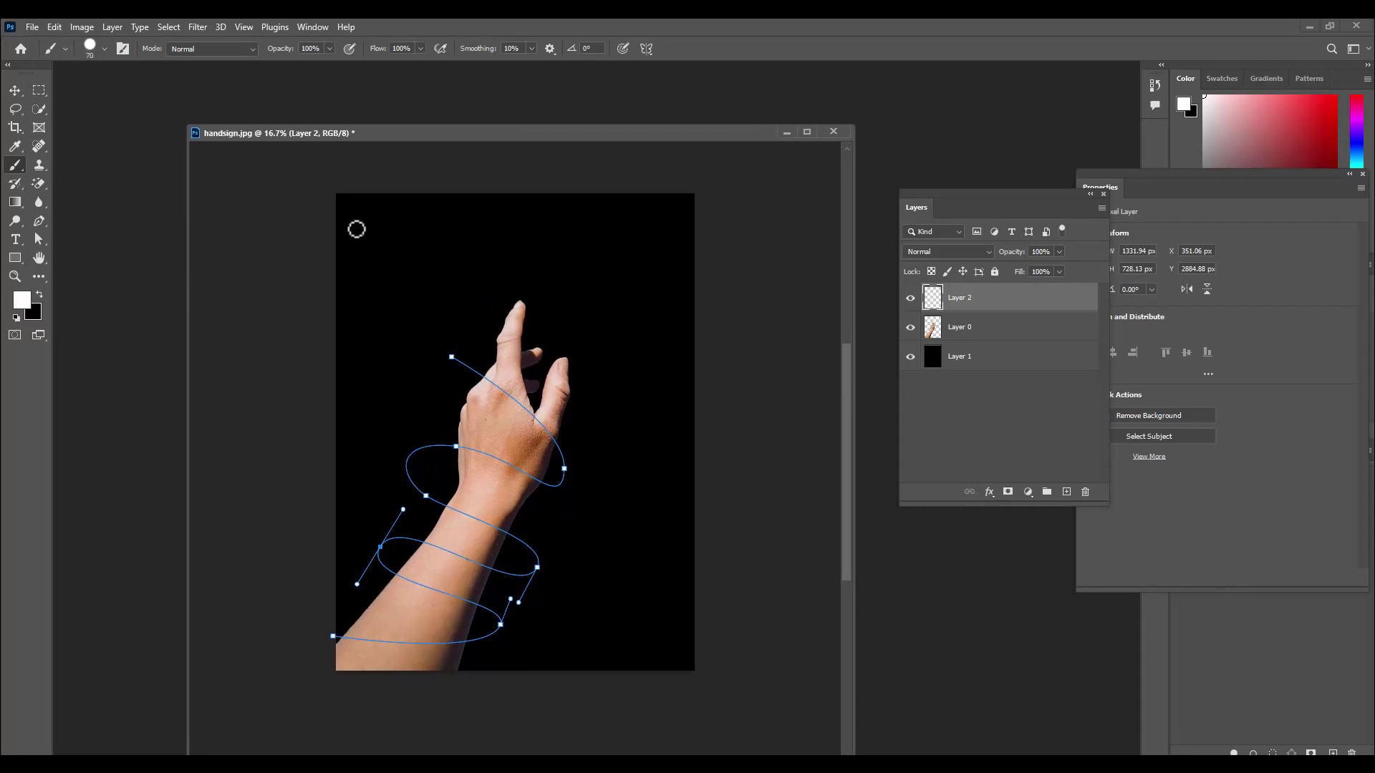
Try horizontal white brush strokes across the black area above the fingers, undoing each one
drag(351, 229, 655, 248)
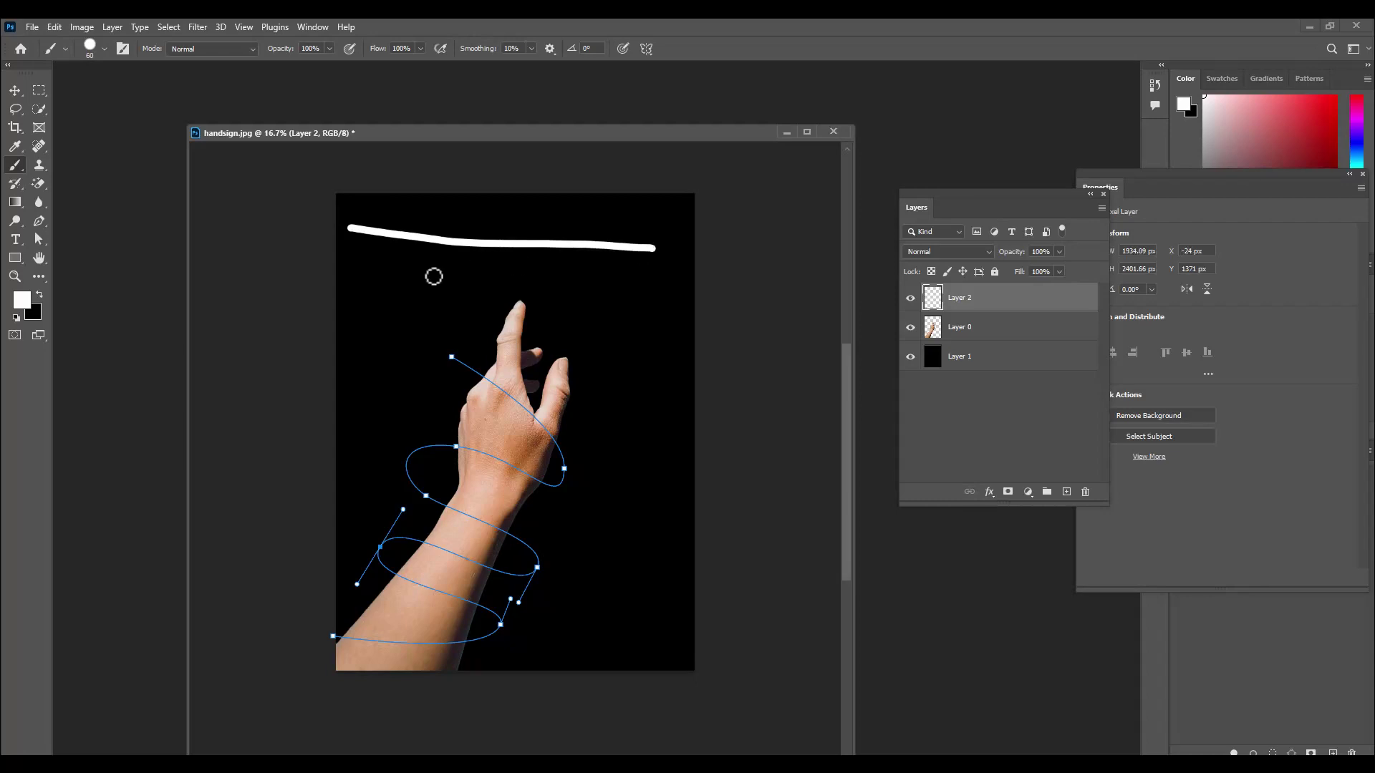
key(ctrl+z)
drag(357, 237, 650, 237)
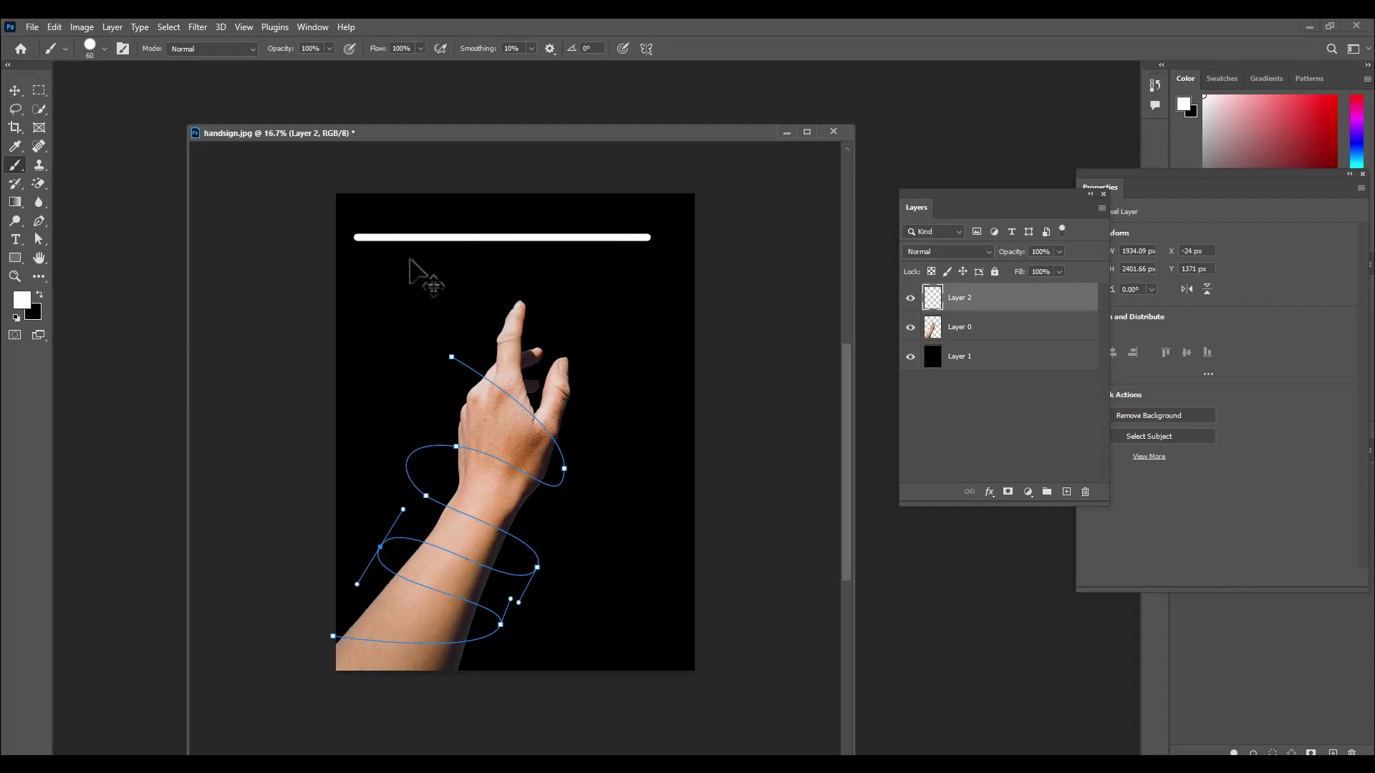
key(ctrl+z)
drag(360, 241, 621, 242)
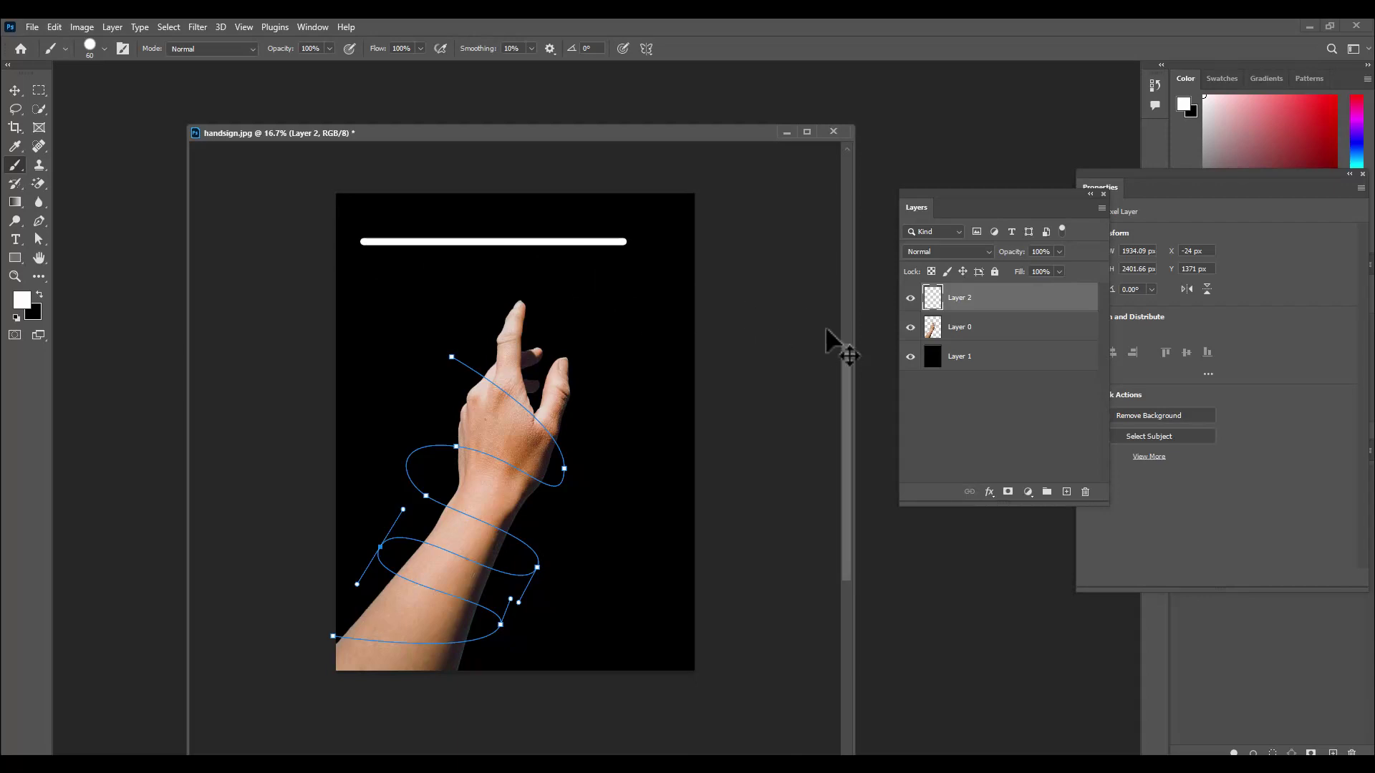
key(ctrl+z)
drag(369, 244, 646, 248)
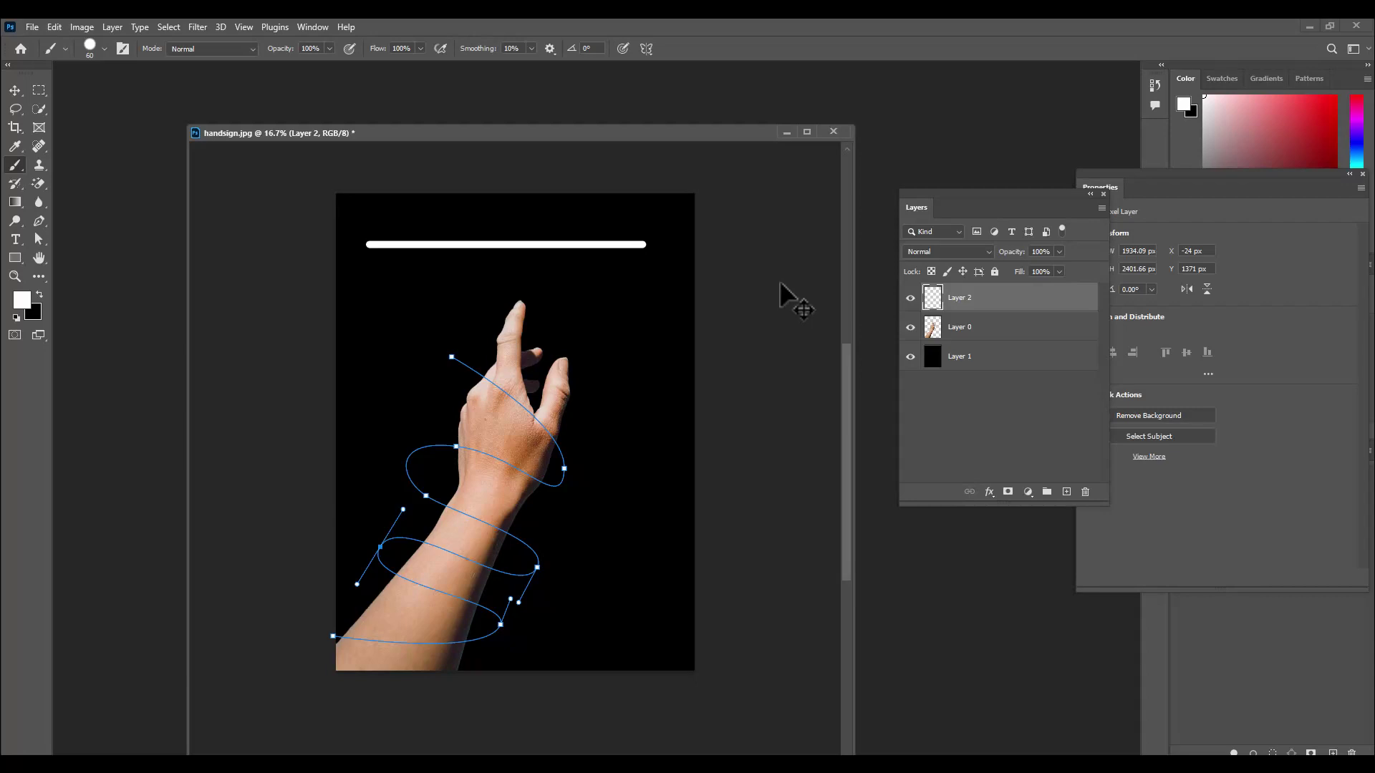
key(ctrl+z)
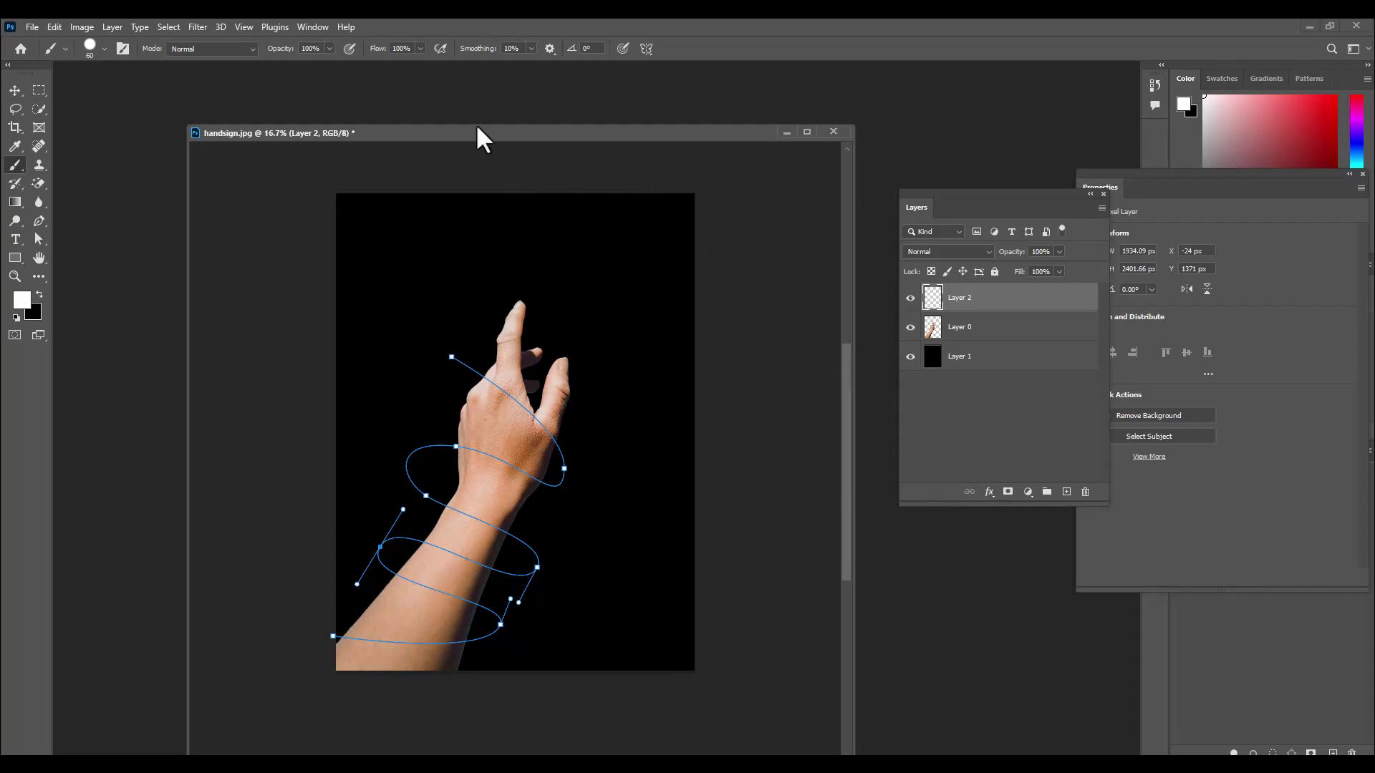
Enable Shape Dynamics for the brush, choose a Size Jitter control, and try a stroke above the fingers that is undone
mouse_move(490, 141)
mouse_down()
mouse_move(472, 134)
mouse_move(487, 127)
mouse_up()
click(313, 27)
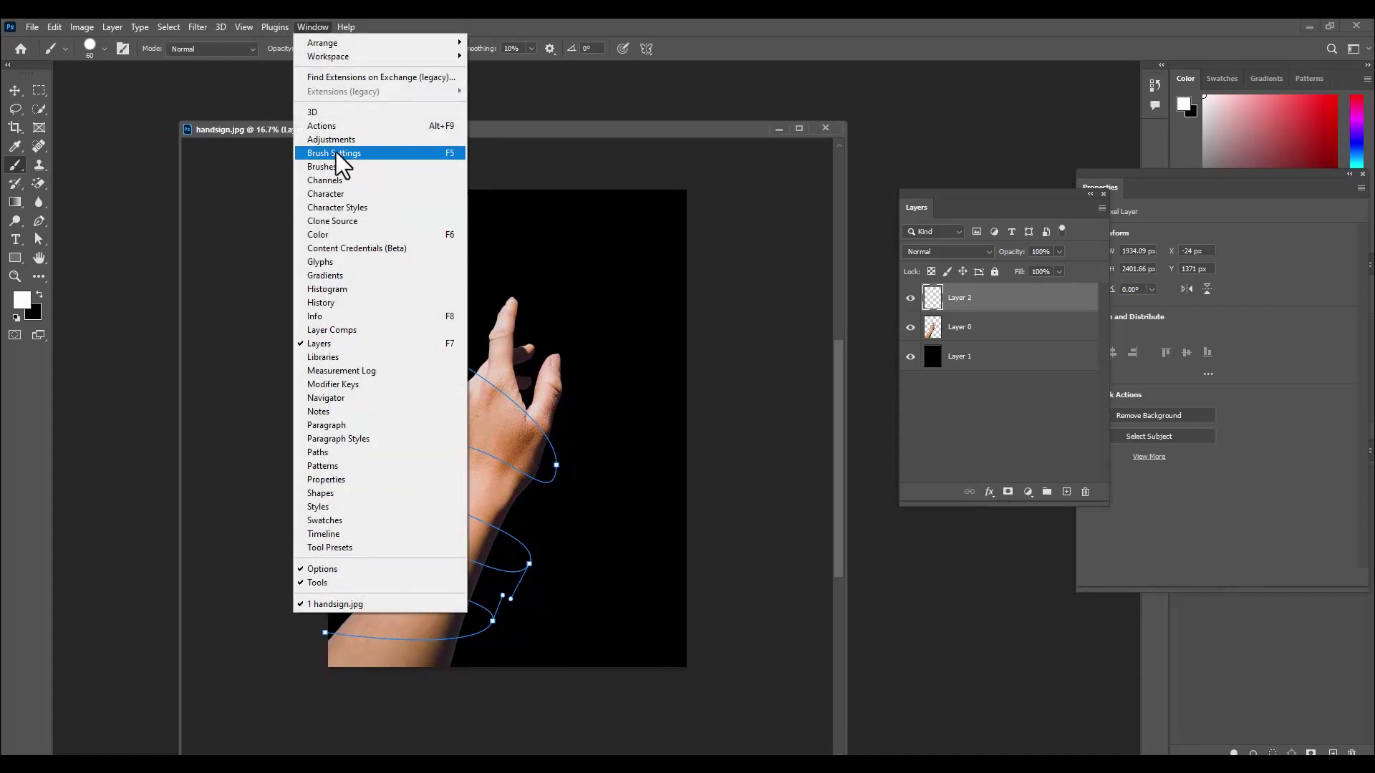
click(380, 154)
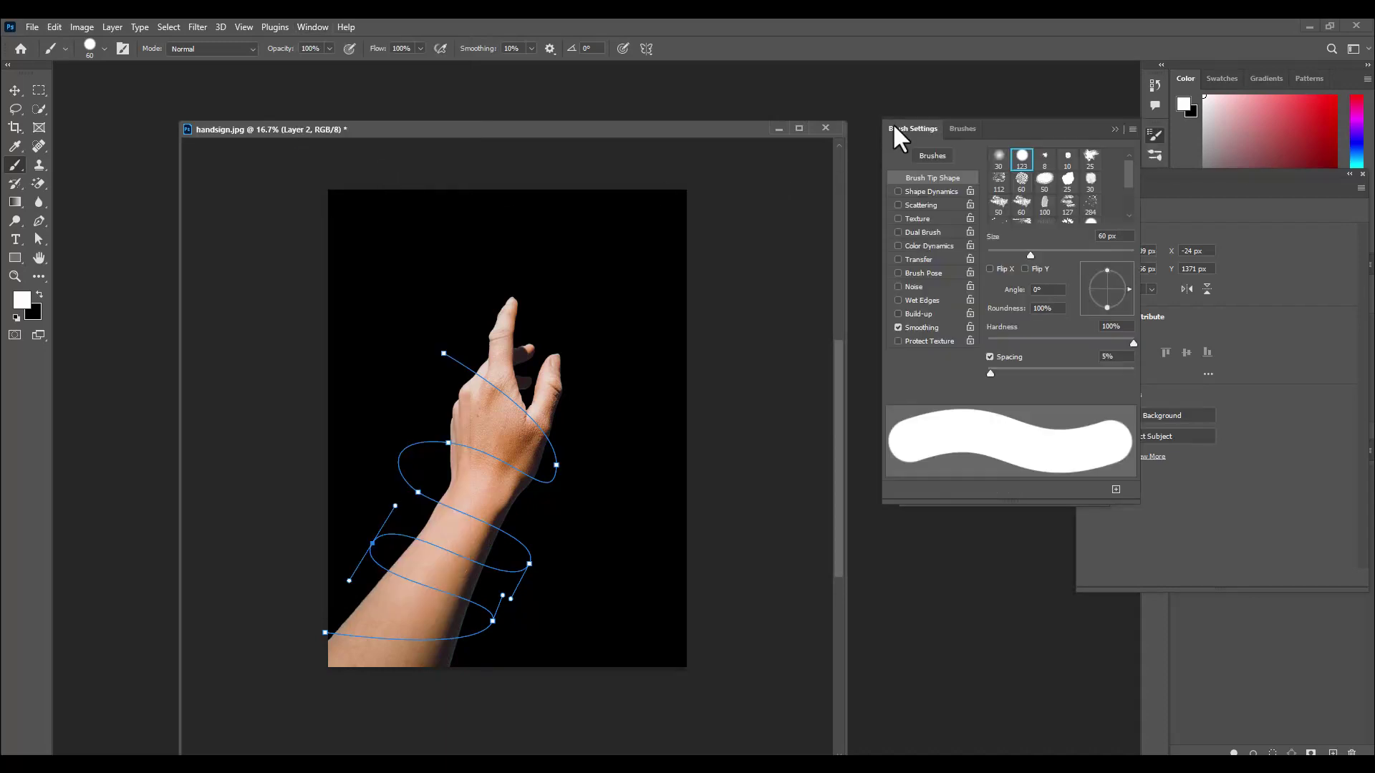
drag(894, 126, 715, 108)
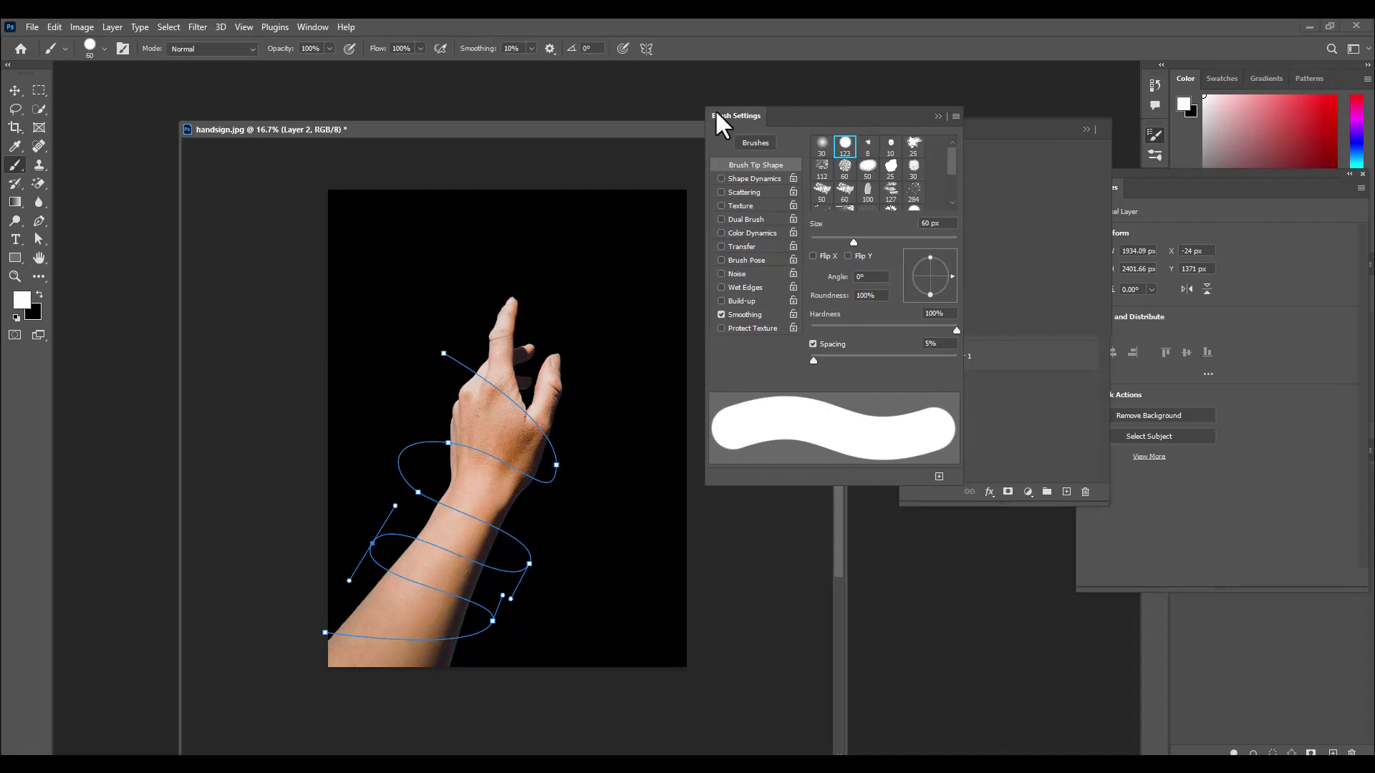
click(779, 177)
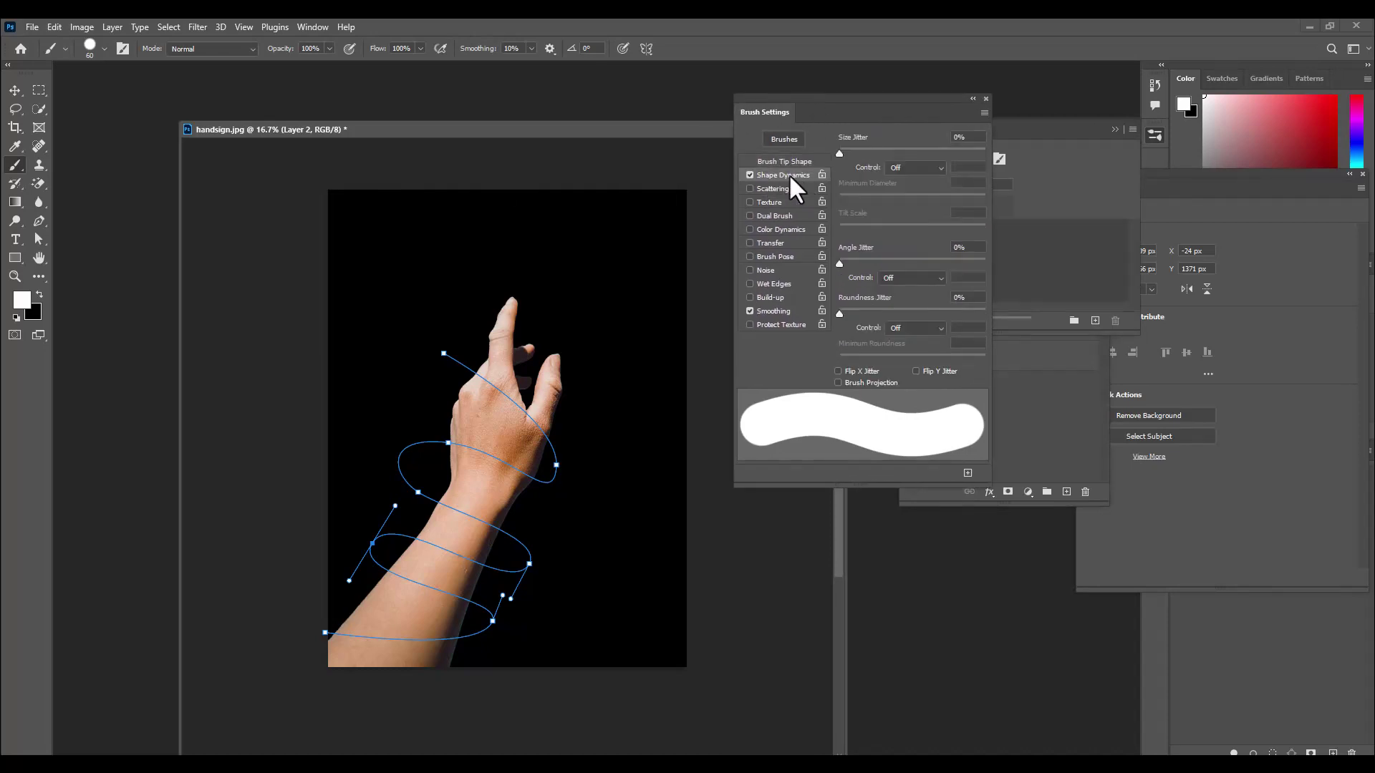
click(924, 166)
drag(868, 108, 846, 132)
click(964, 123)
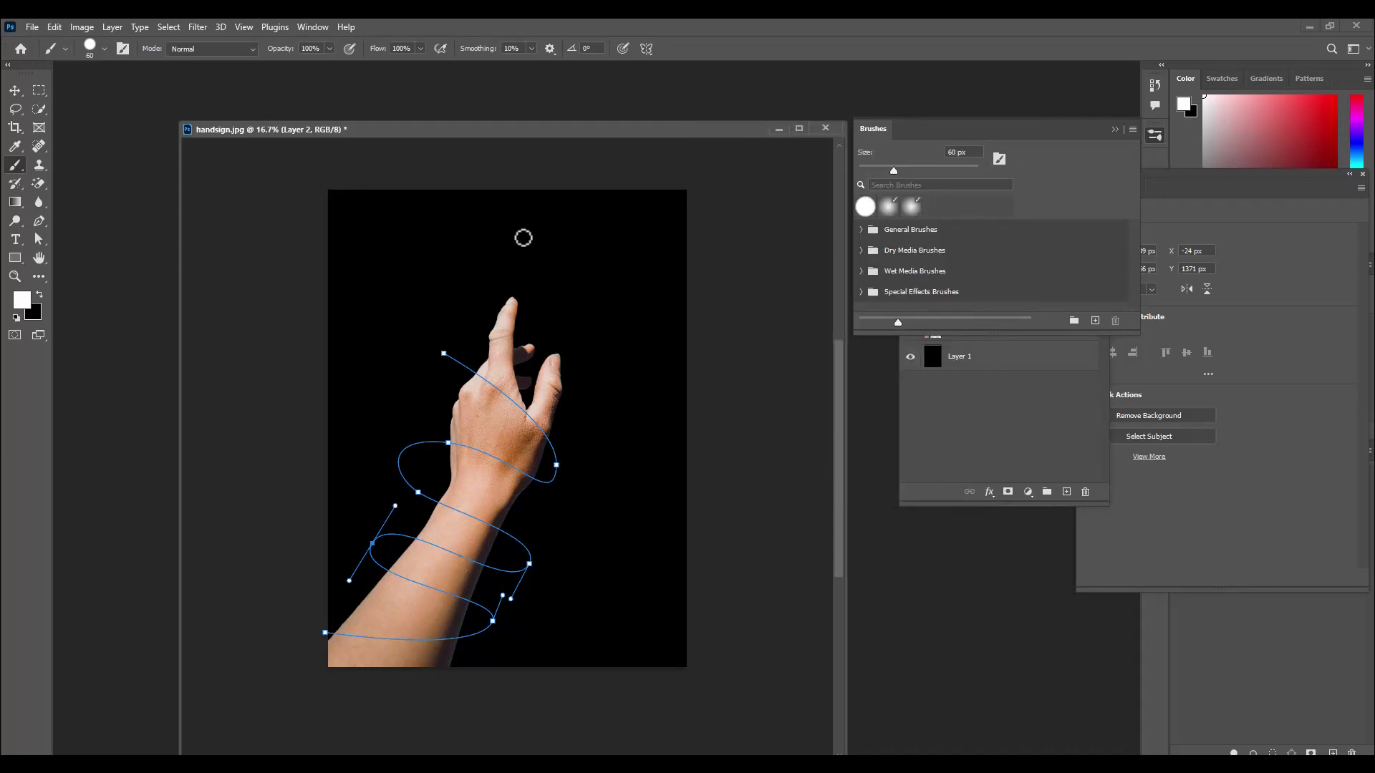
drag(366, 237, 566, 238)
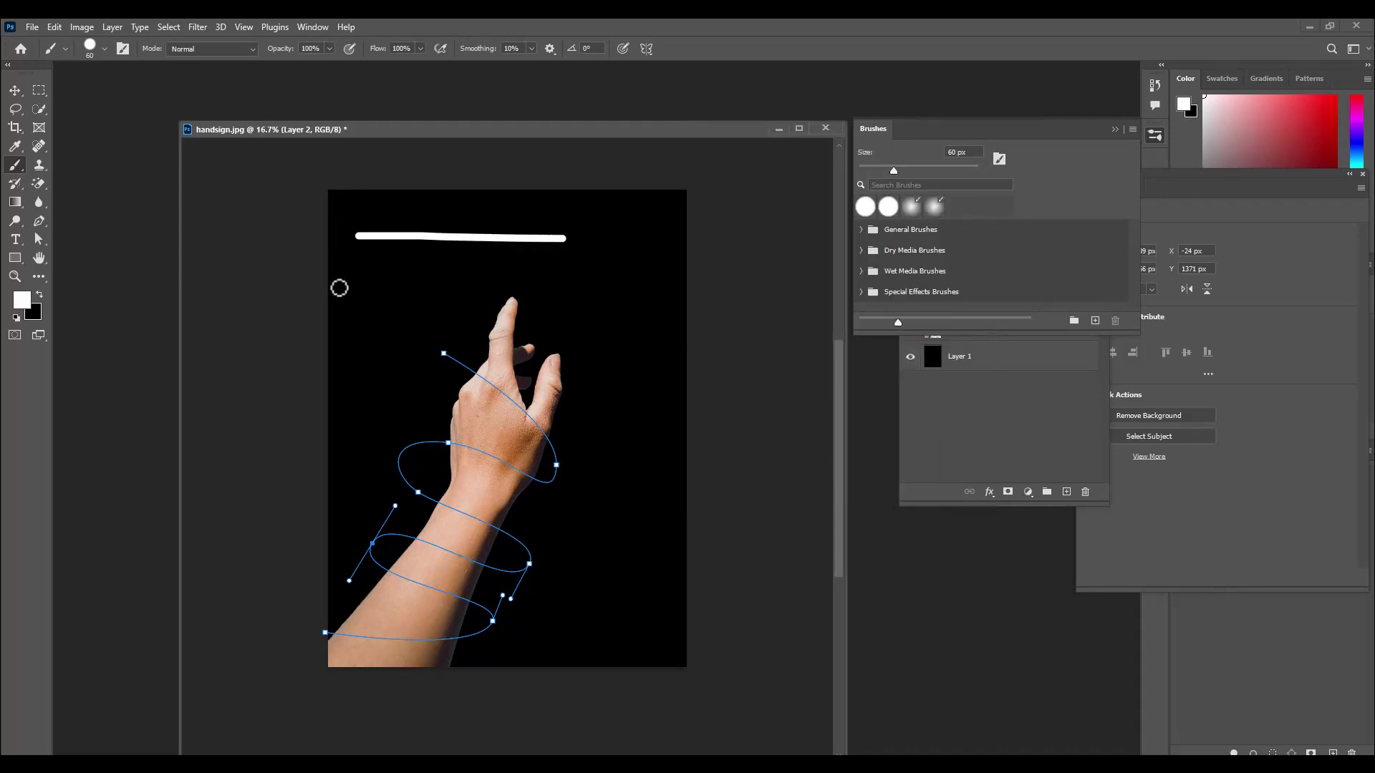
key(ctrl+z)
Stroke the spiral path on Layer 2 using the Brush as the stroke tool with Simulate Pressure enabled
click(39, 221)
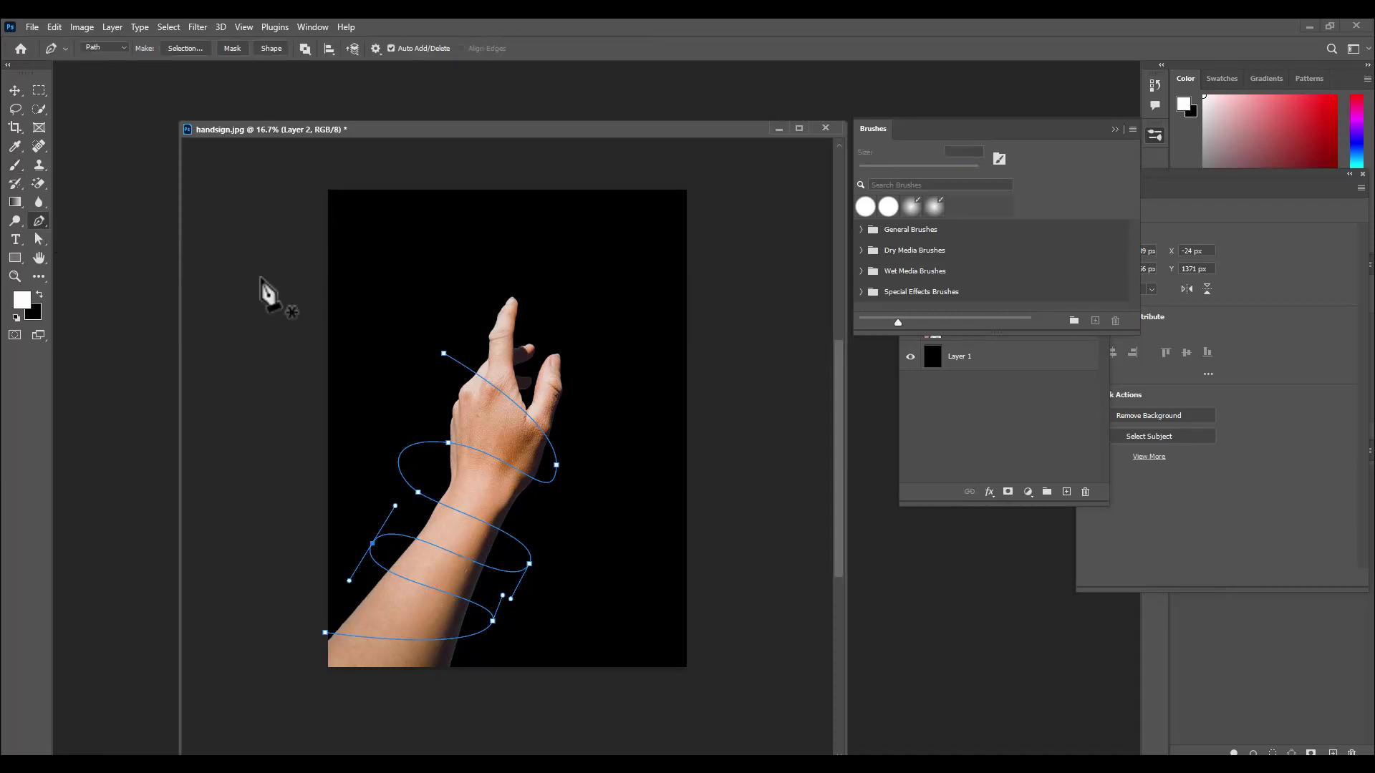
right_click(444, 356)
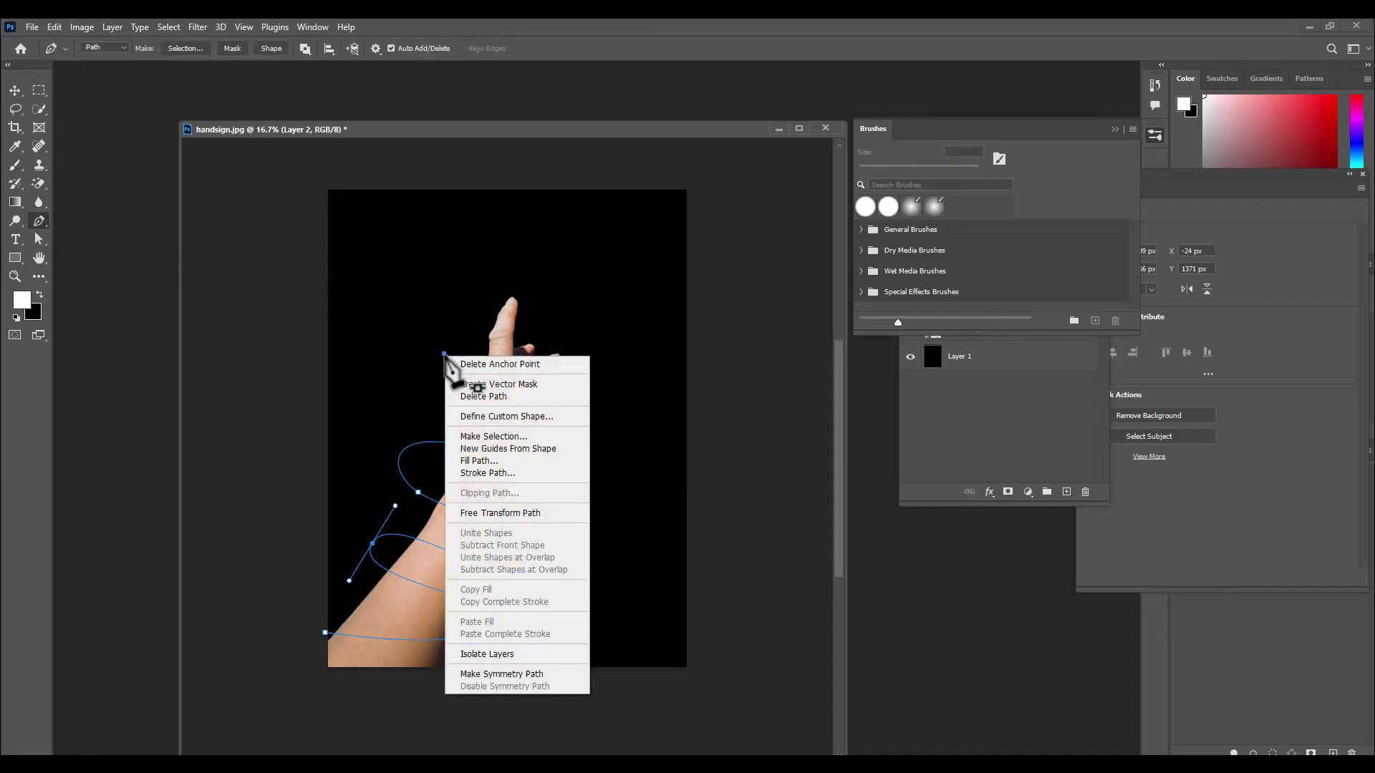
click(509, 473)
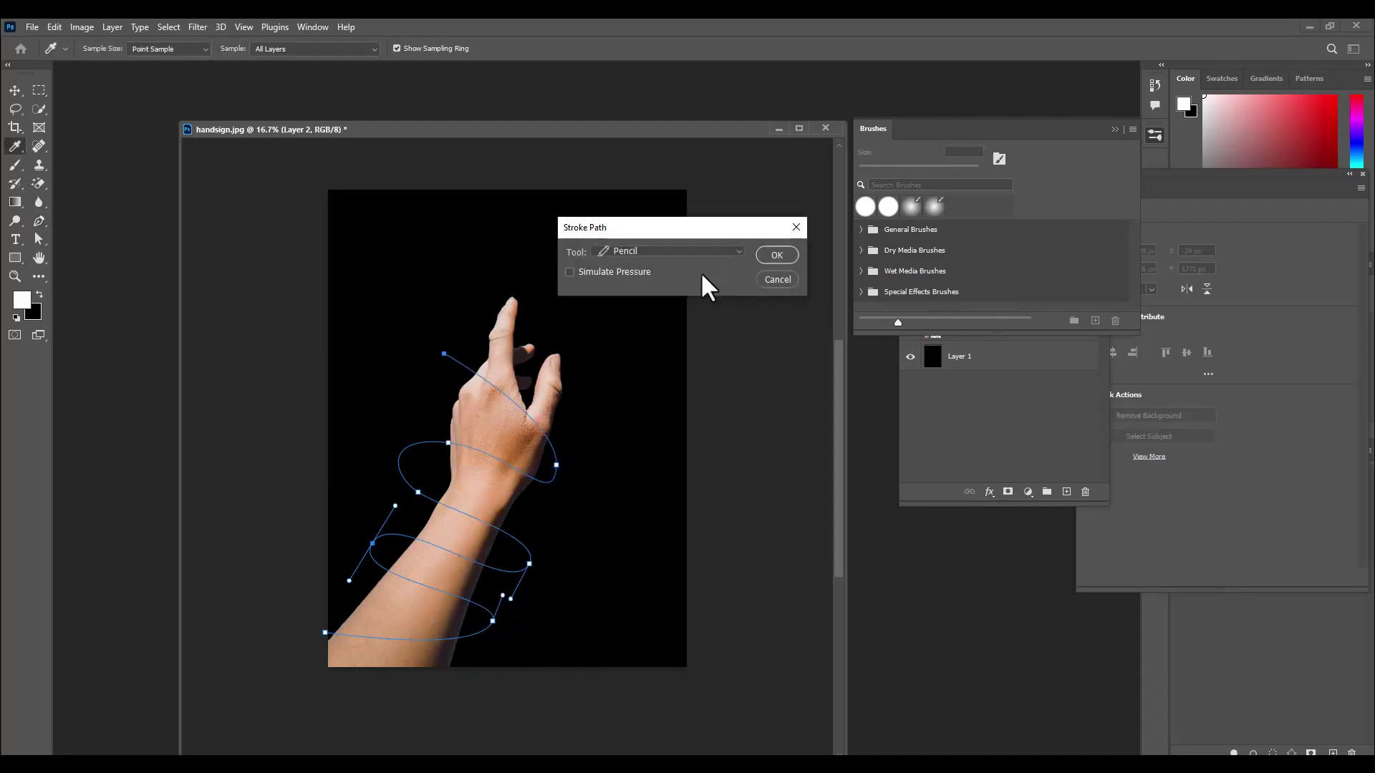
mouse_move(669, 221)
mouse_down()
mouse_move(657, 236)
mouse_move(526, 248)
mouse_move(592, 214)
mouse_move(577, 218)
mouse_up()
drag(578, 207, 580, 206)
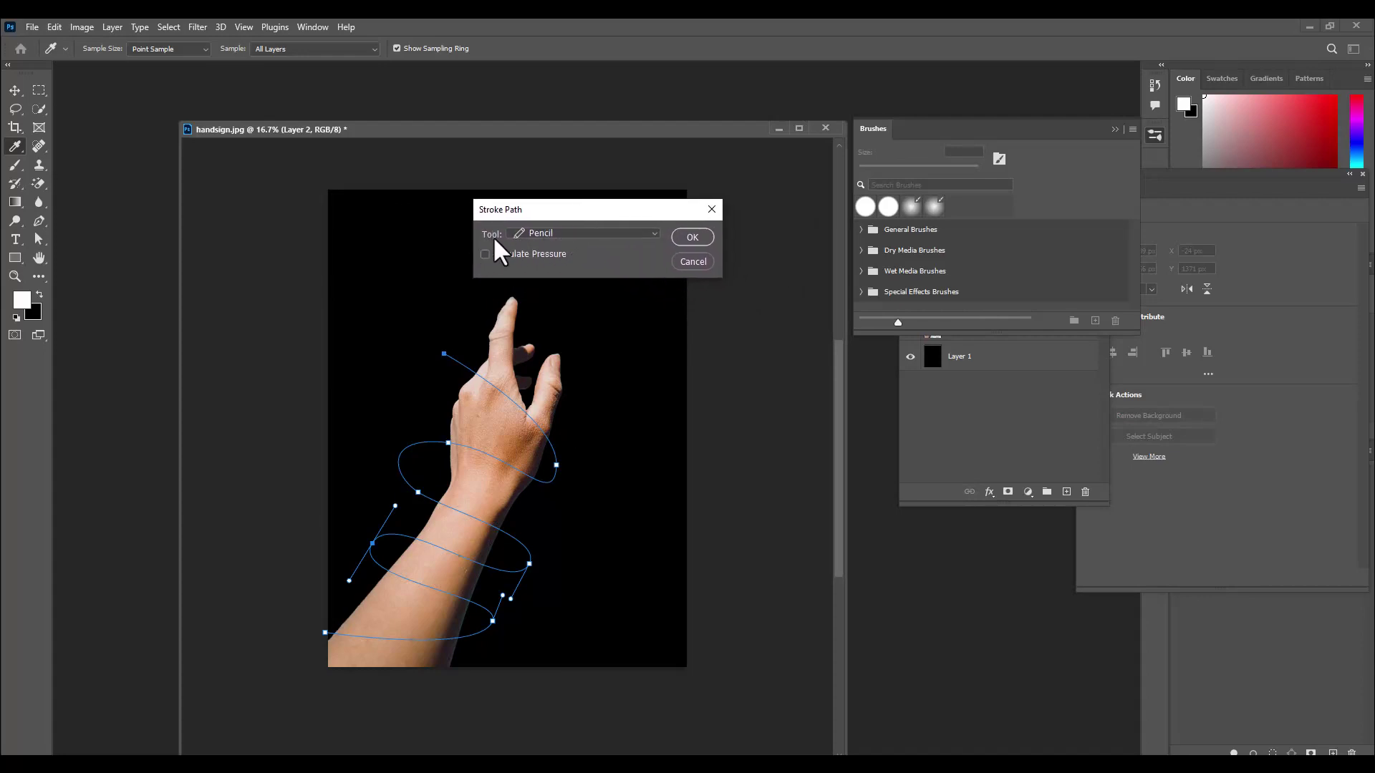
click(592, 235)
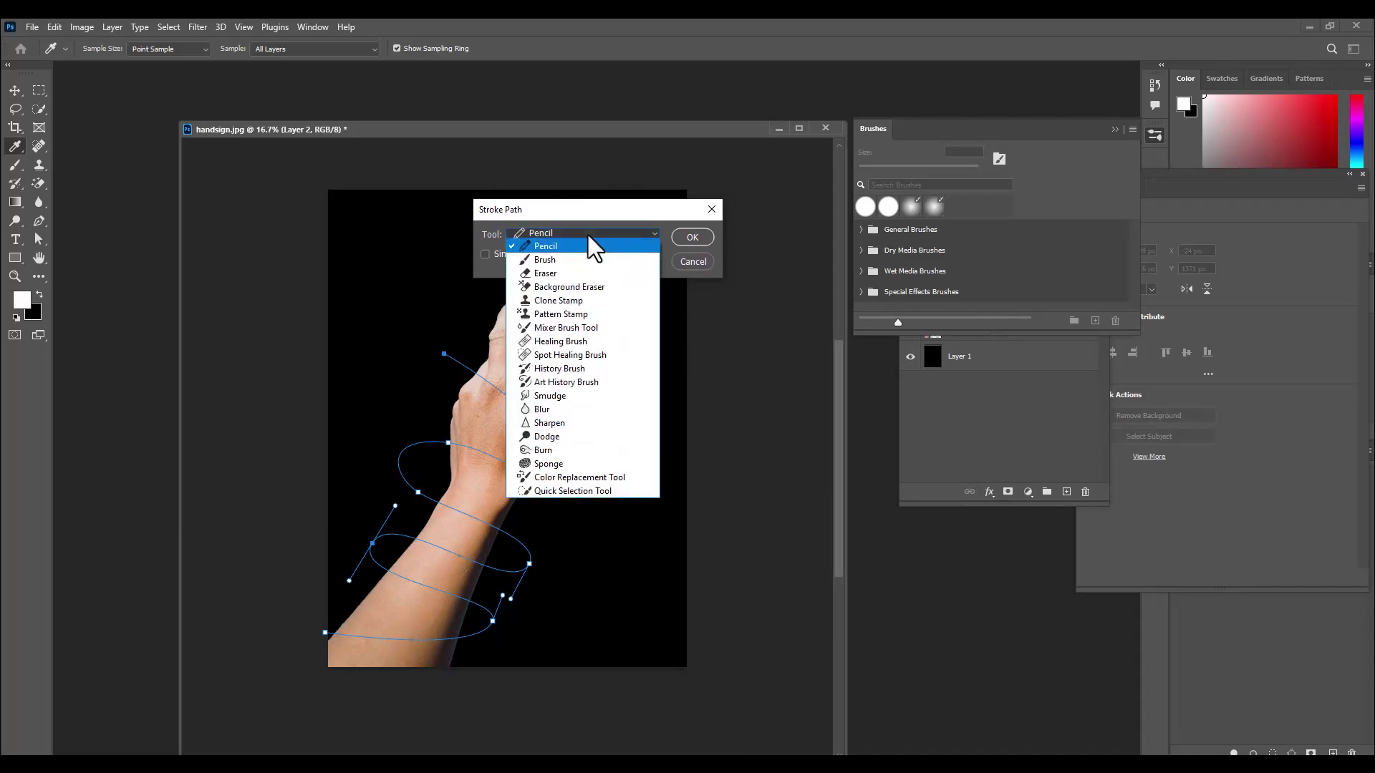
click(547, 261)
mouse_move(558, 215)
mouse_down()
mouse_move(603, 208)
mouse_move(593, 222)
mouse_move(564, 216)
mouse_up()
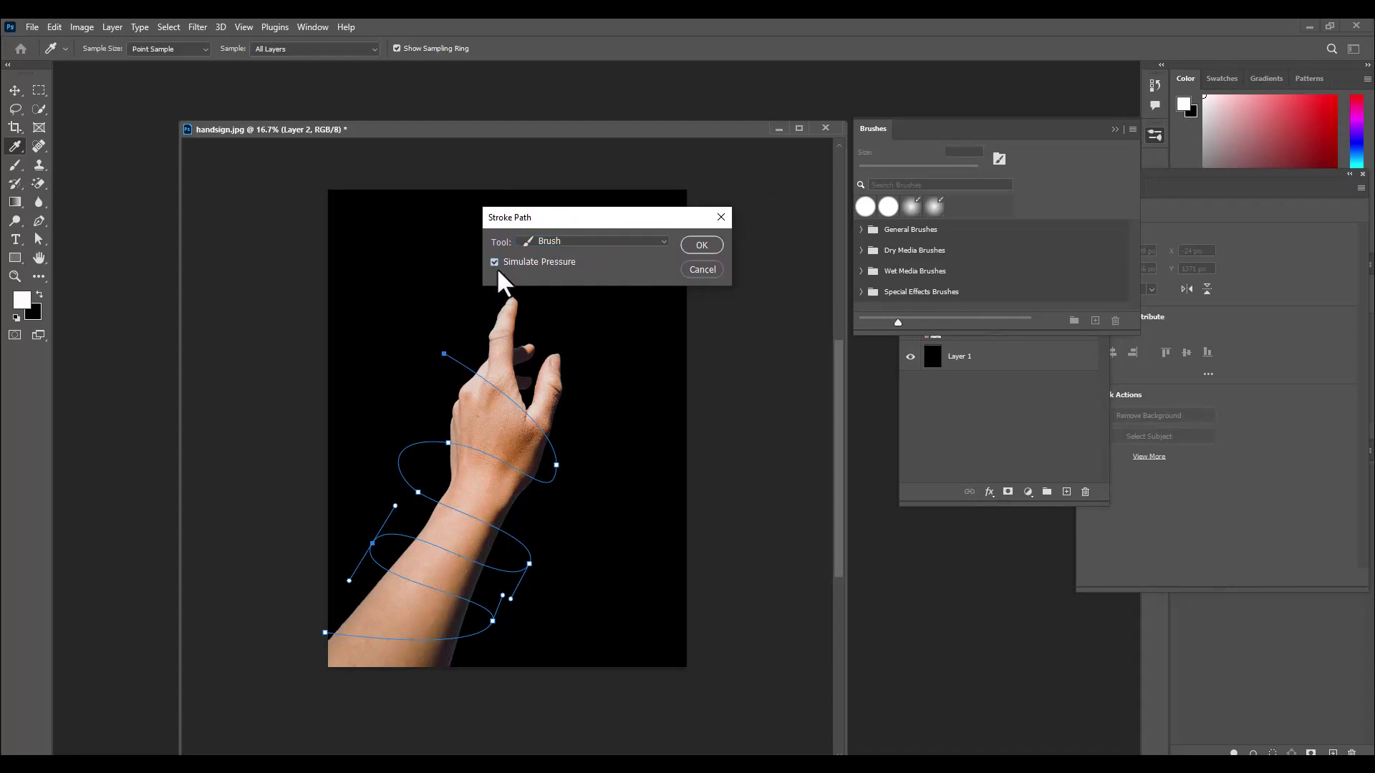
mouse_move(576, 210)
mouse_down()
mouse_move(522, 210)
mouse_move(574, 217)
mouse_move(595, 202)
mouse_up()
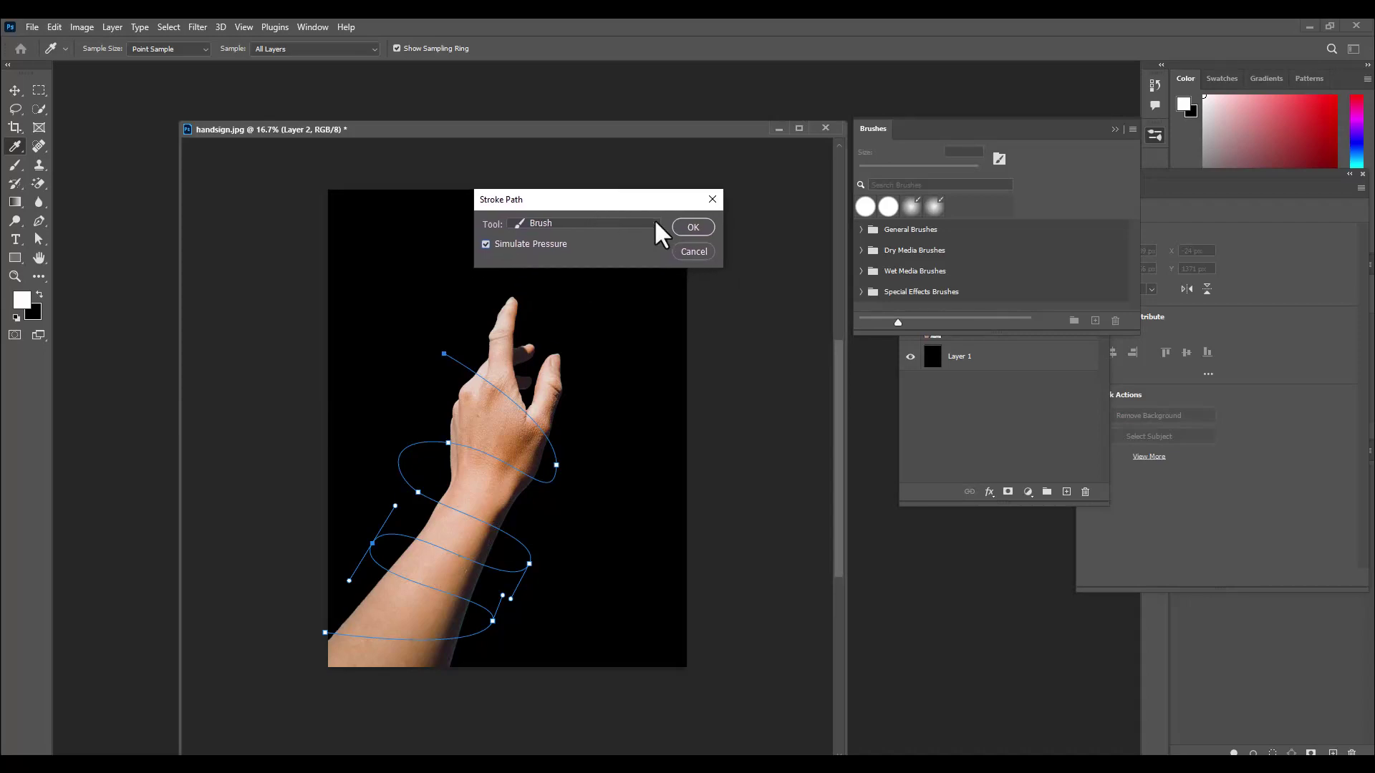
click(692, 226)
key(p)
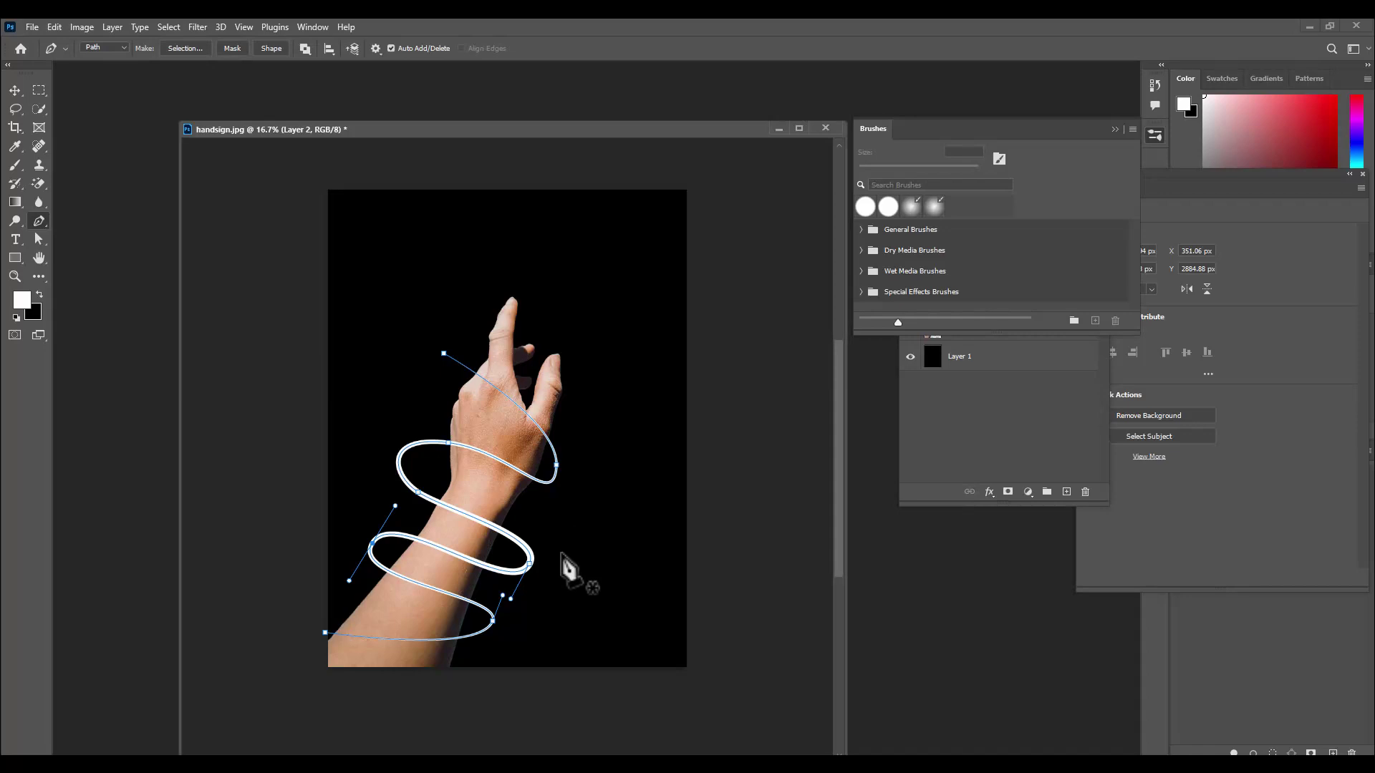
Undo the spiral's stroke and stroke the path again with a 50 px brush and Simulate Pressure
key(ctrl+z)
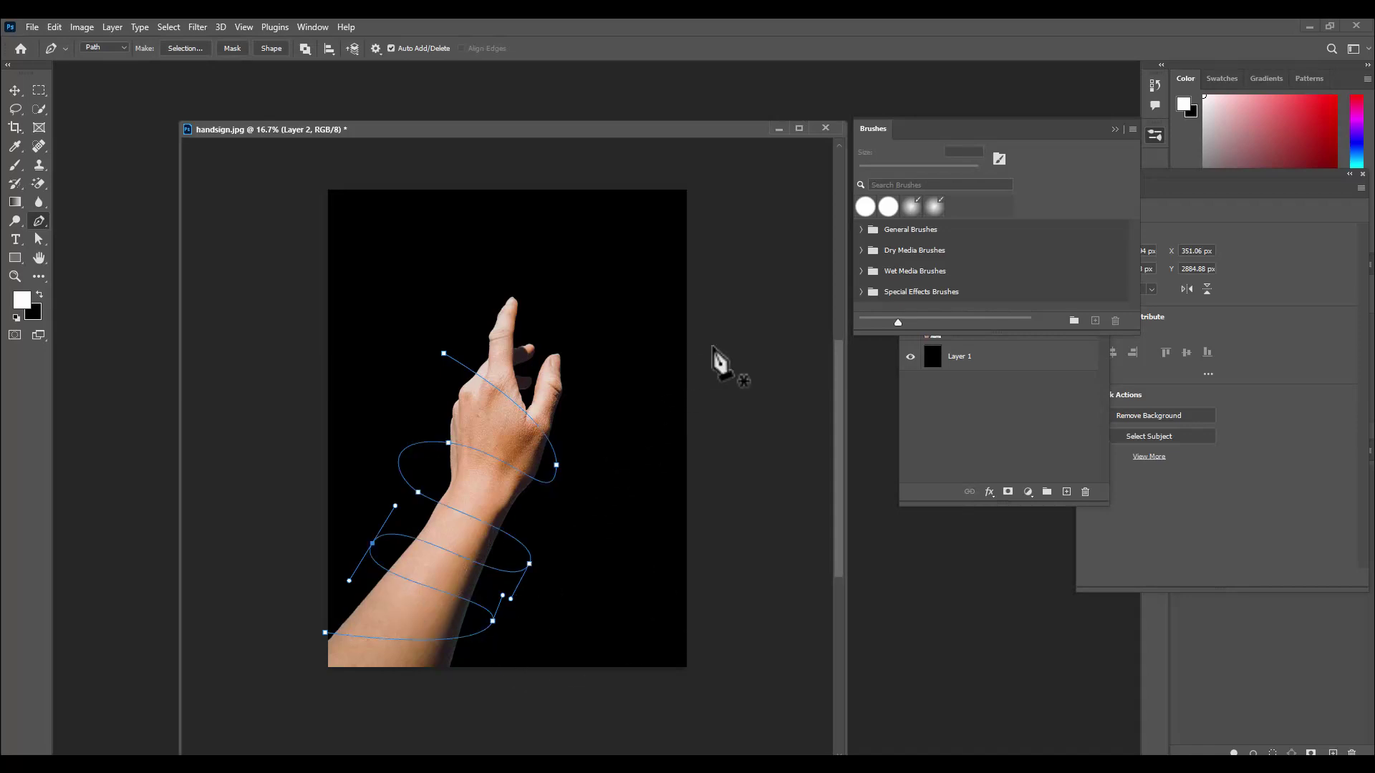
click(15, 165)
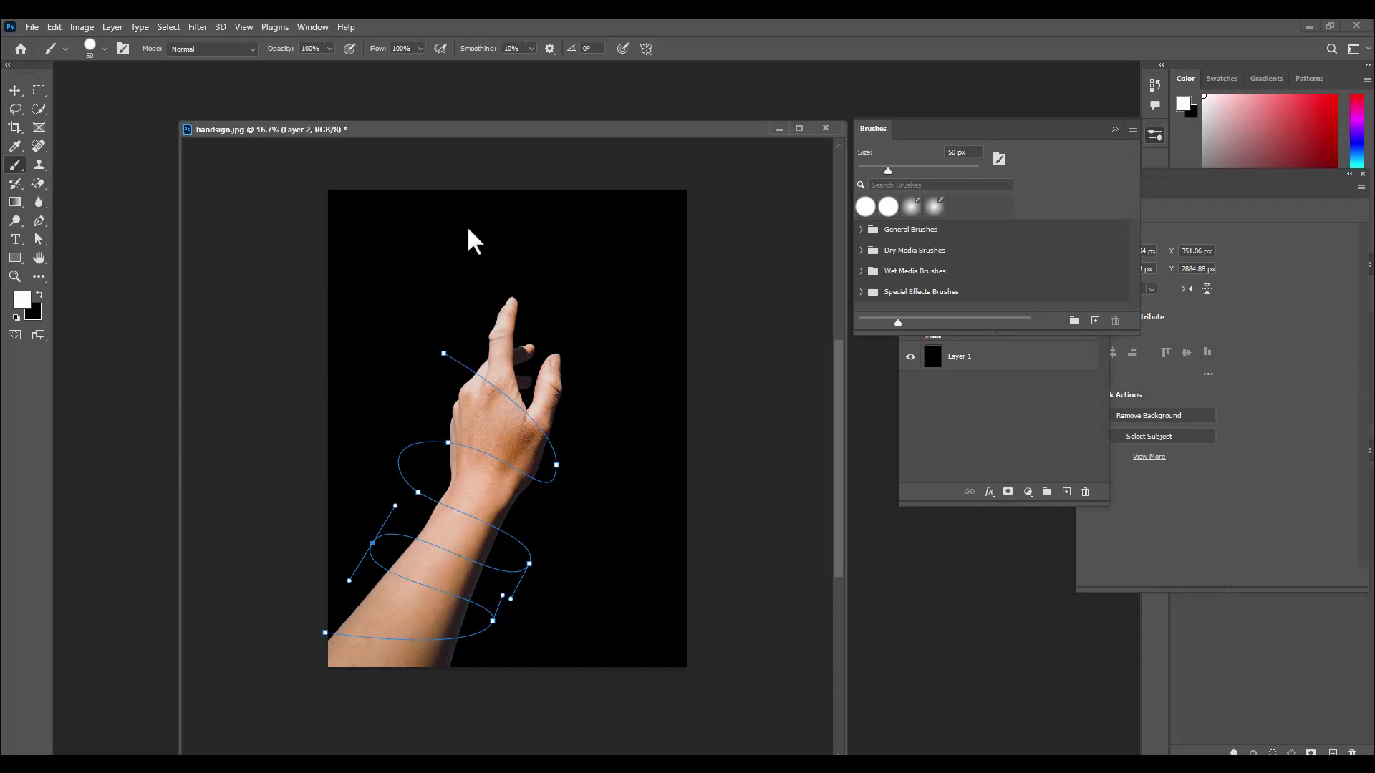
click(40, 222)
right_click(448, 360)
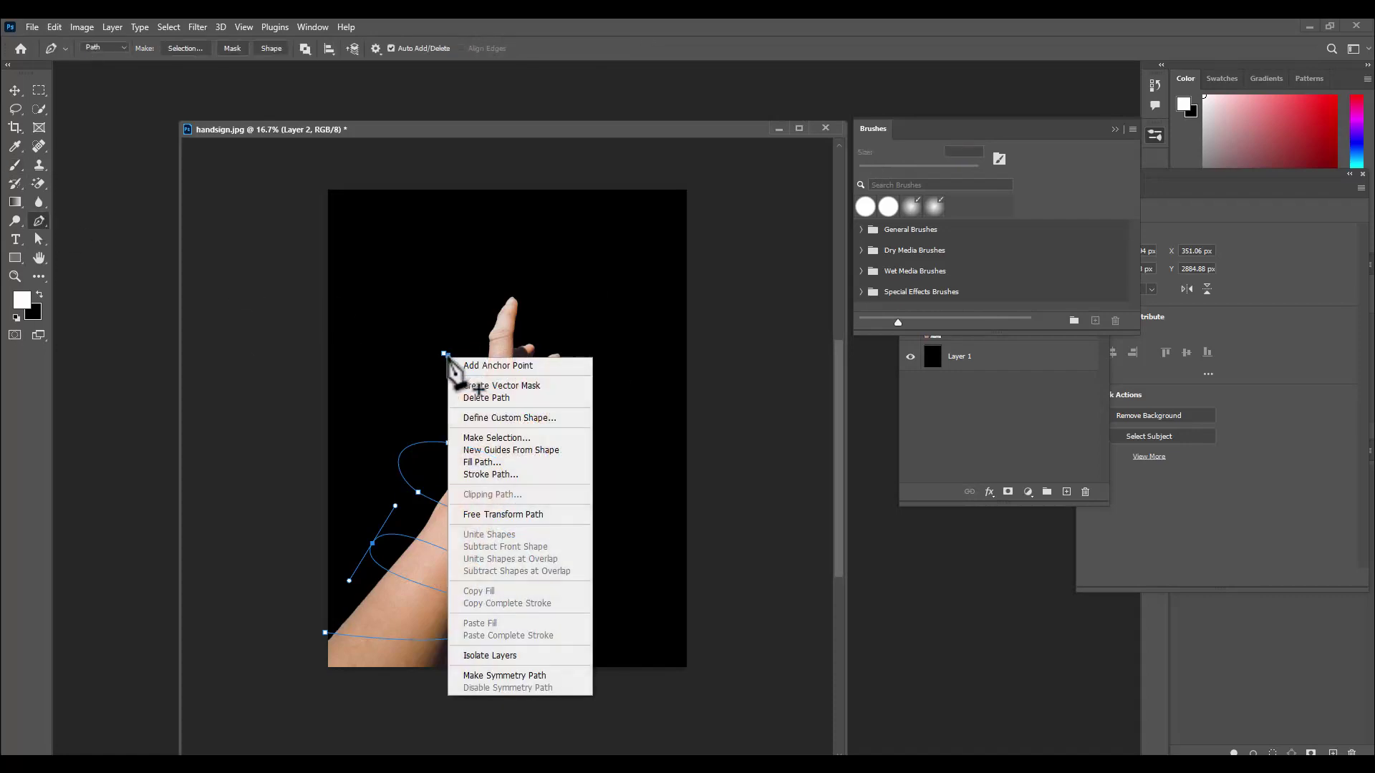
click(507, 479)
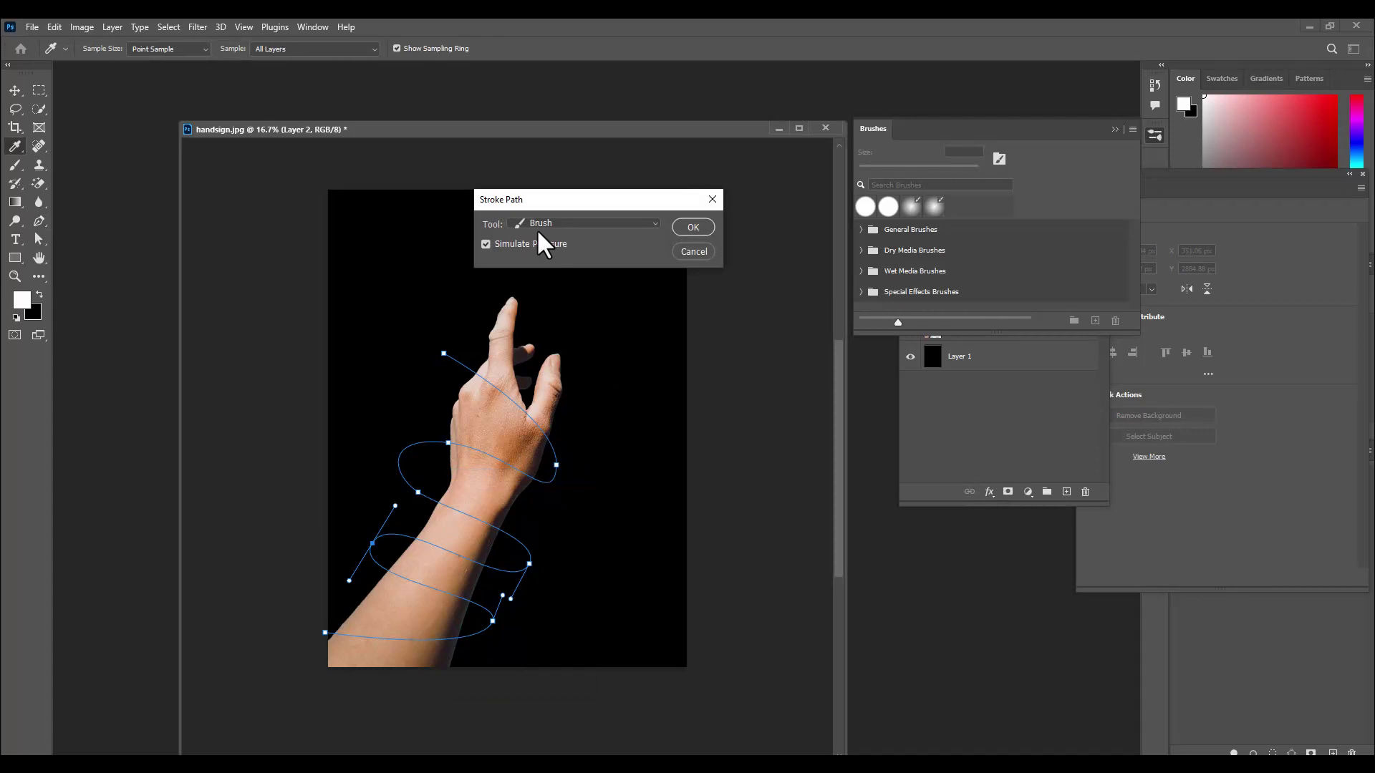
drag(553, 199, 569, 201)
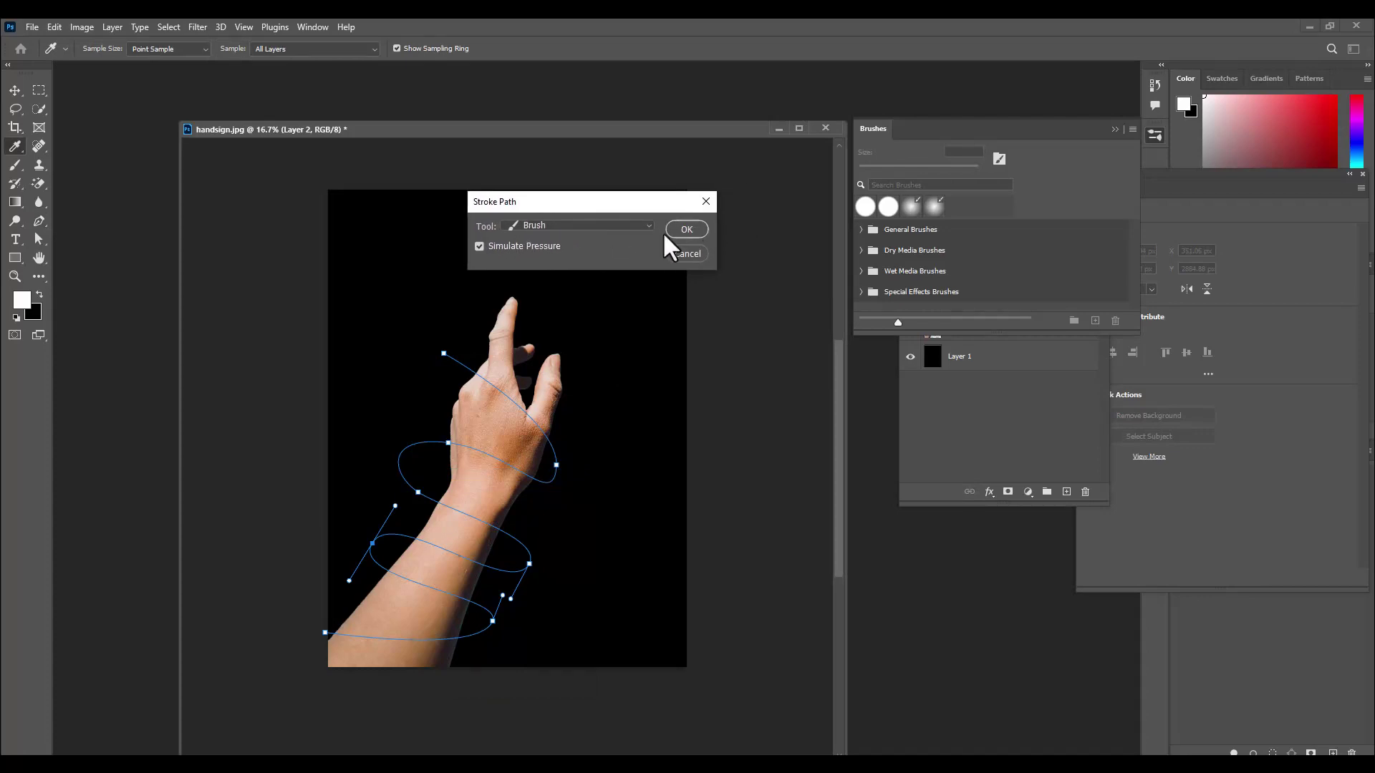
click(685, 229)
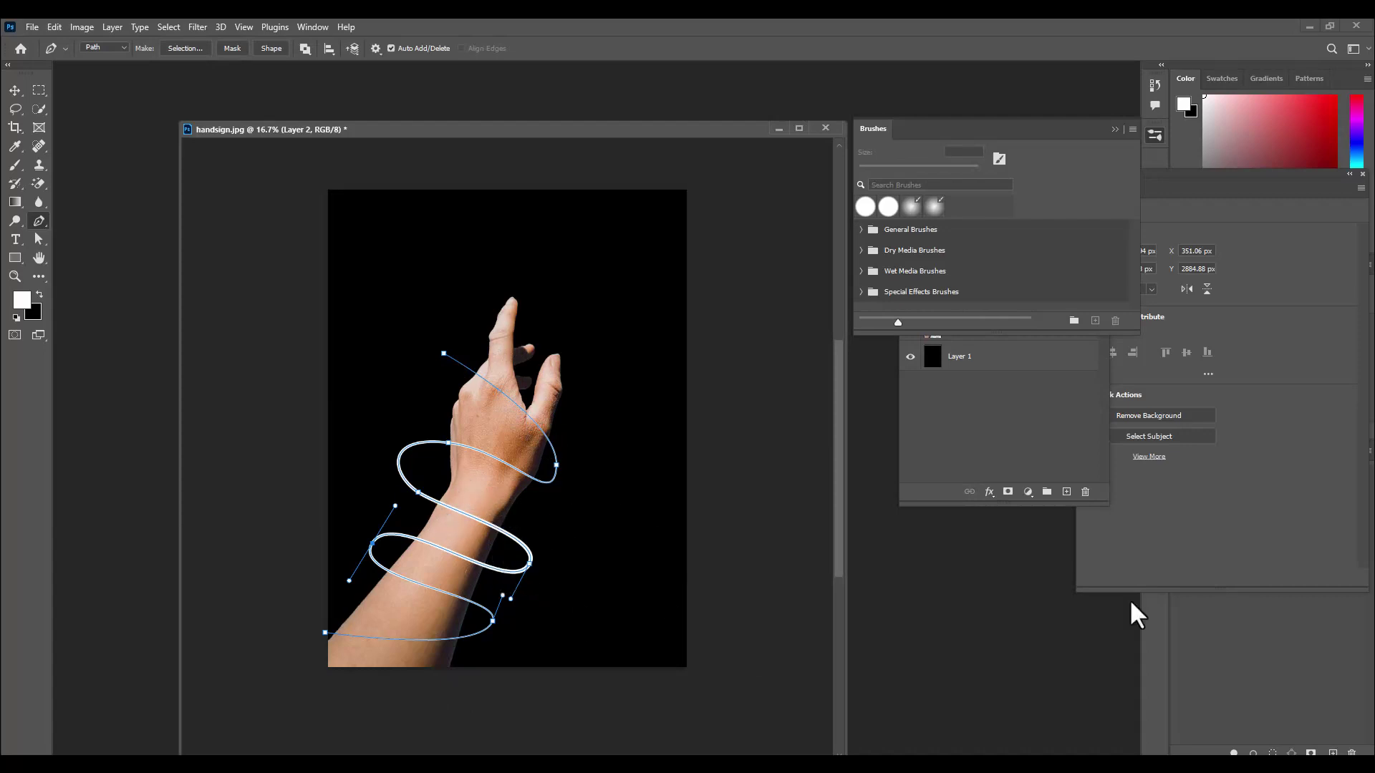
Display the document's paths and delete the spiral's Work Path so only the painted line remains
drag(885, 128, 1053, 153)
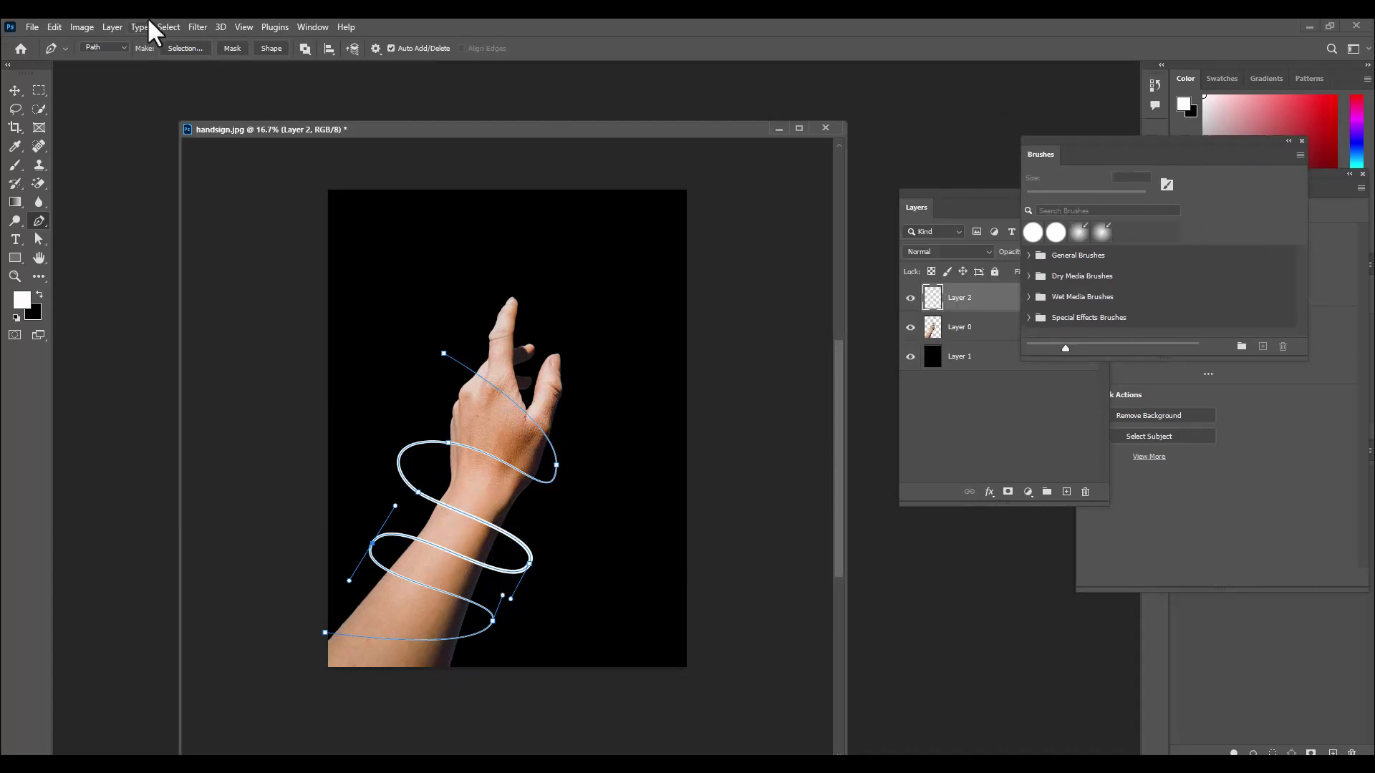
click(313, 27)
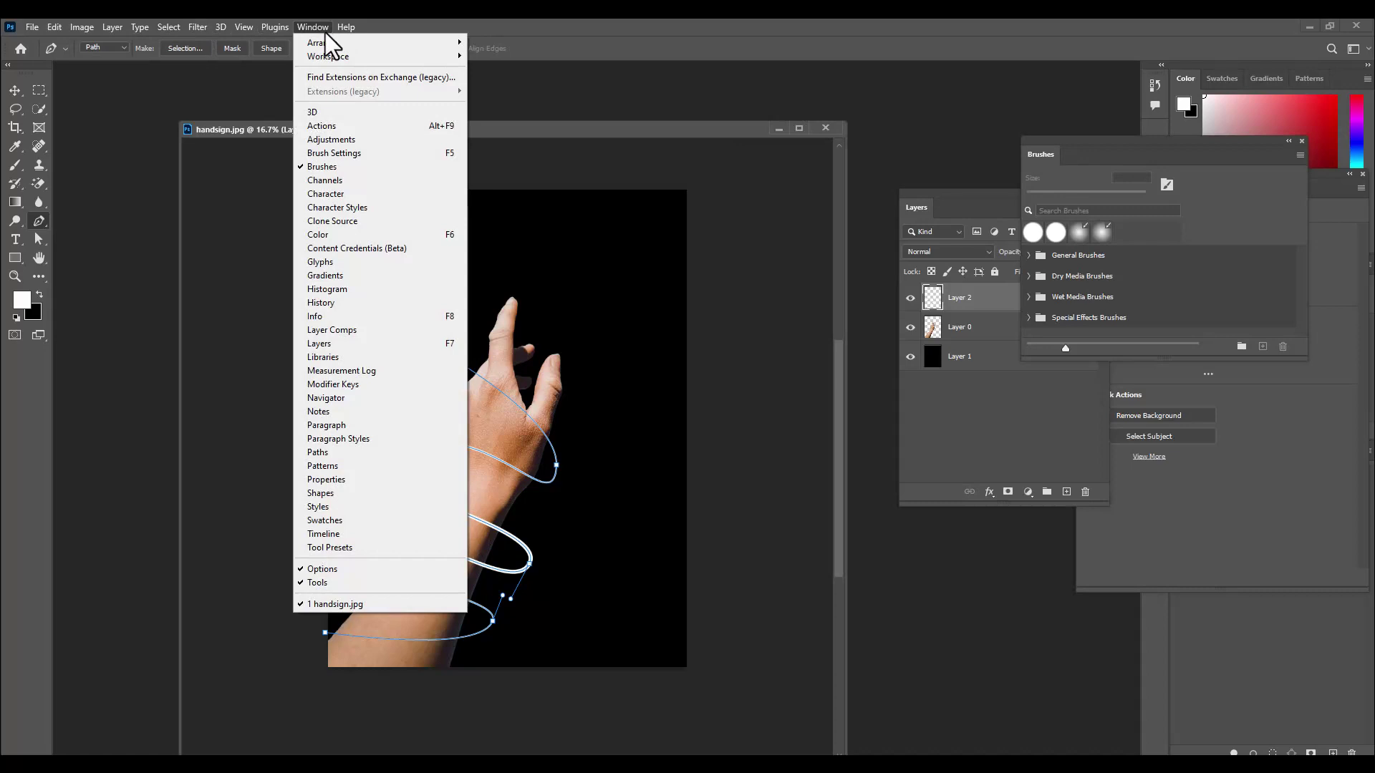
click(328, 453)
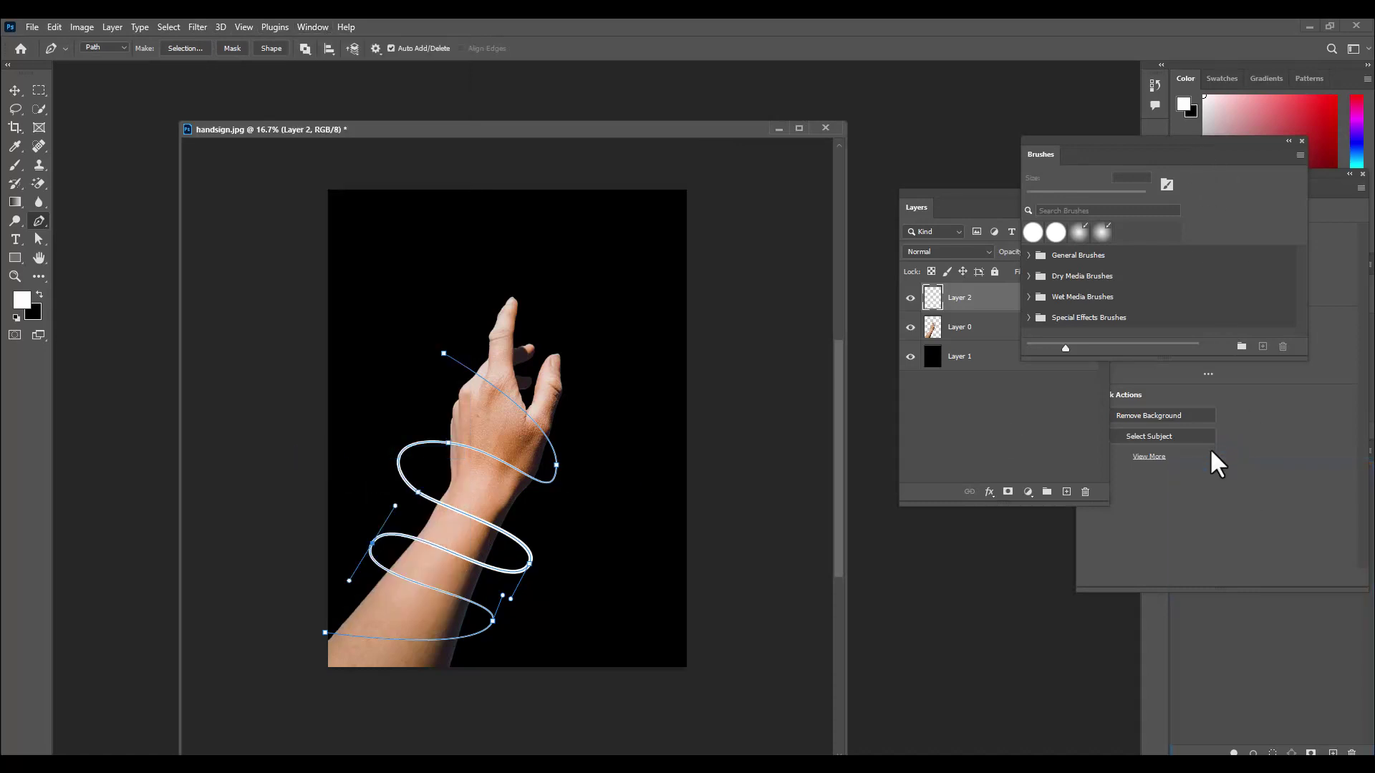
drag(1087, 148, 732, 513)
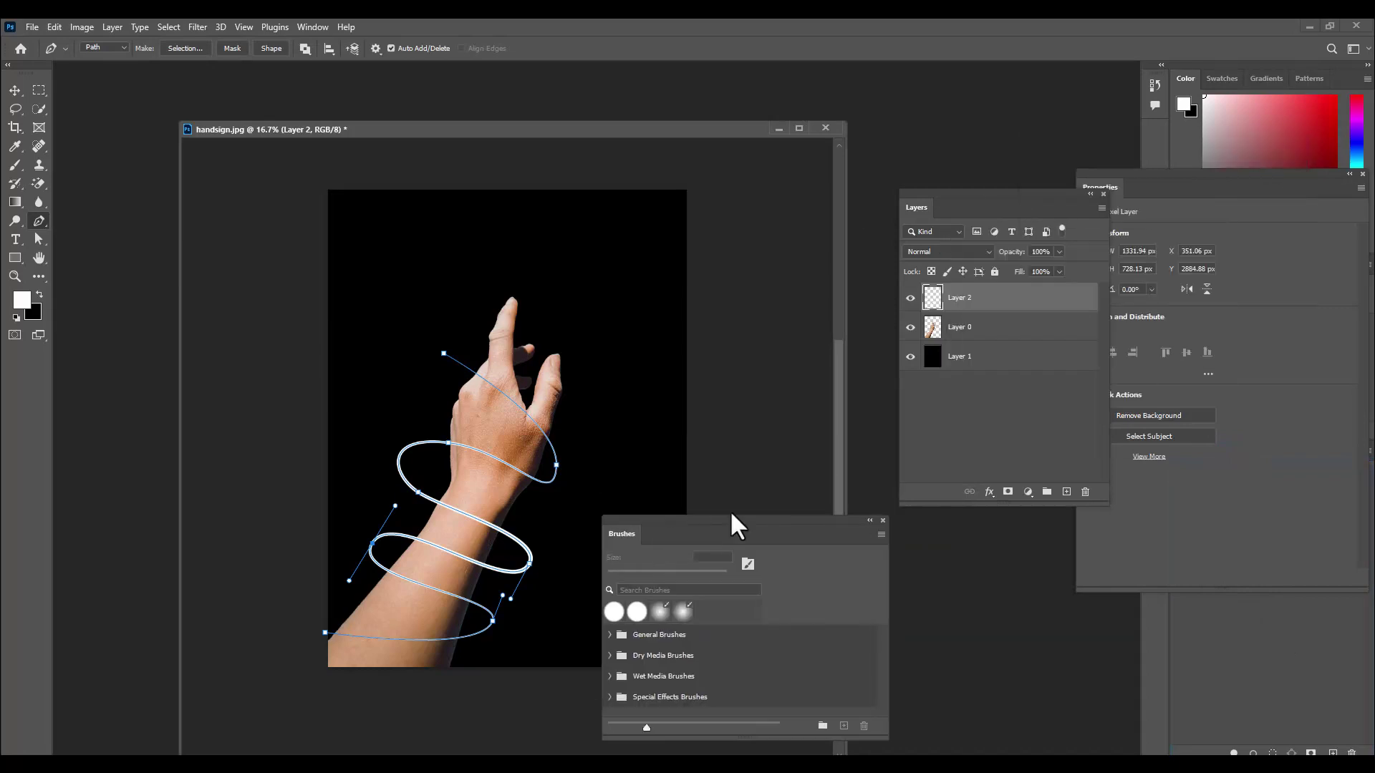
drag(1096, 175, 695, 196)
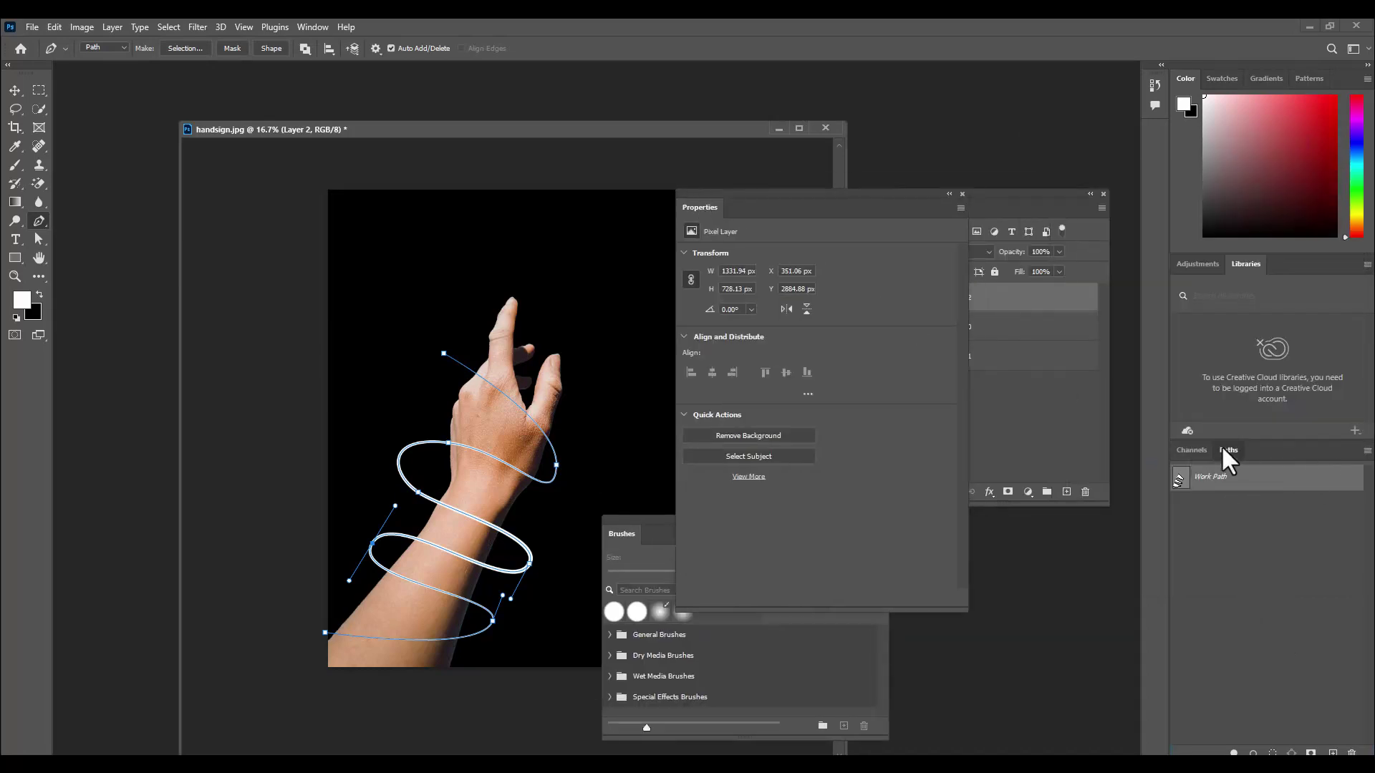
drag(1222, 445, 877, 294)
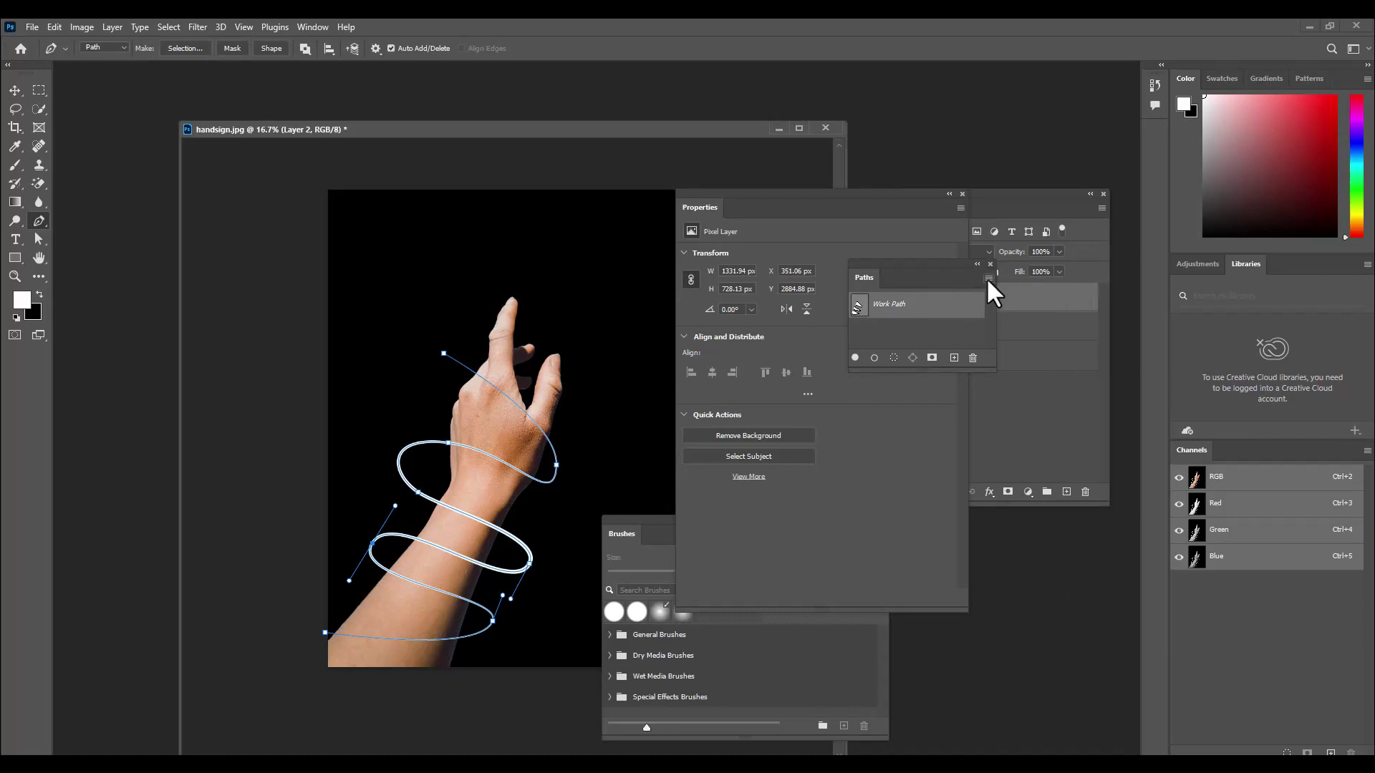
click(989, 278)
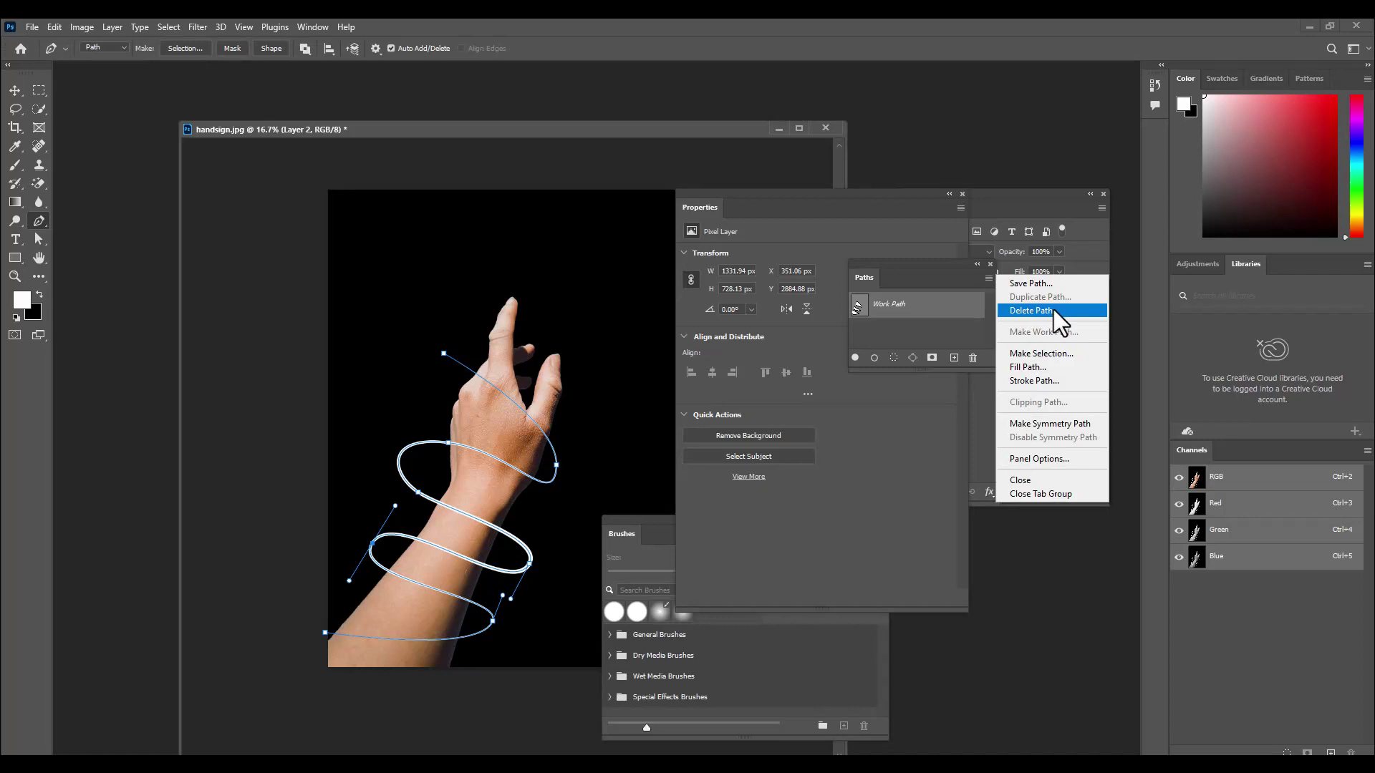
click(1054, 310)
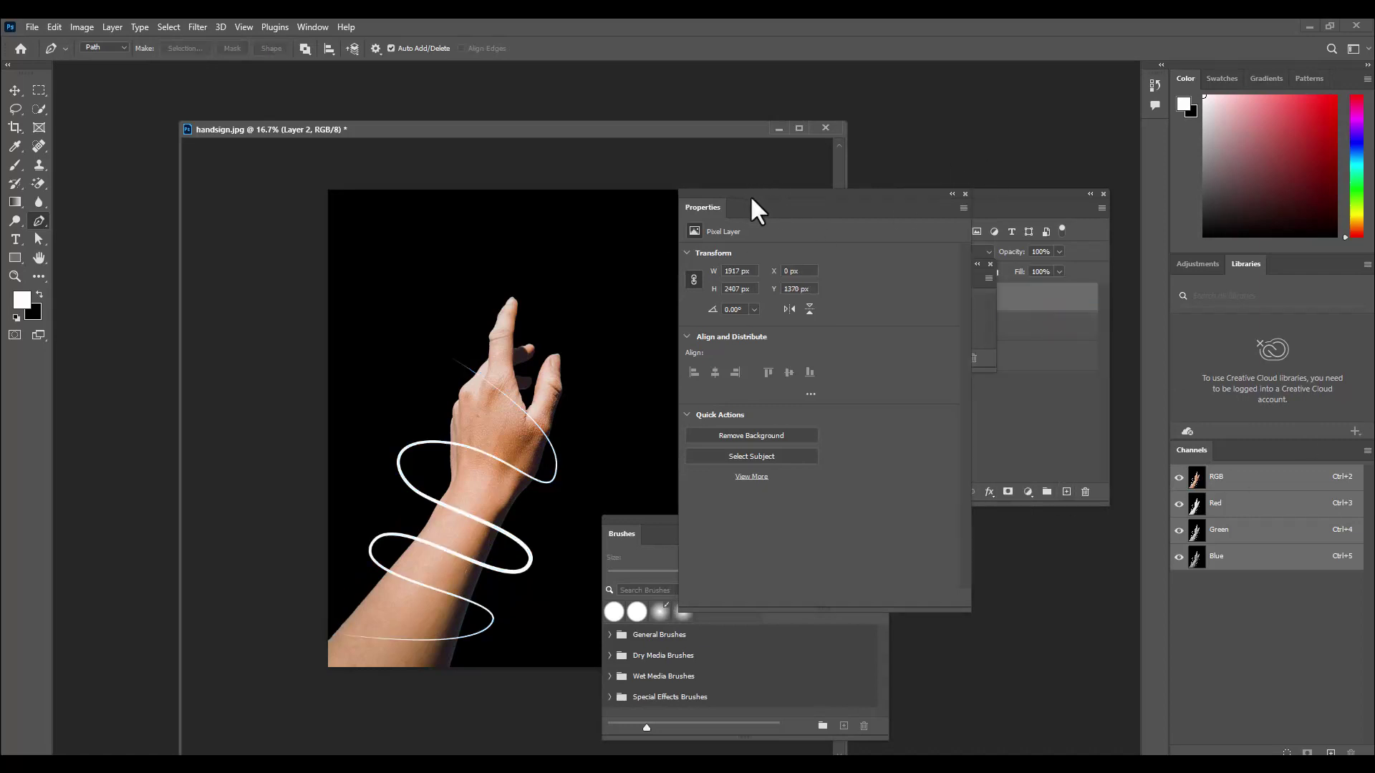
Rearrange the floating panels and document window so the Layers panel and the arm artwork are unobstructed
drag(750, 195, 1017, 208)
mouse_move(645, 532)
mouse_down()
mouse_move(935, 416)
mouse_move(946, 387)
mouse_up()
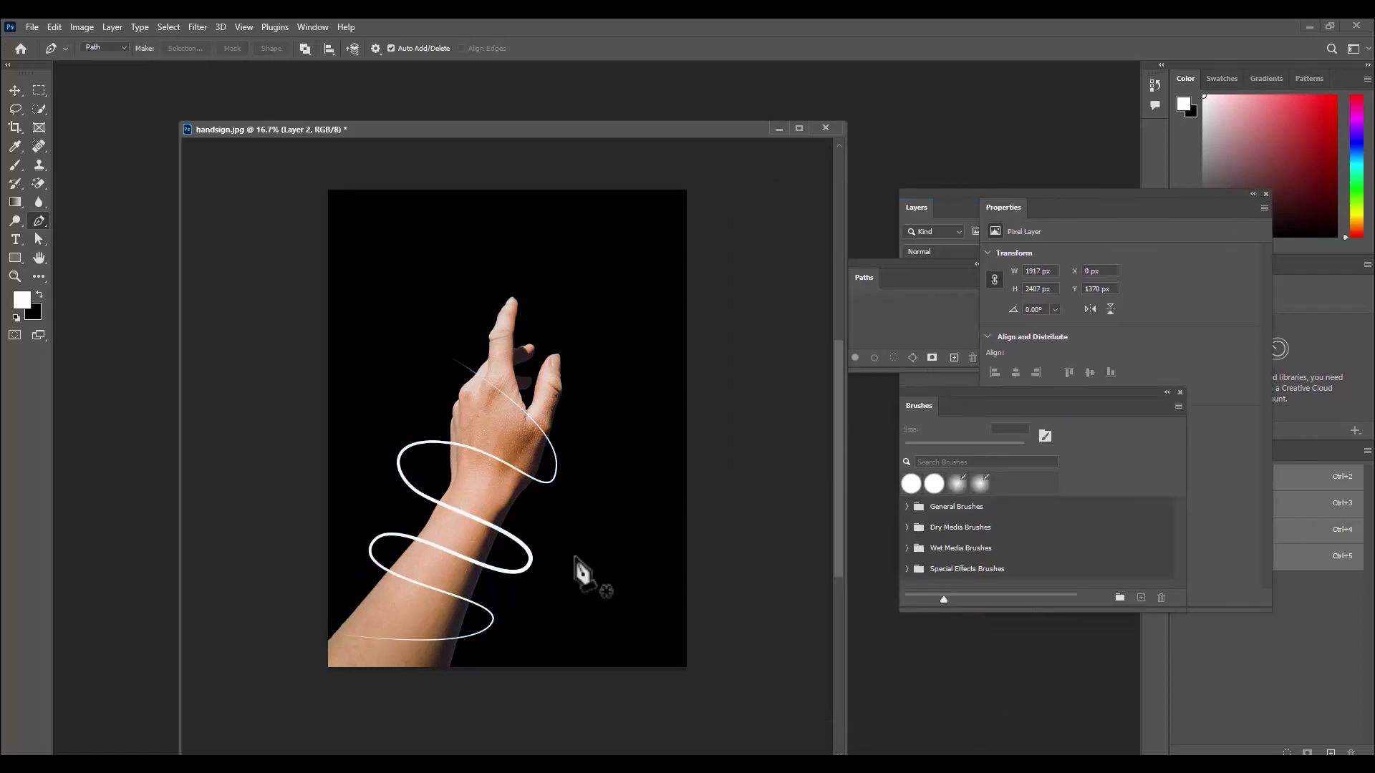
drag(916, 203, 821, 205)
drag(501, 128, 527, 75)
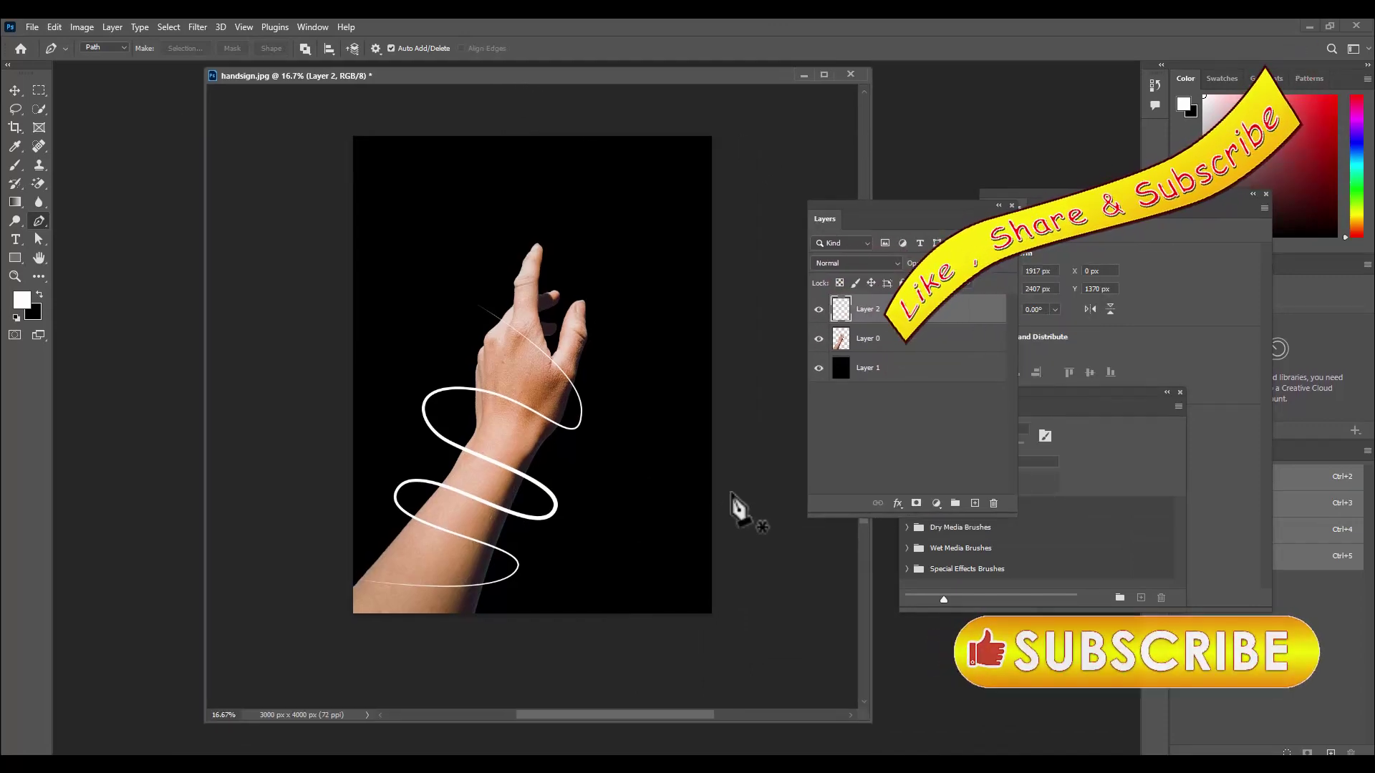
key(ctrl+plus)
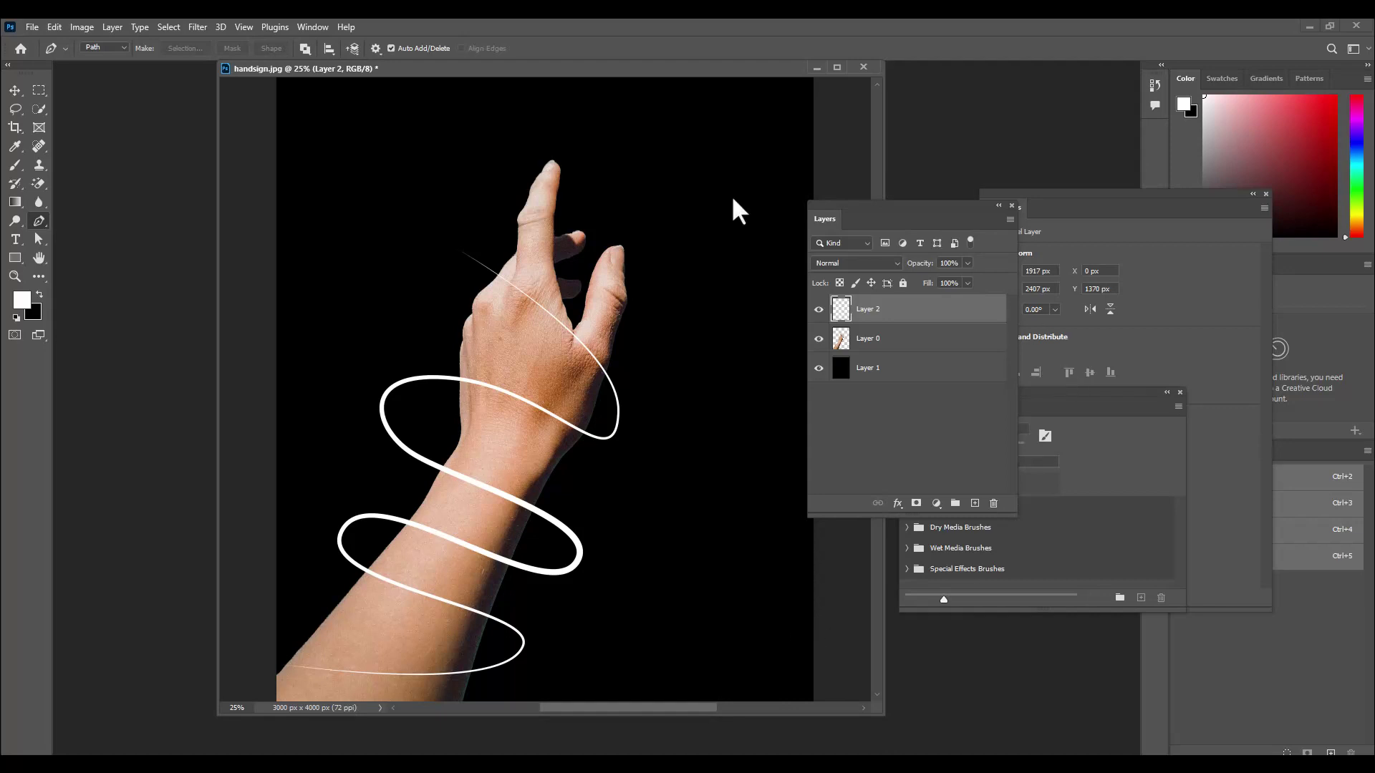
drag(877, 204, 856, 204)
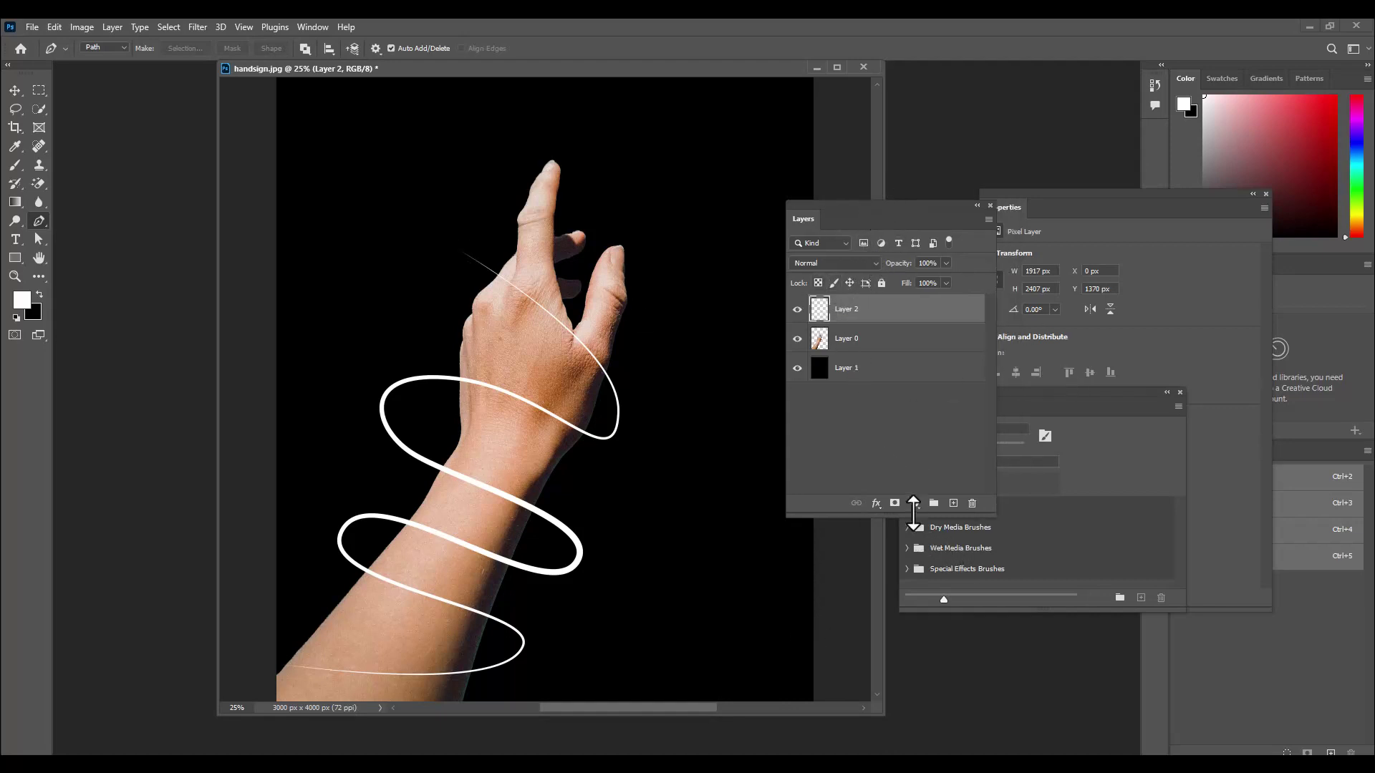
Add a layer mask to Layer 2 and rename the layer lightstreak
click(895, 503)
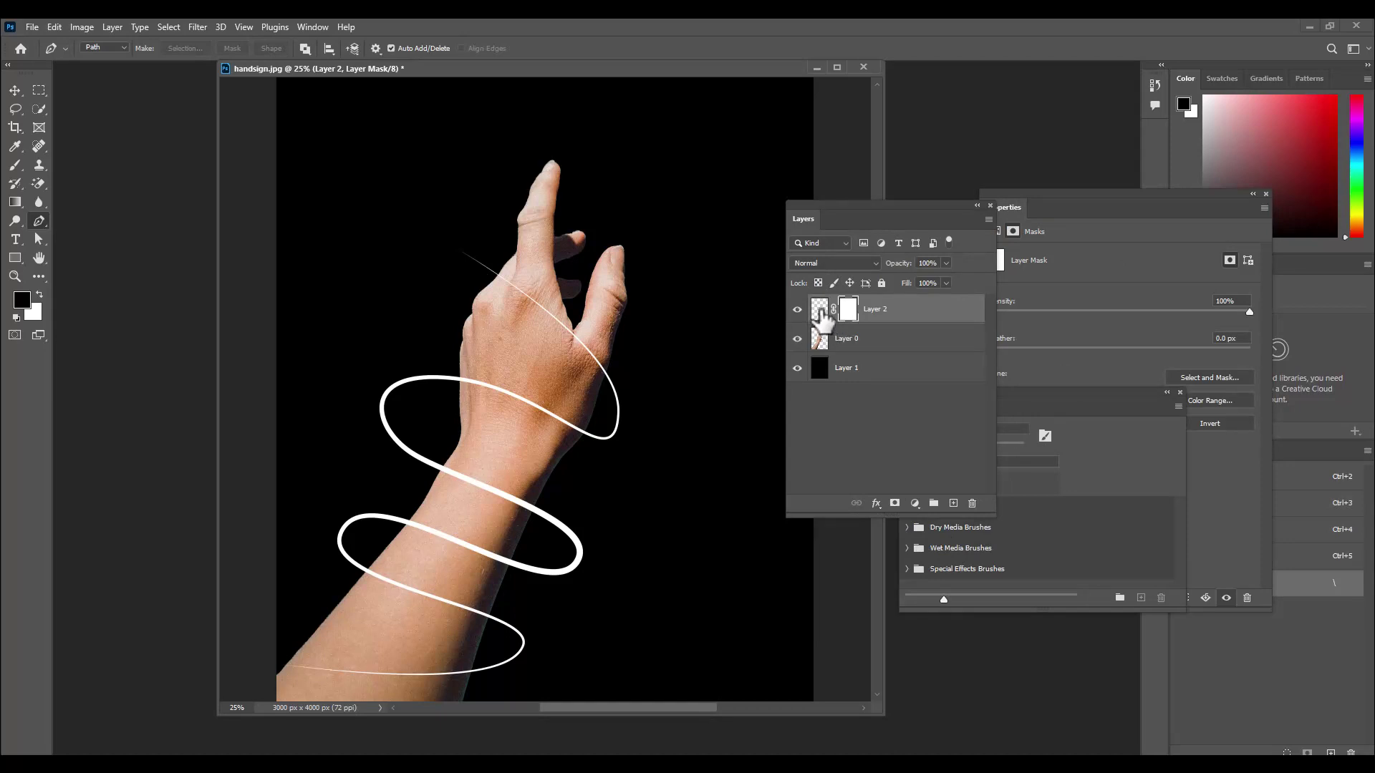
double_click(888, 309)
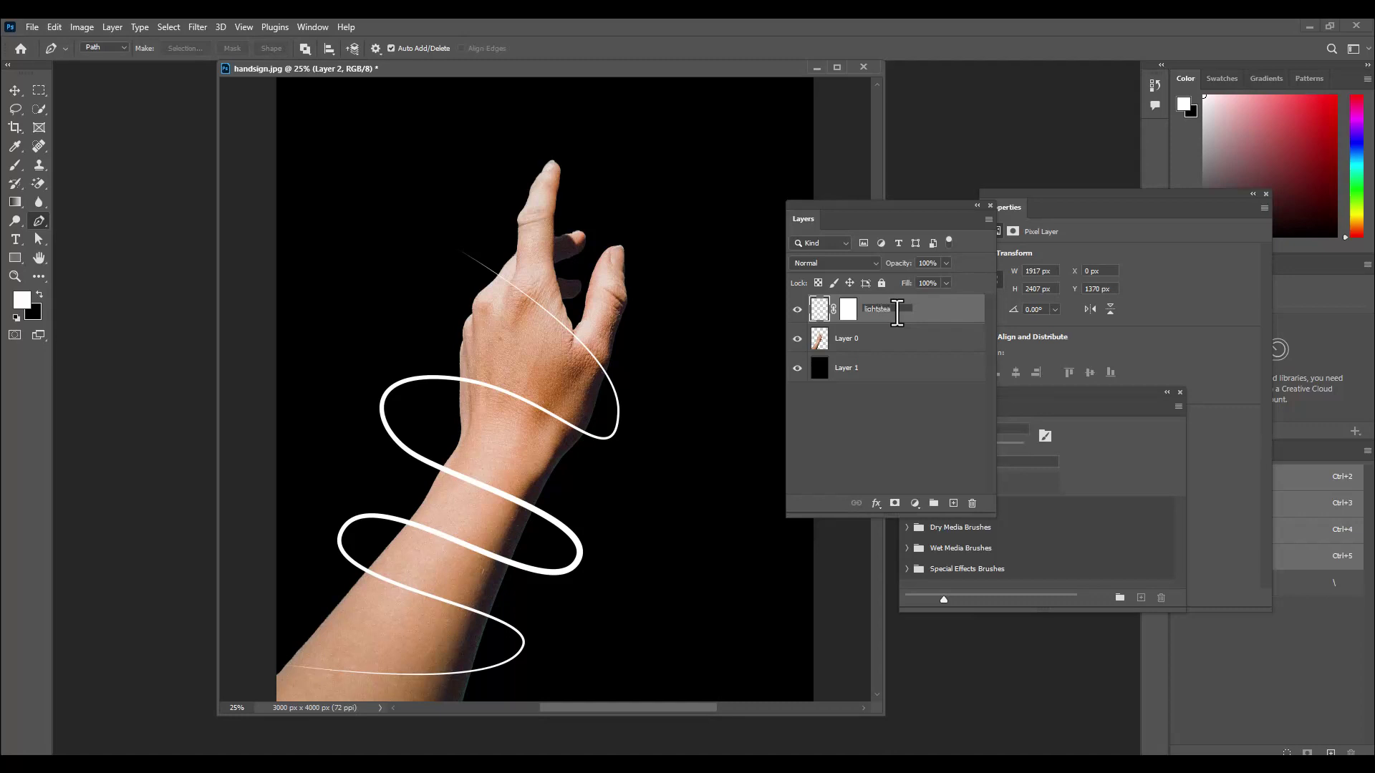
text(lightstreak)
key(Return)
Choose the Brush with black as the foreground colour and set its size to 80 px
click(10, 169)
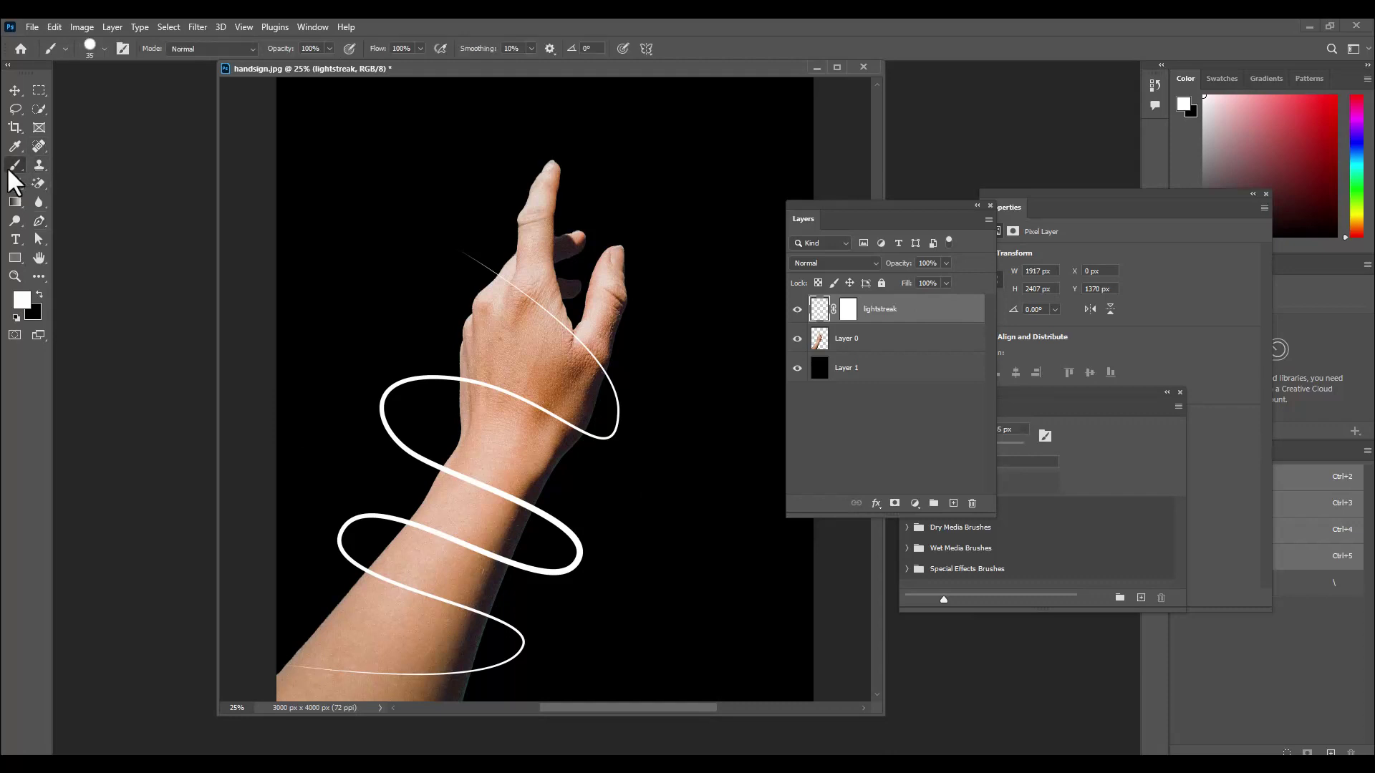
click(86, 169)
click(39, 294)
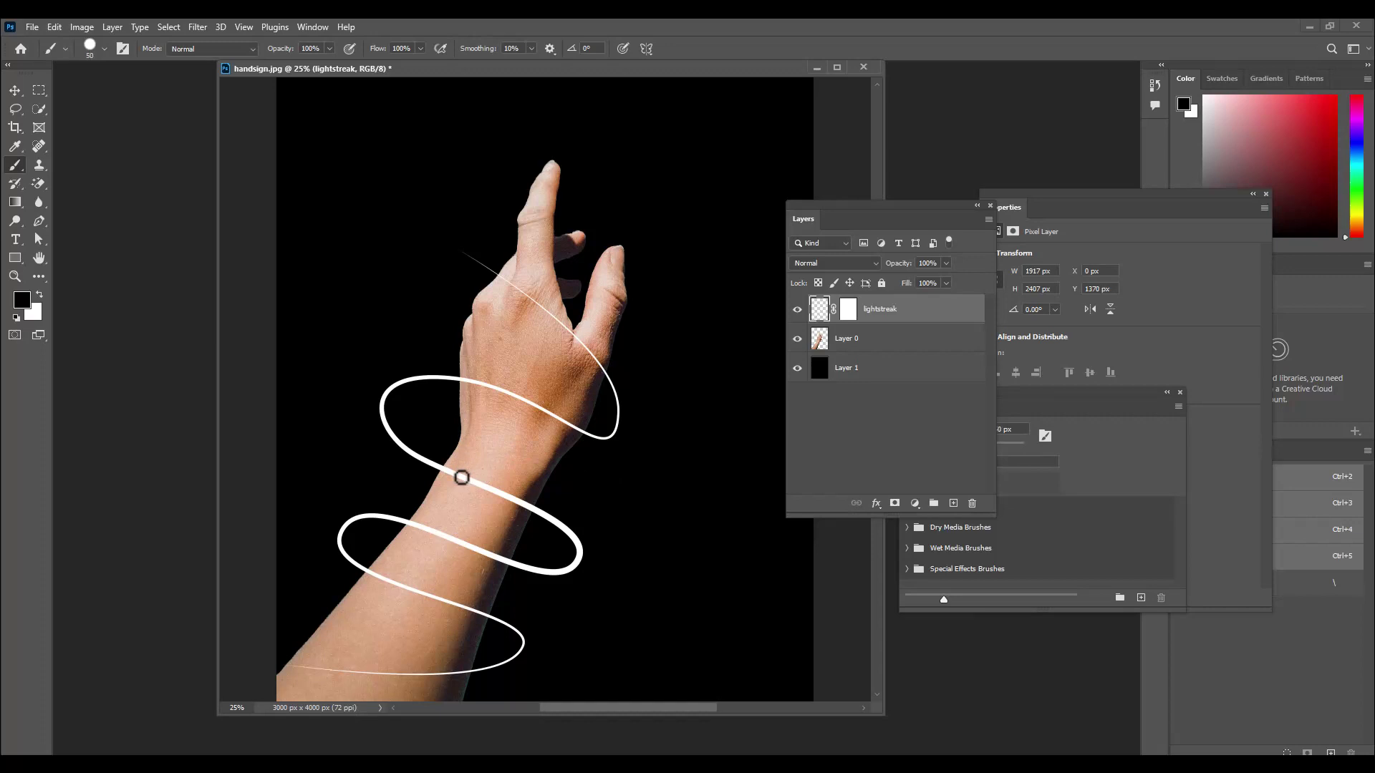
key(bracketright)
key(bracketright)
key(bracketright)
key(bracketright)
key(bracketright)
key(bracketright)
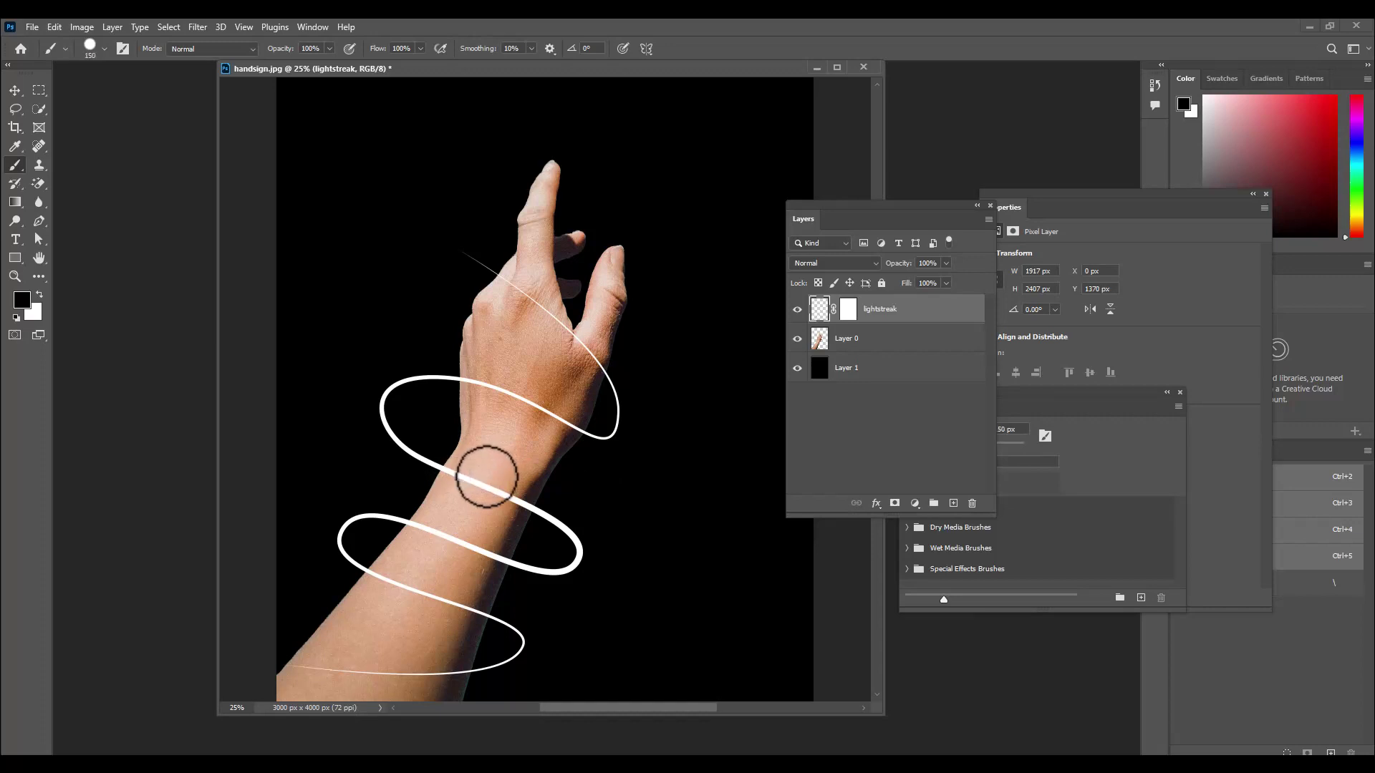
key(bracketleft)
key(bracketleft)
key(bracketleft)
key(bracketleft)
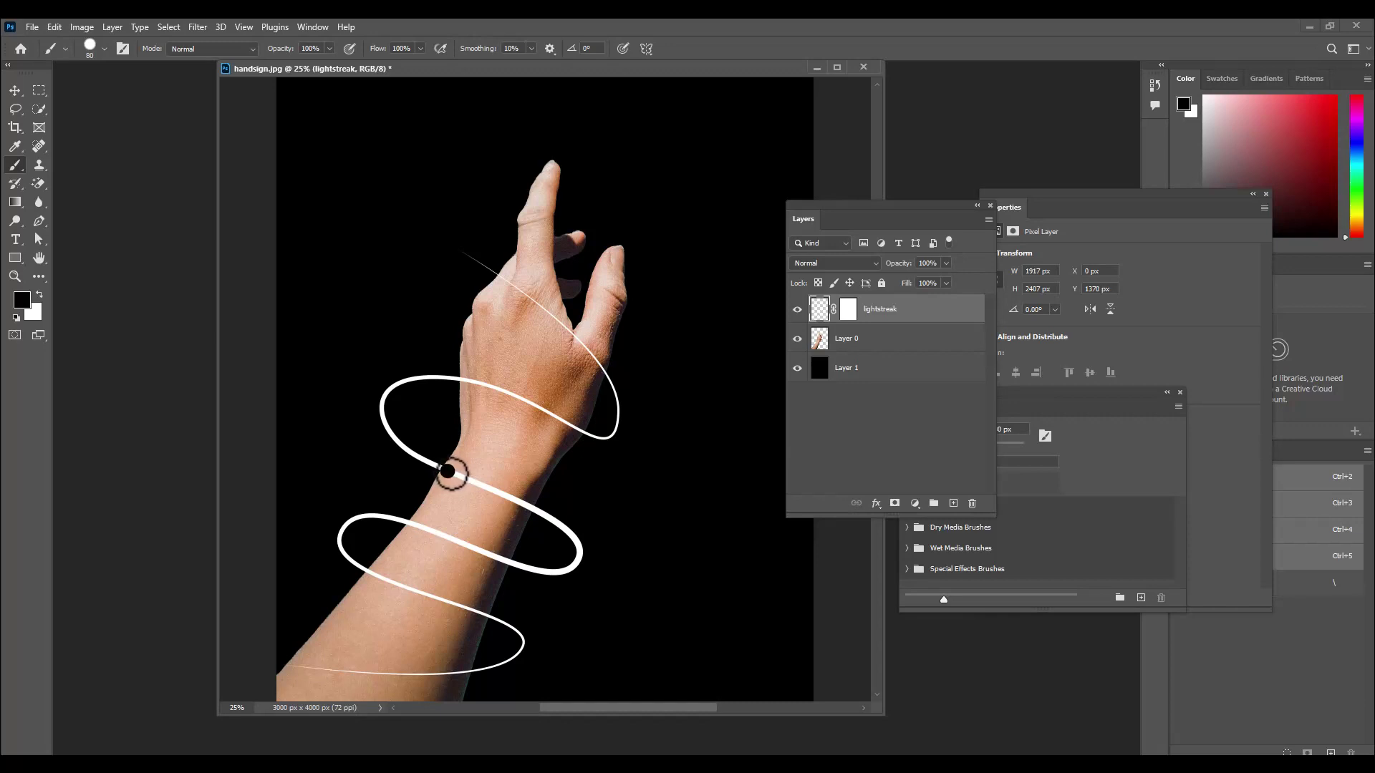
Undo the black dab, then mask out the lightstreak line in black where it should pass behind the wrist, hand and lower forearm
key(ctrl+z)
click(848, 309)
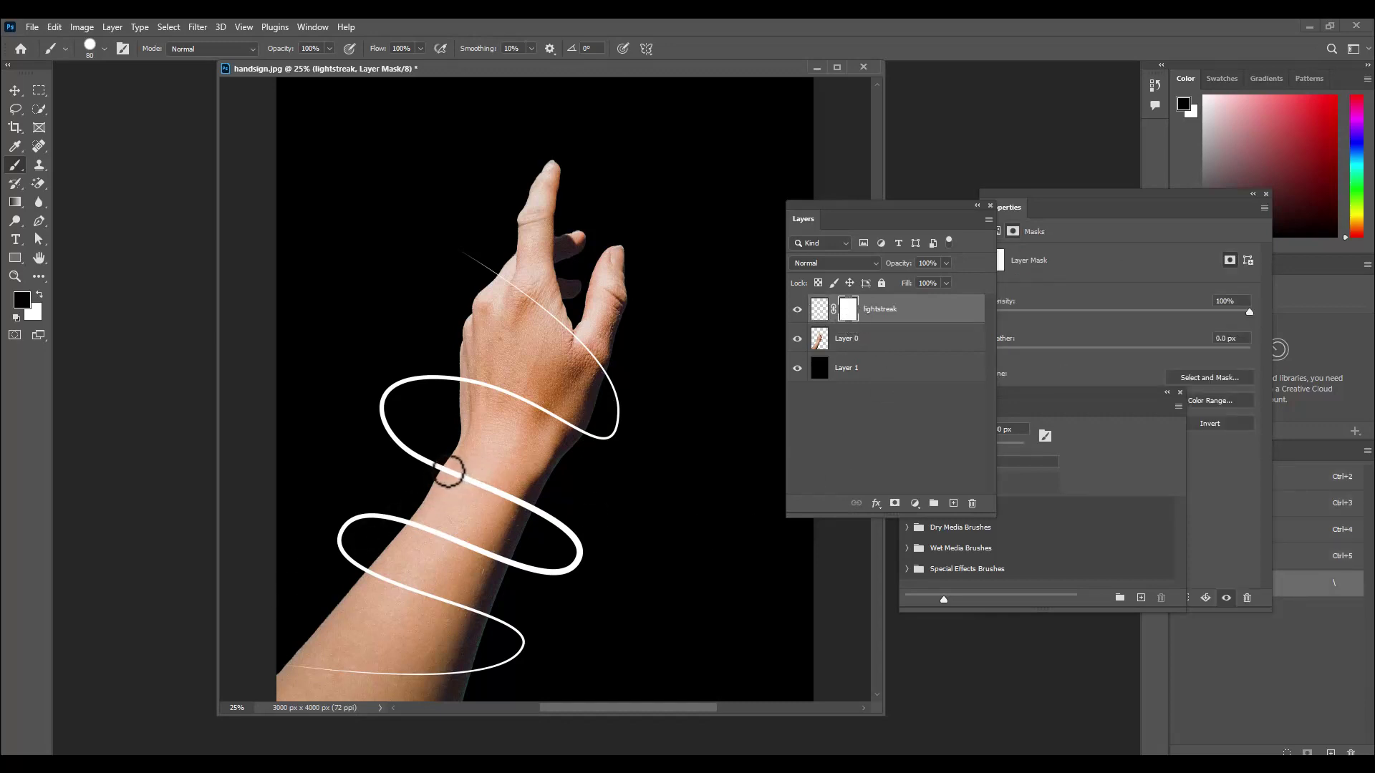
drag(450, 472, 532, 505)
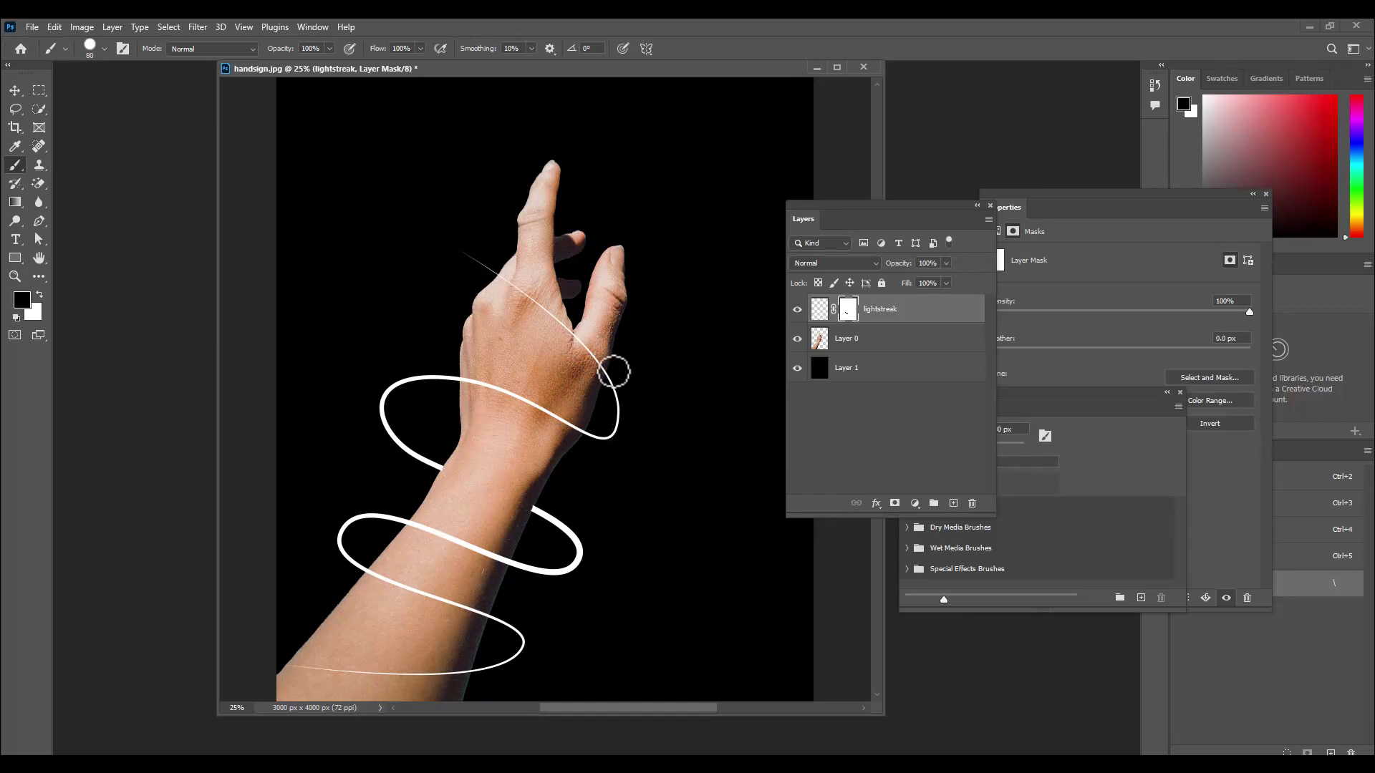
drag(601, 371, 504, 280)
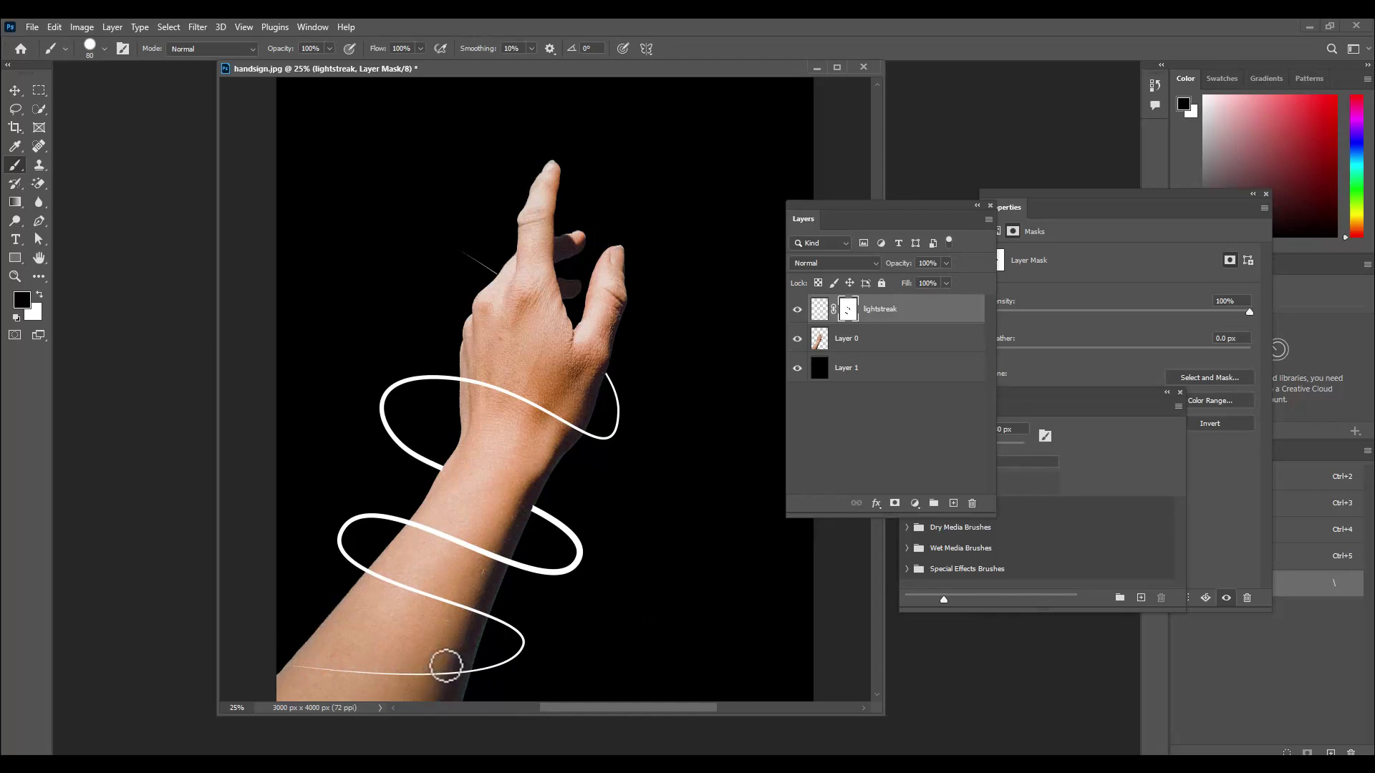
drag(464, 673, 303, 670)
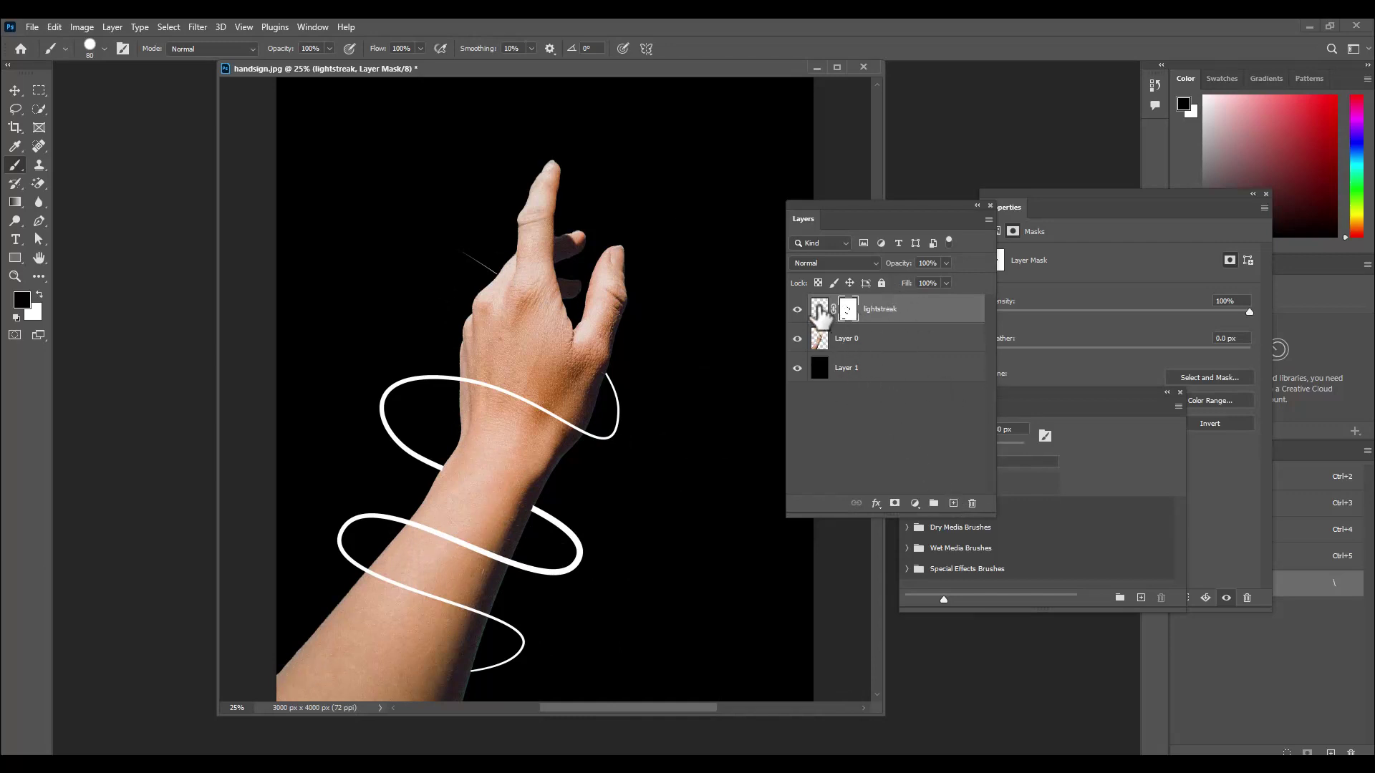
Apply the layer mask permanently to the lightstreak layer
click(819, 308)
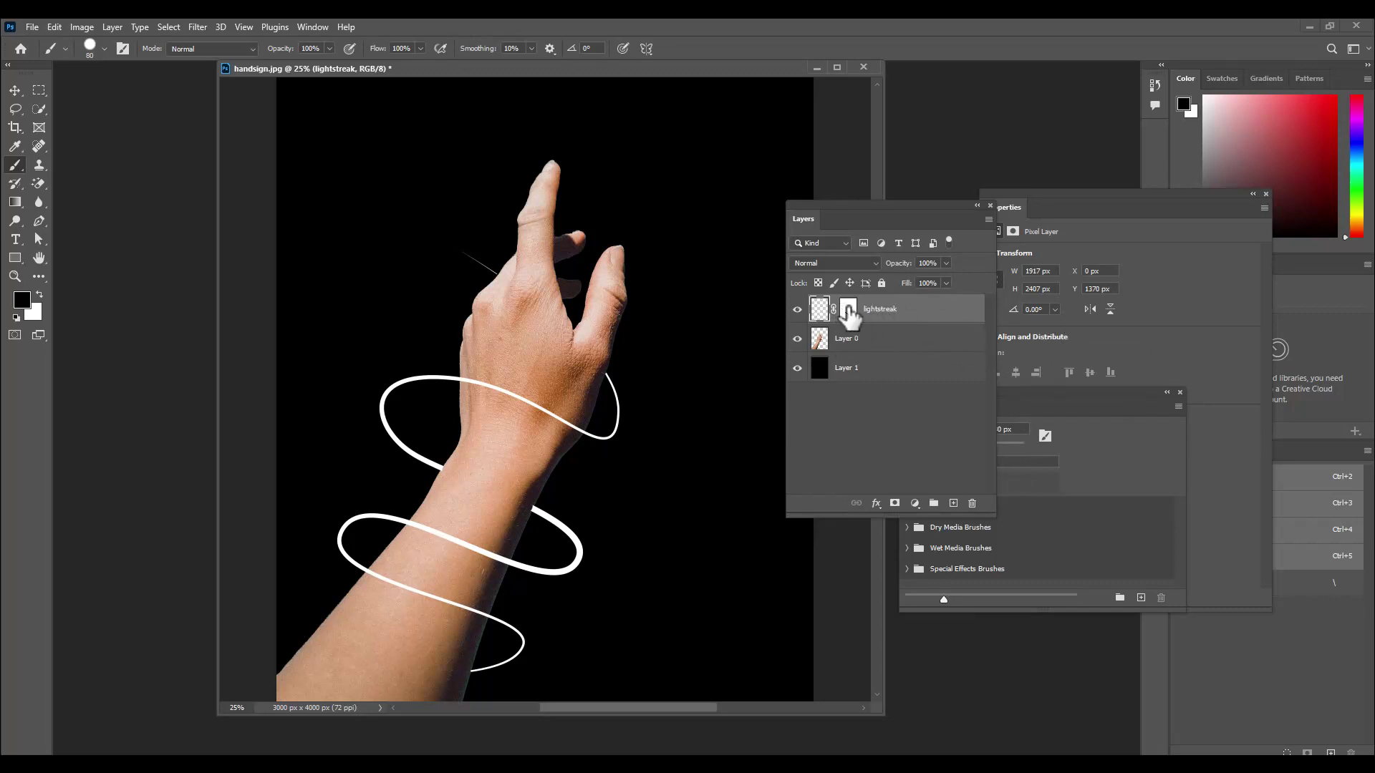
right_click(851, 309)
click(922, 349)
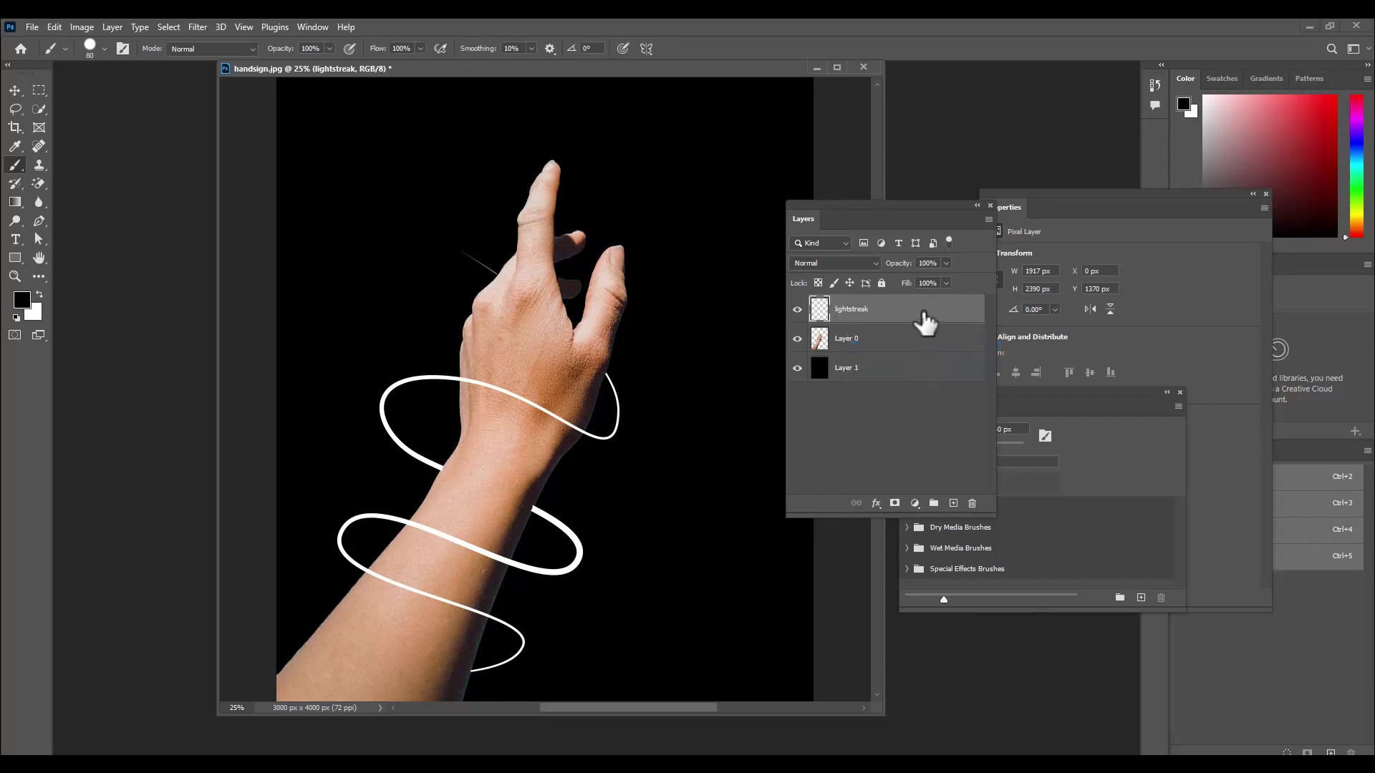
Open the lightstreak layer's style settings and enable Inner Glow
double_click(926, 320)
mouse_move(764, 153)
mouse_down()
mouse_move(852, 153)
mouse_move(791, 114)
mouse_move(749, 135)
mouse_up()
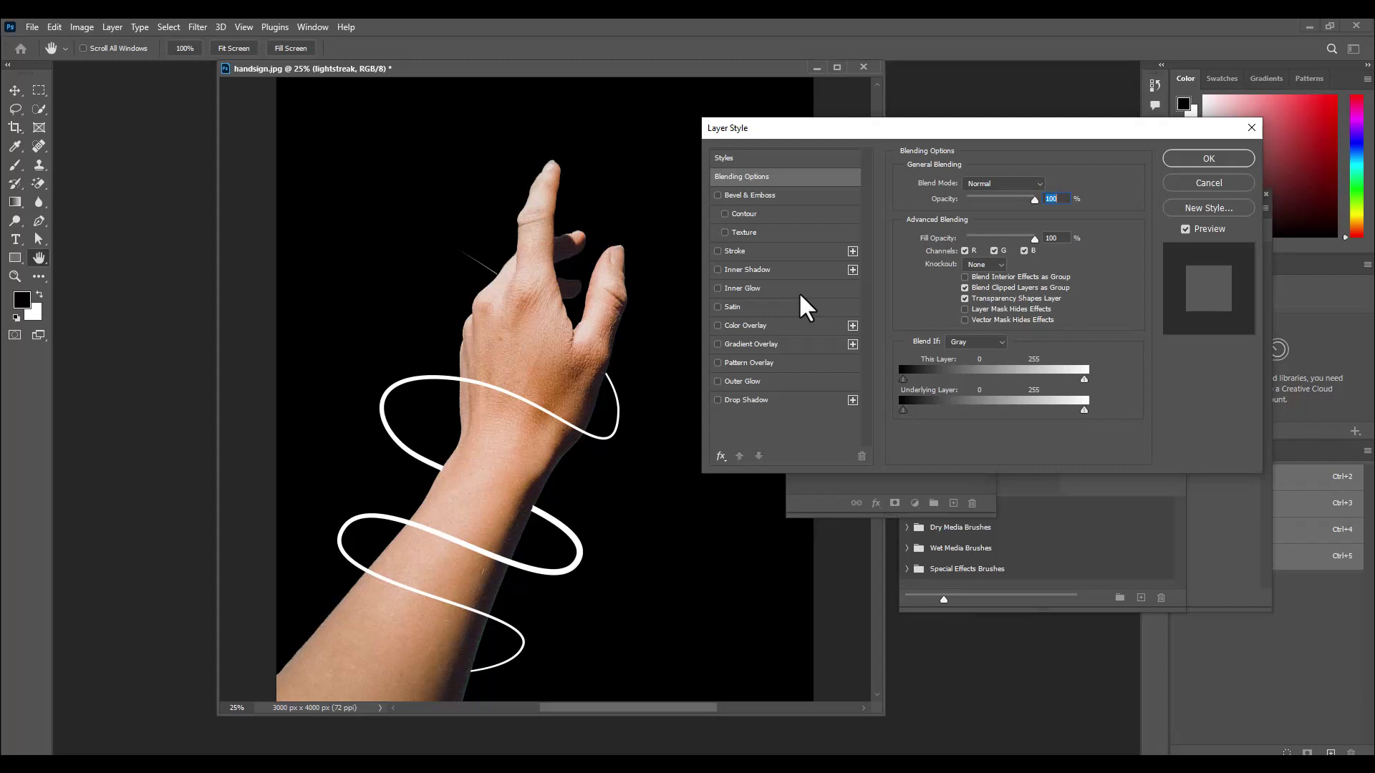
drag(889, 131, 770, 129)
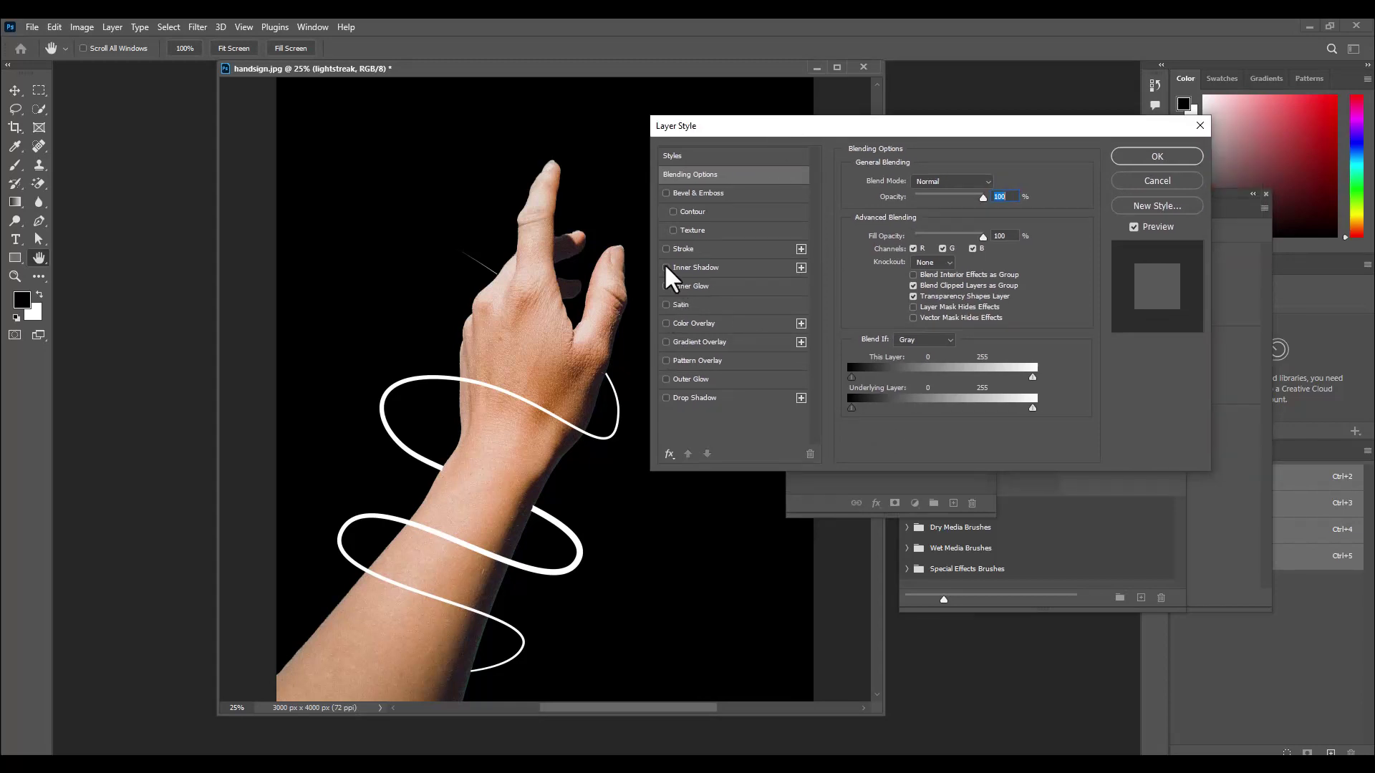
click(666, 286)
click(713, 289)
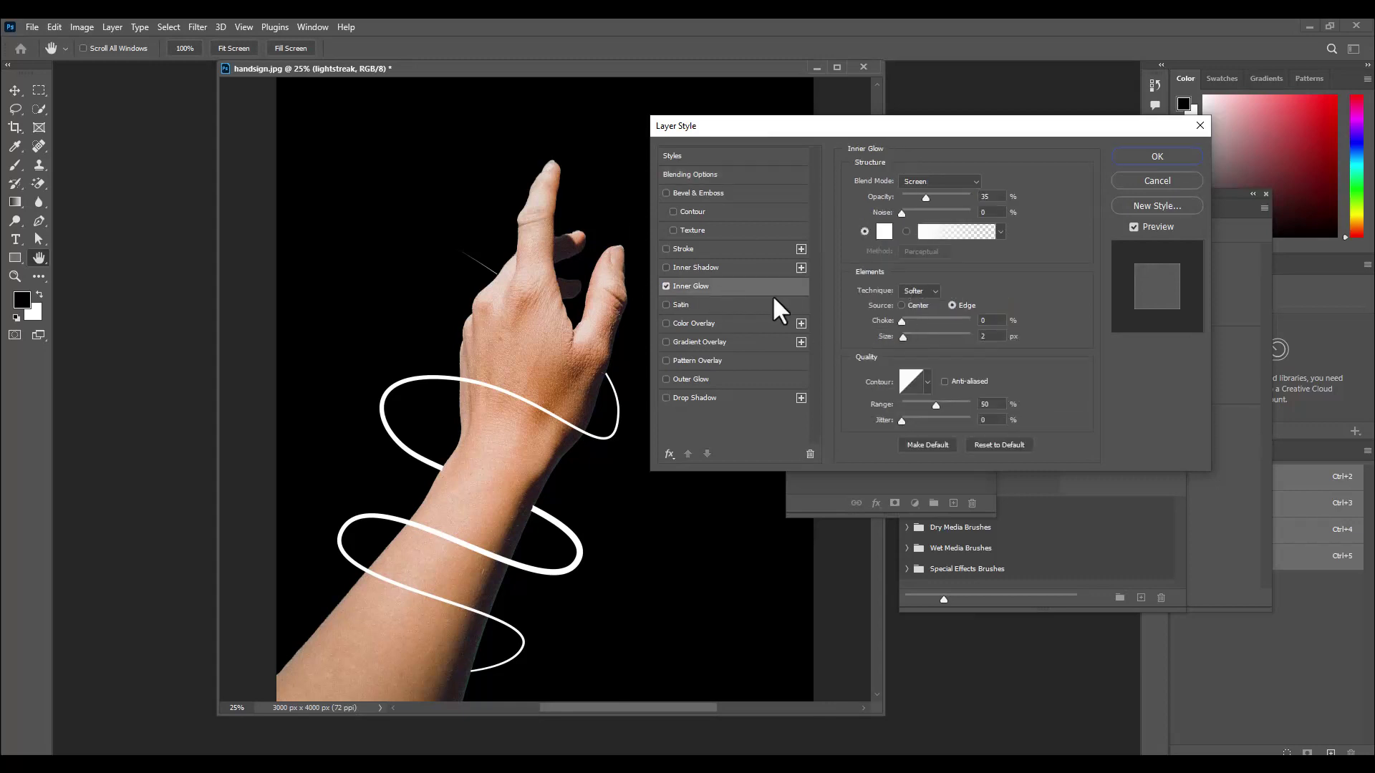
Set the inner glow colour to pink fa72f5 and copy its hex code
click(880, 229)
drag(757, 138, 736, 134)
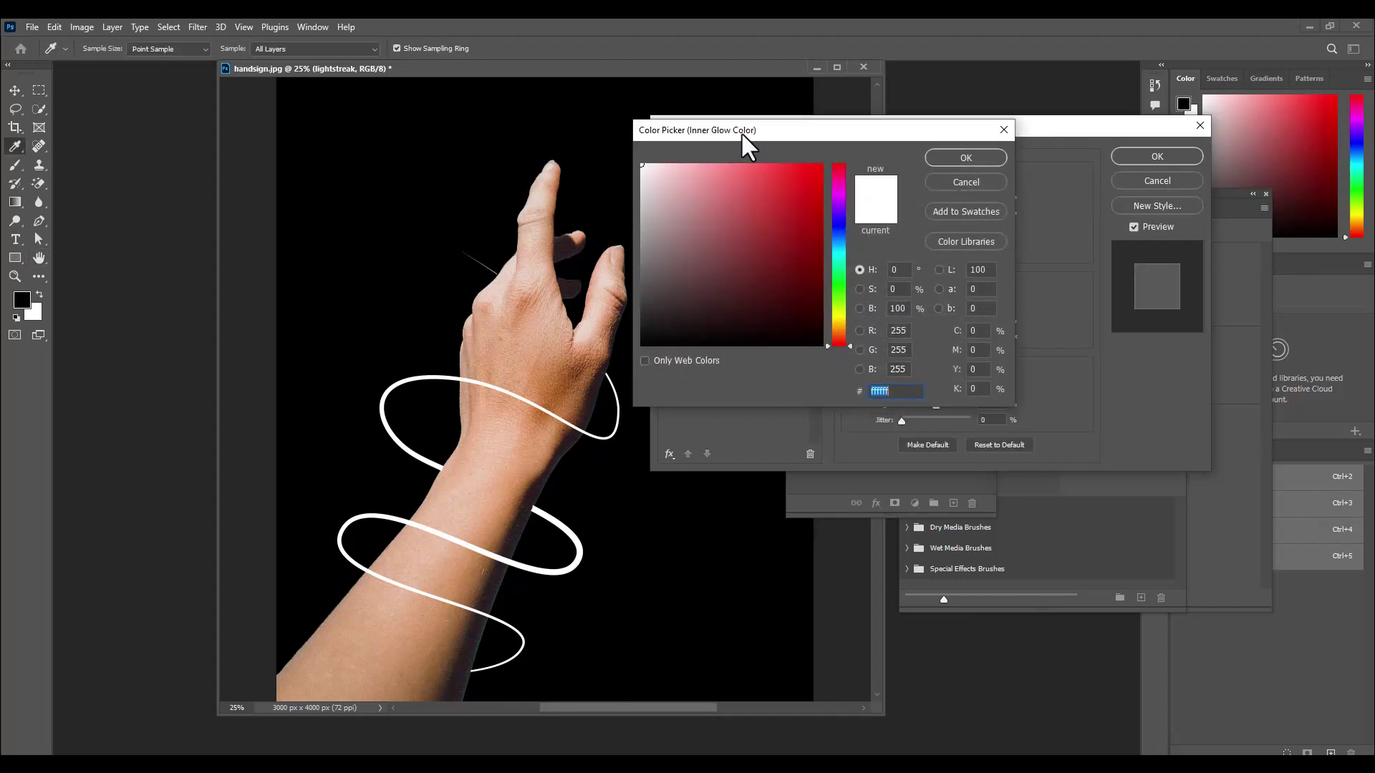
click(829, 192)
click(739, 167)
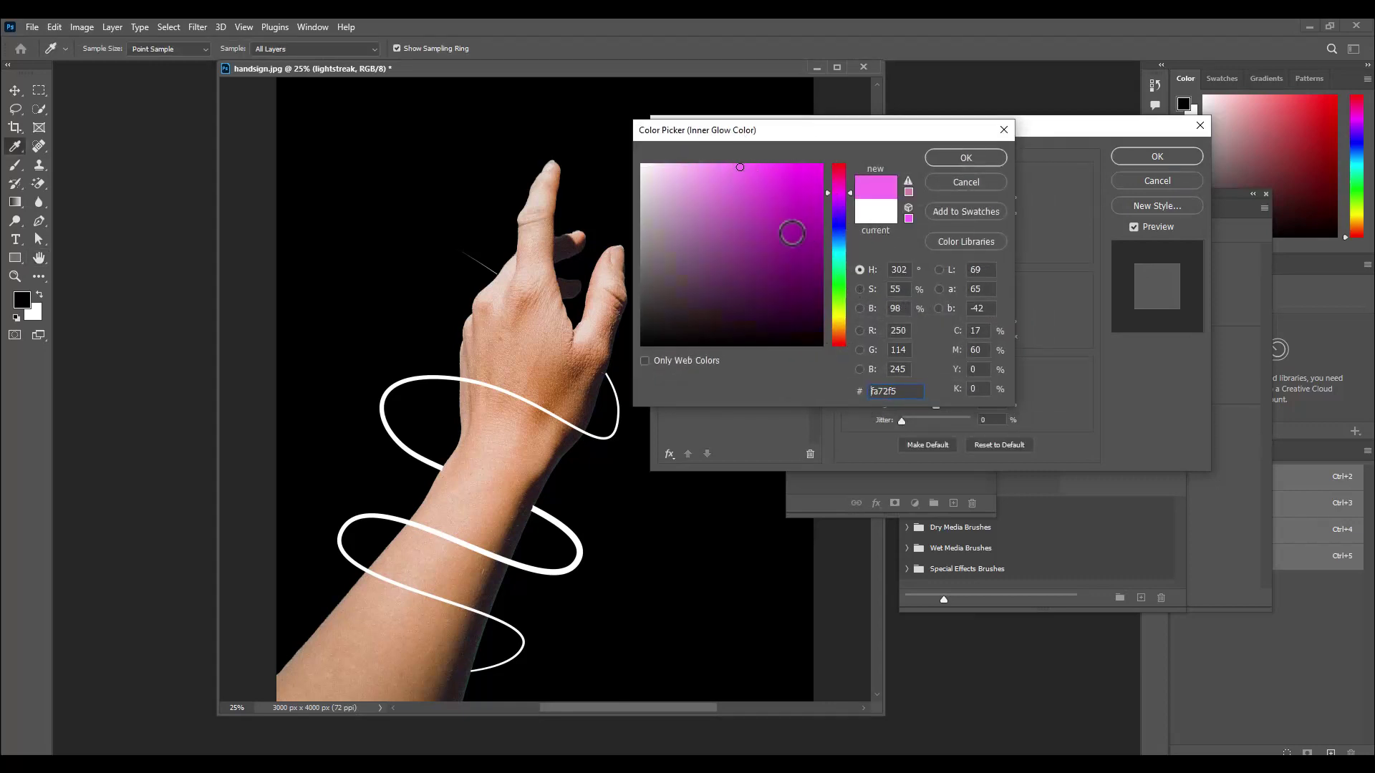
double_click(893, 390)
right_click(886, 390)
click(906, 434)
click(962, 158)
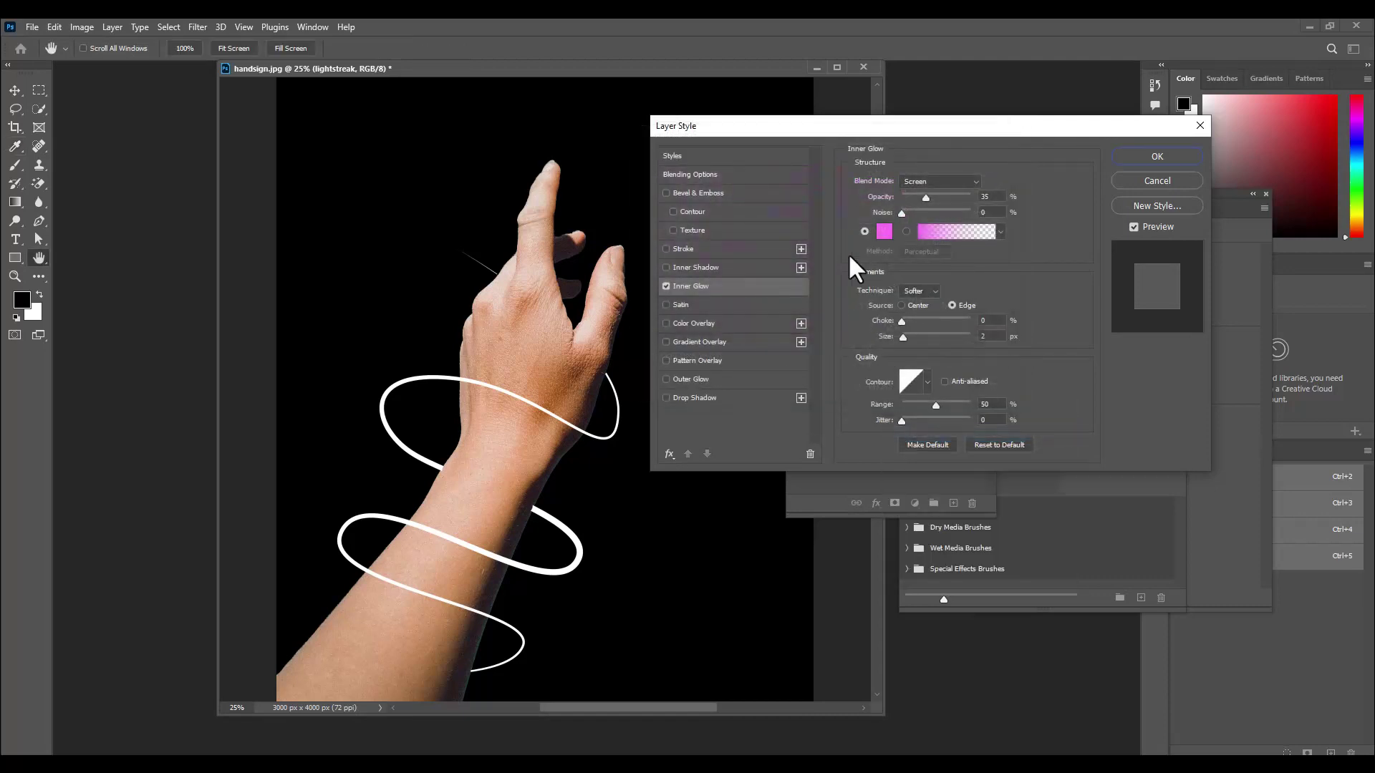
Set the inner glow's blend mode to Normal and its opacity to 100%
drag(920, 132, 887, 145)
click(931, 194)
click(923, 198)
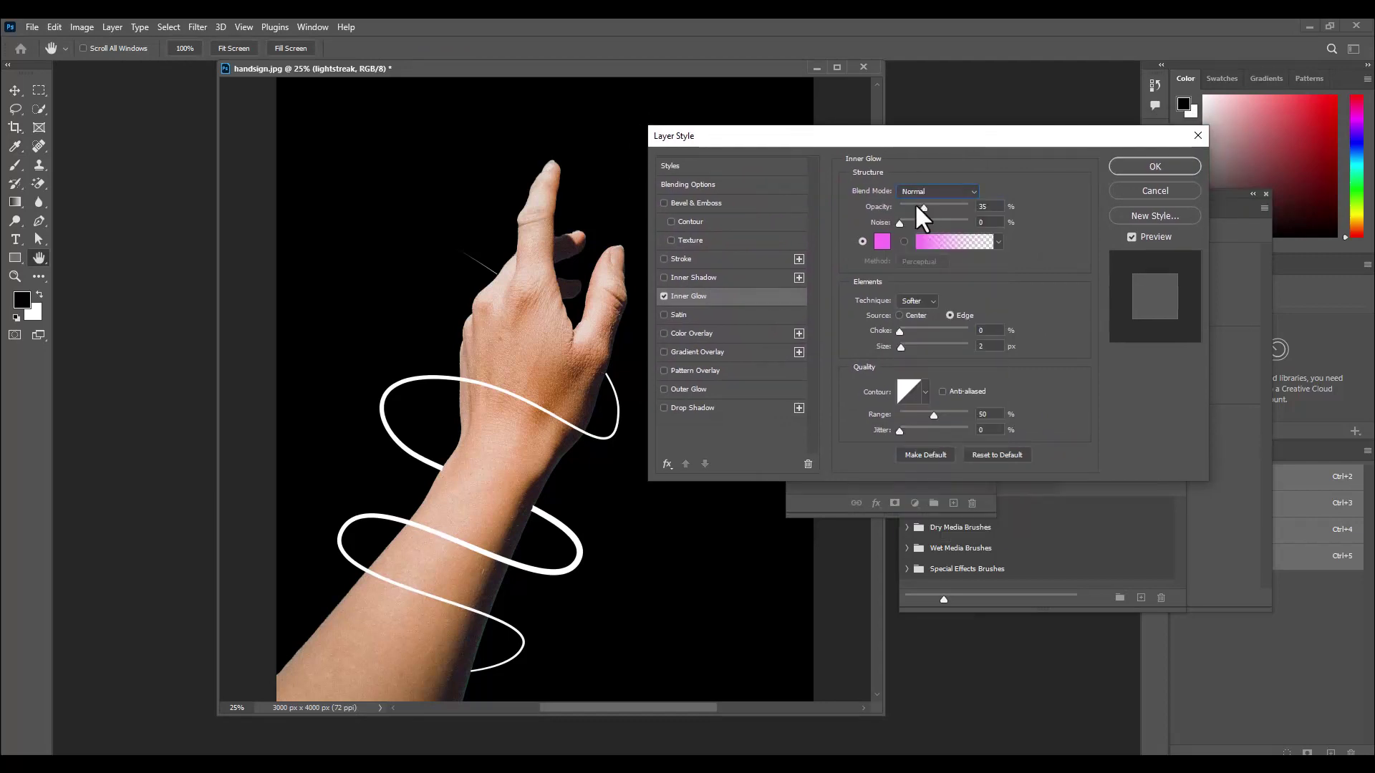
drag(922, 207, 1103, 229)
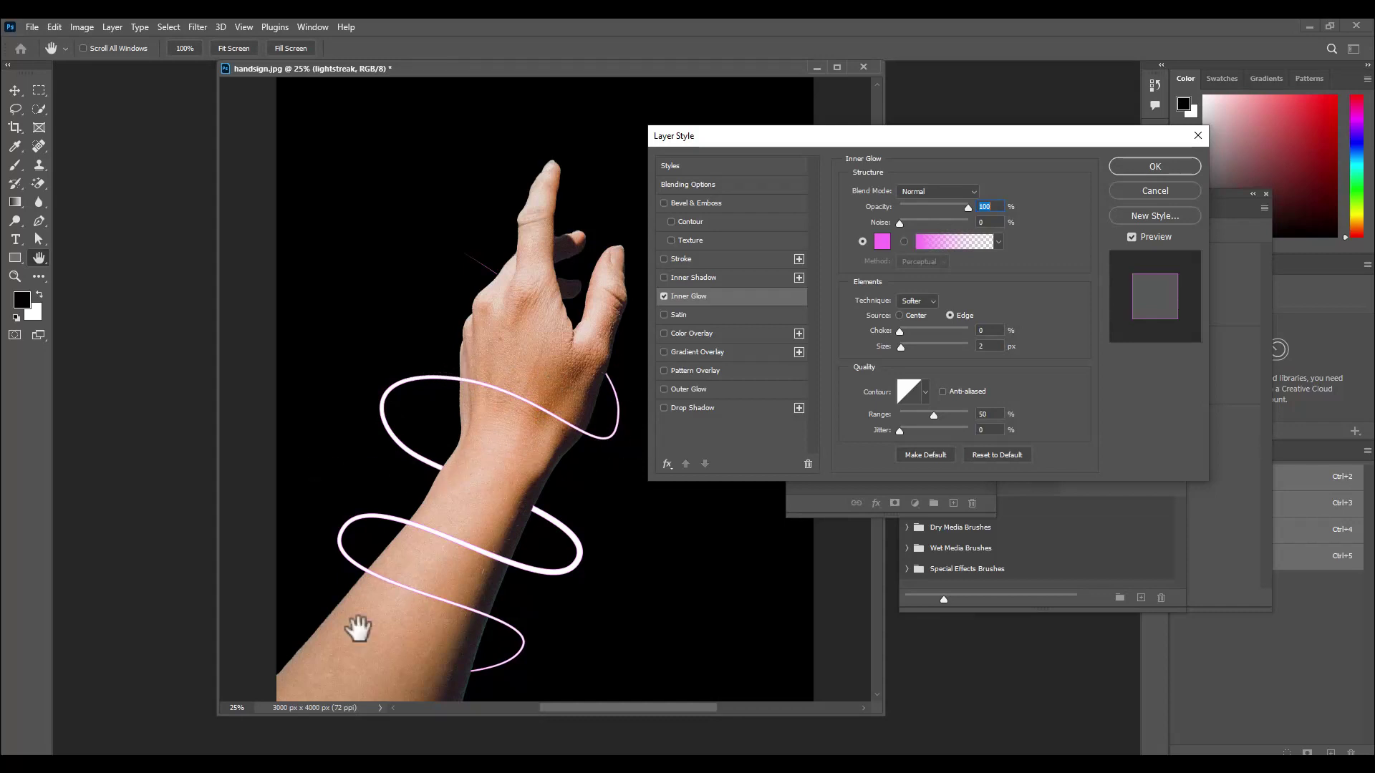
drag(835, 135, 862, 129)
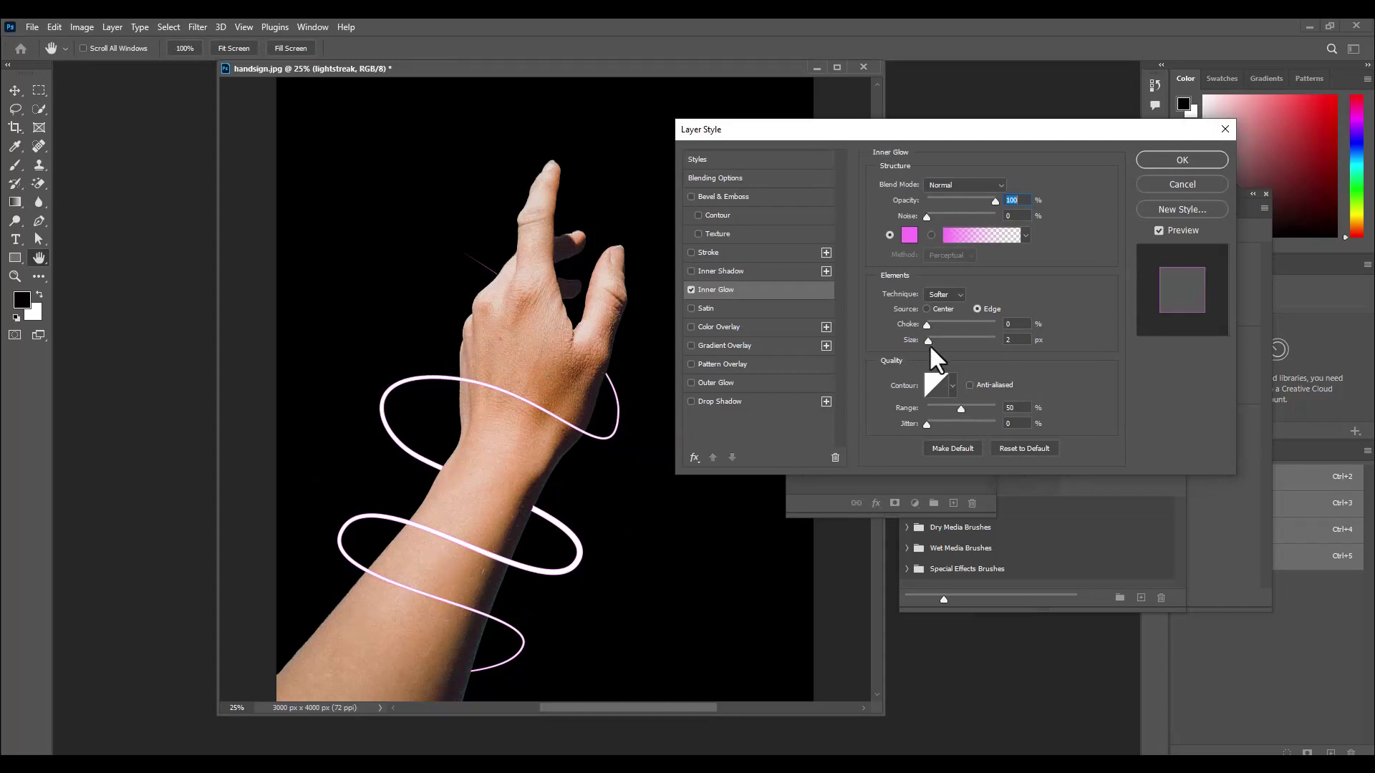
Set the inner glow's size to 16 px and its range to 100%
drag(929, 342, 935, 341)
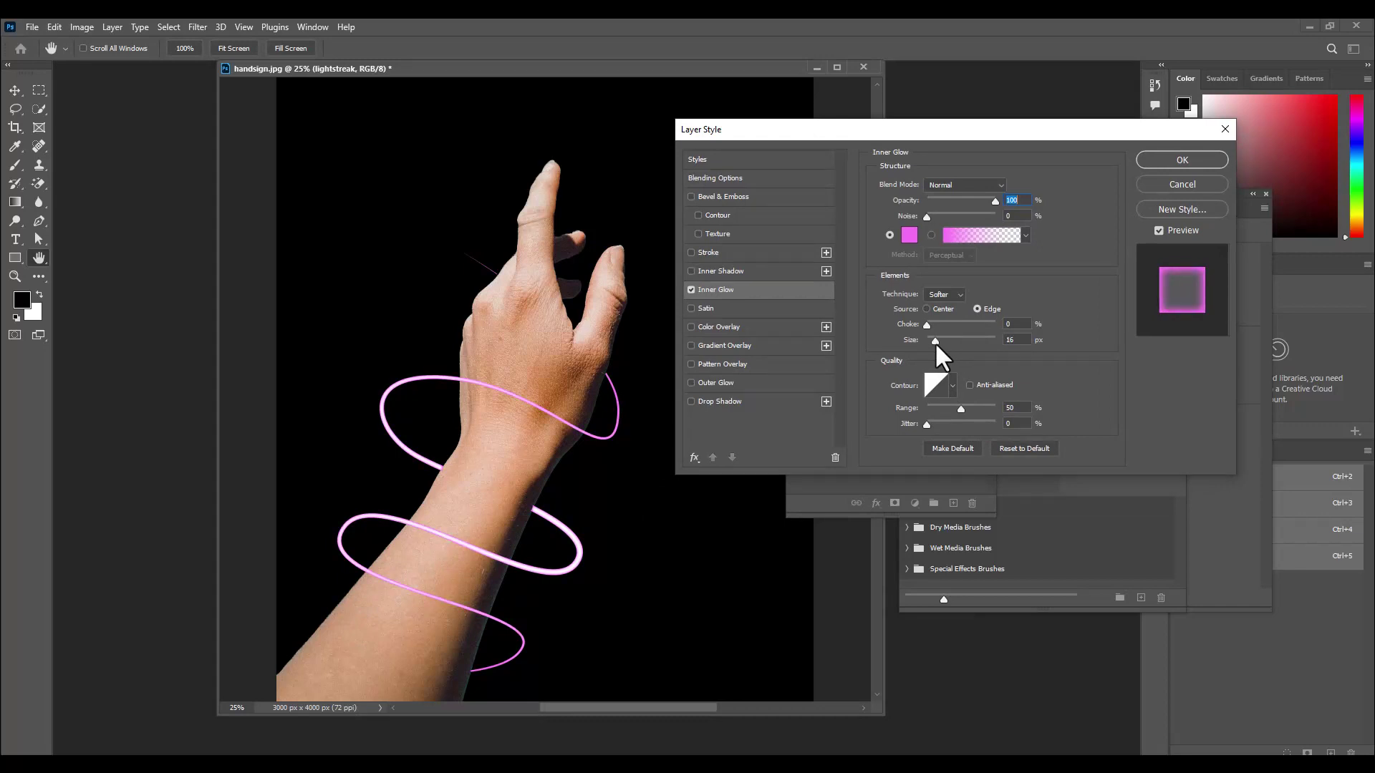
click(935, 342)
drag(961, 409, 1003, 409)
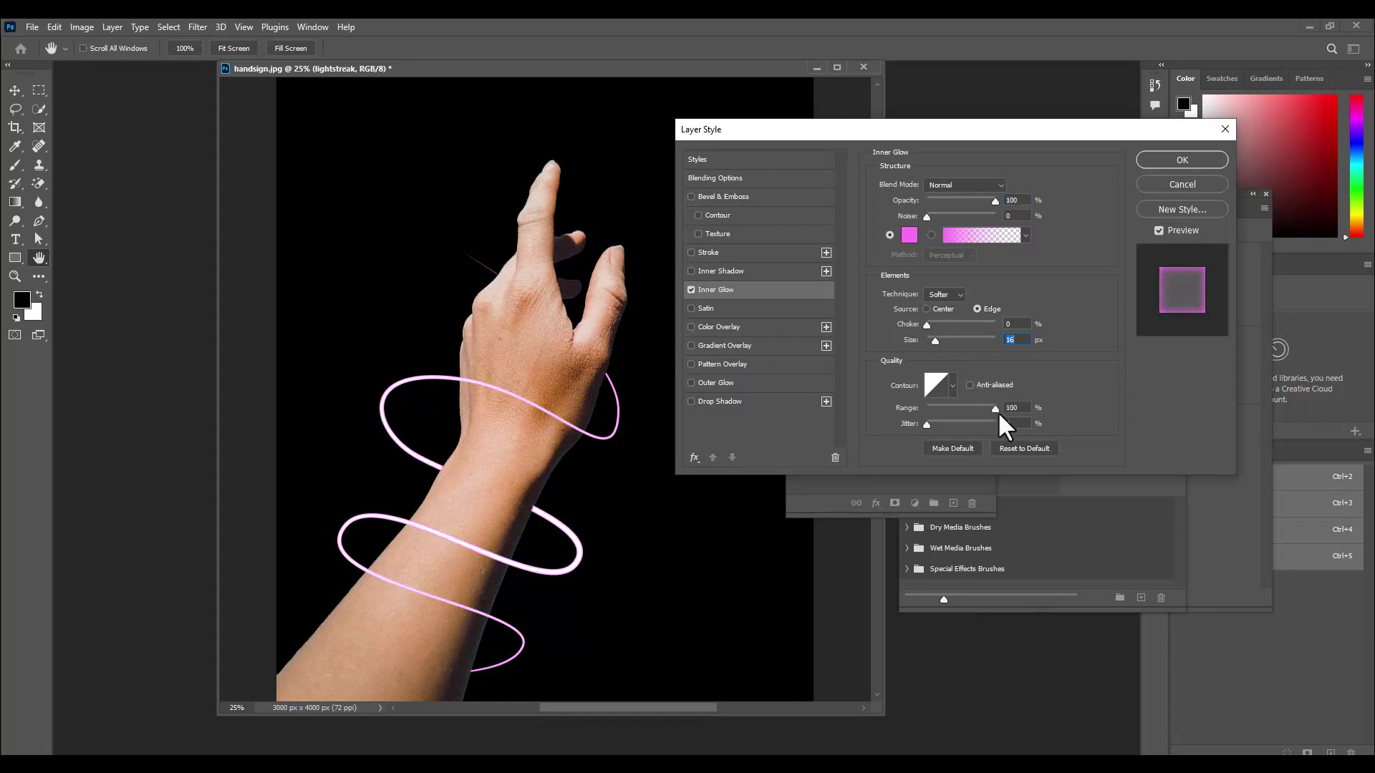
click(1012, 408)
drag(995, 413, 918, 418)
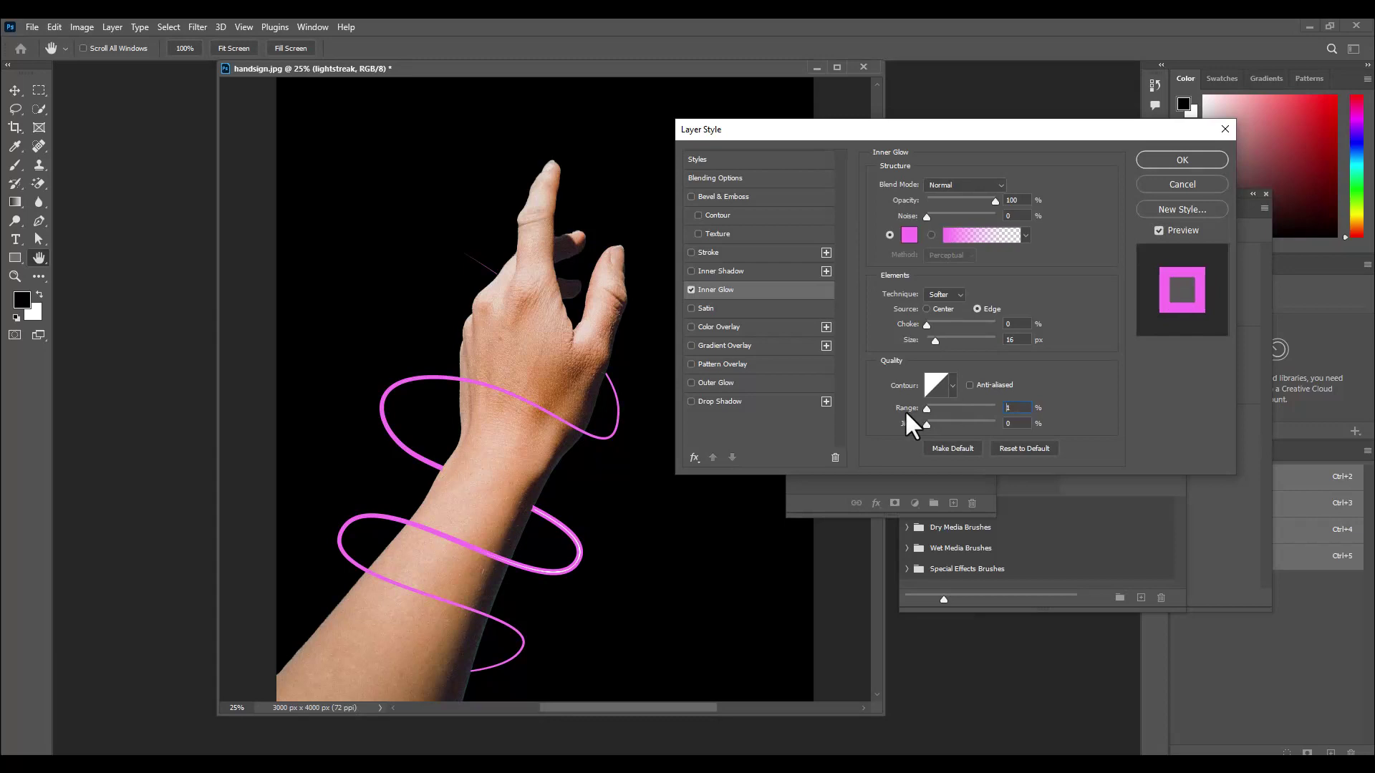
drag(927, 408, 995, 410)
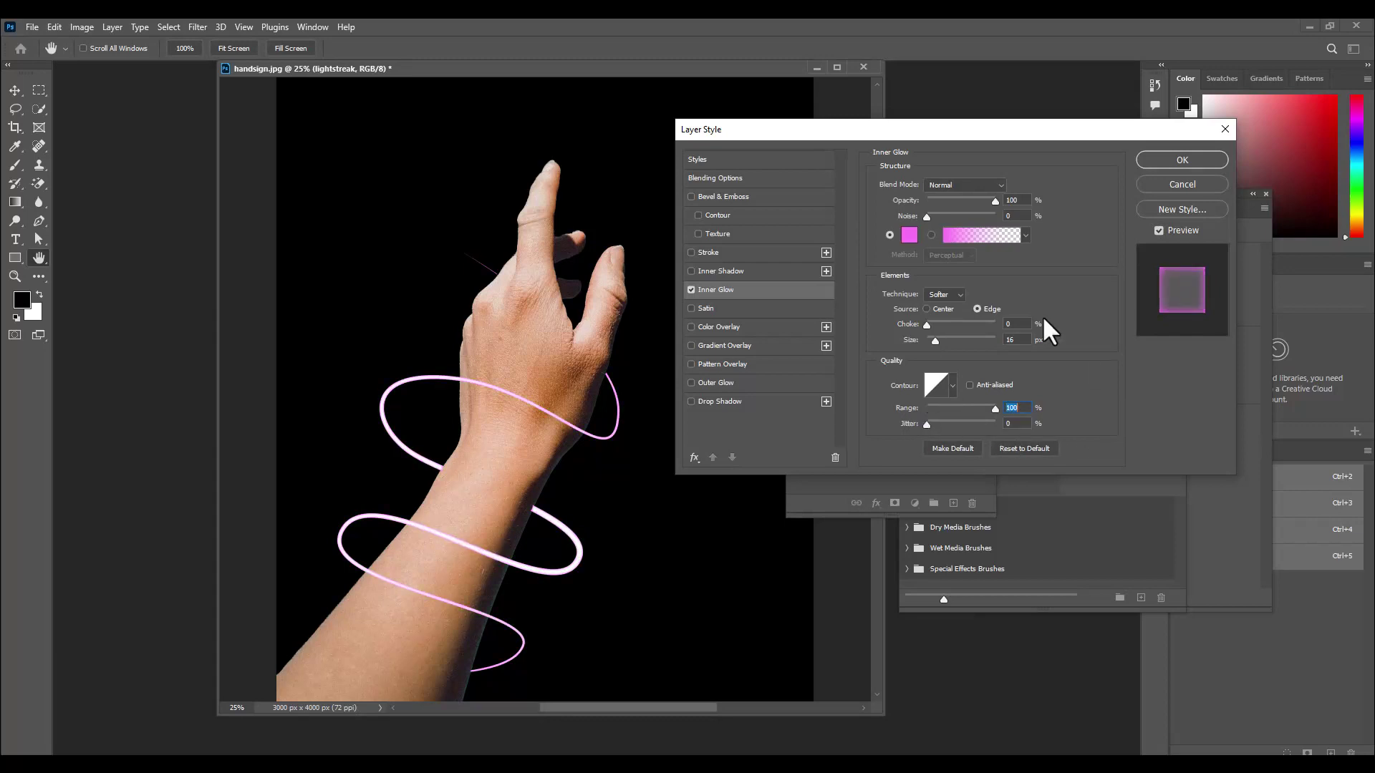
drag(769, 127, 788, 108)
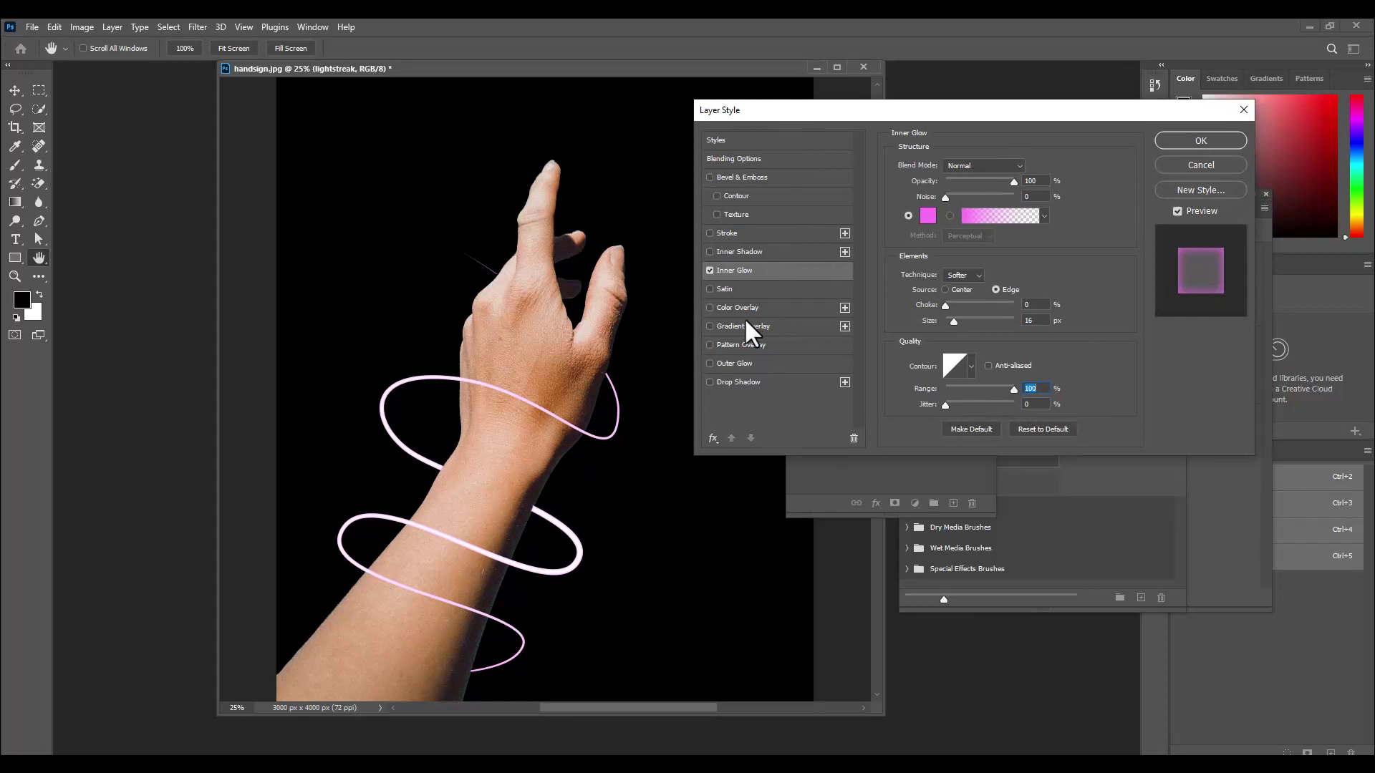
Enable Outer Glow on the lightstreak layer and set the glow colour to the copied pink fa72f5
click(716, 361)
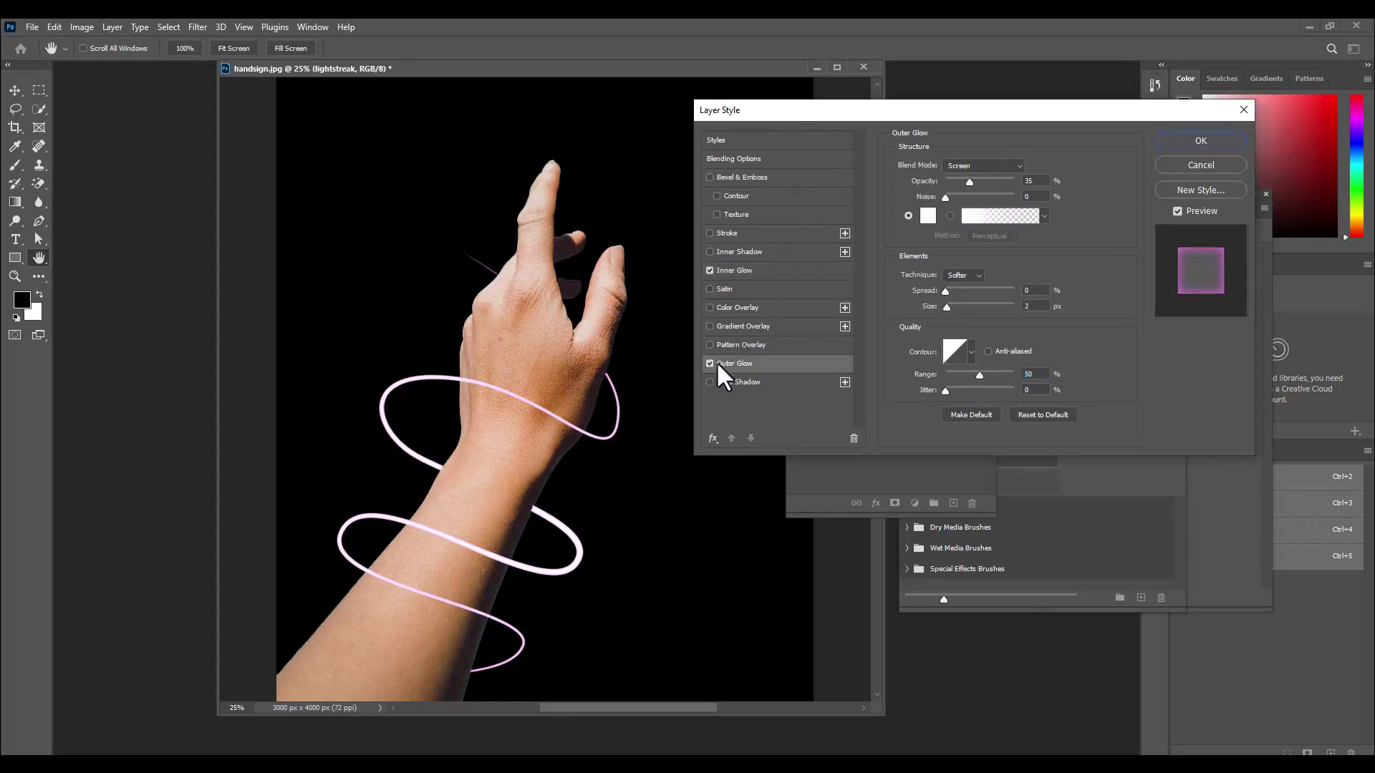
drag(913, 112, 888, 112)
click(903, 216)
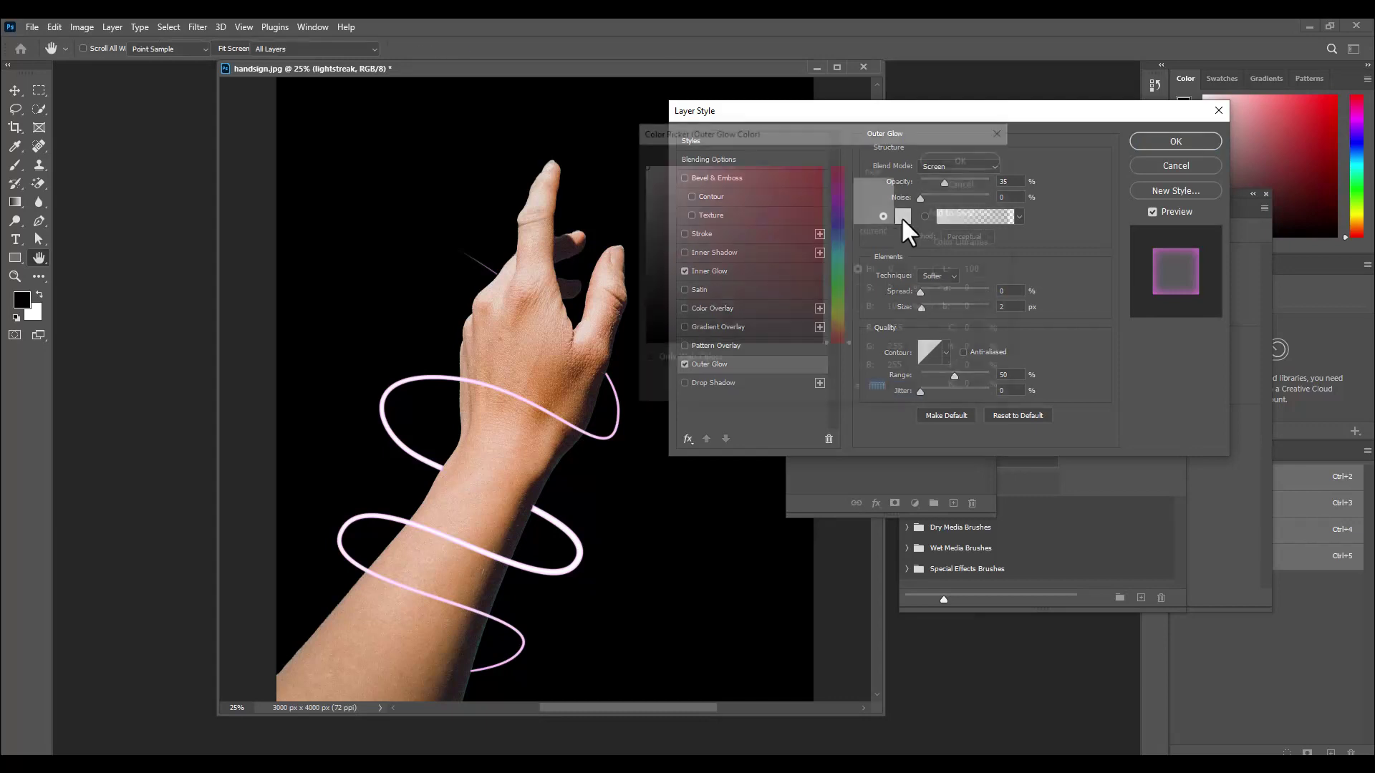
right_click(878, 391)
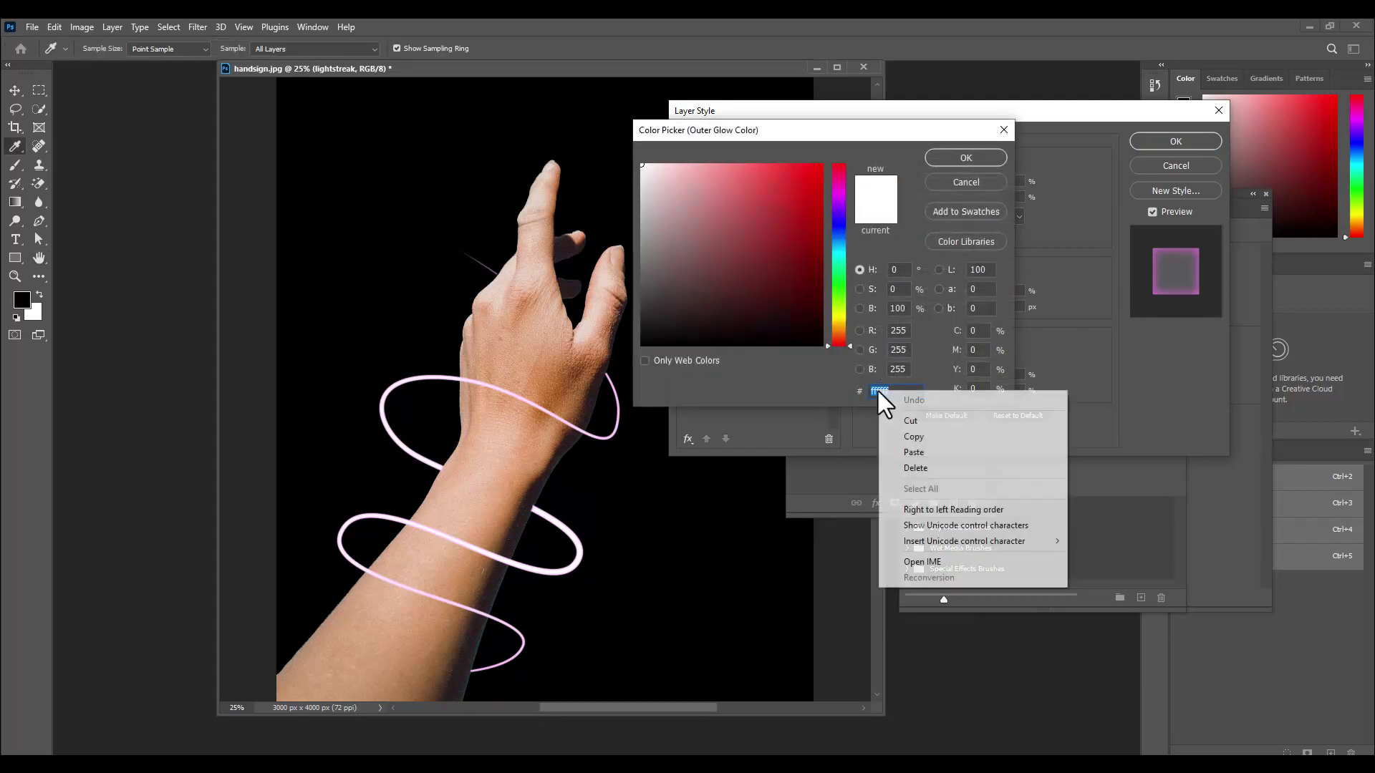
click(919, 452)
drag(749, 128, 804, 128)
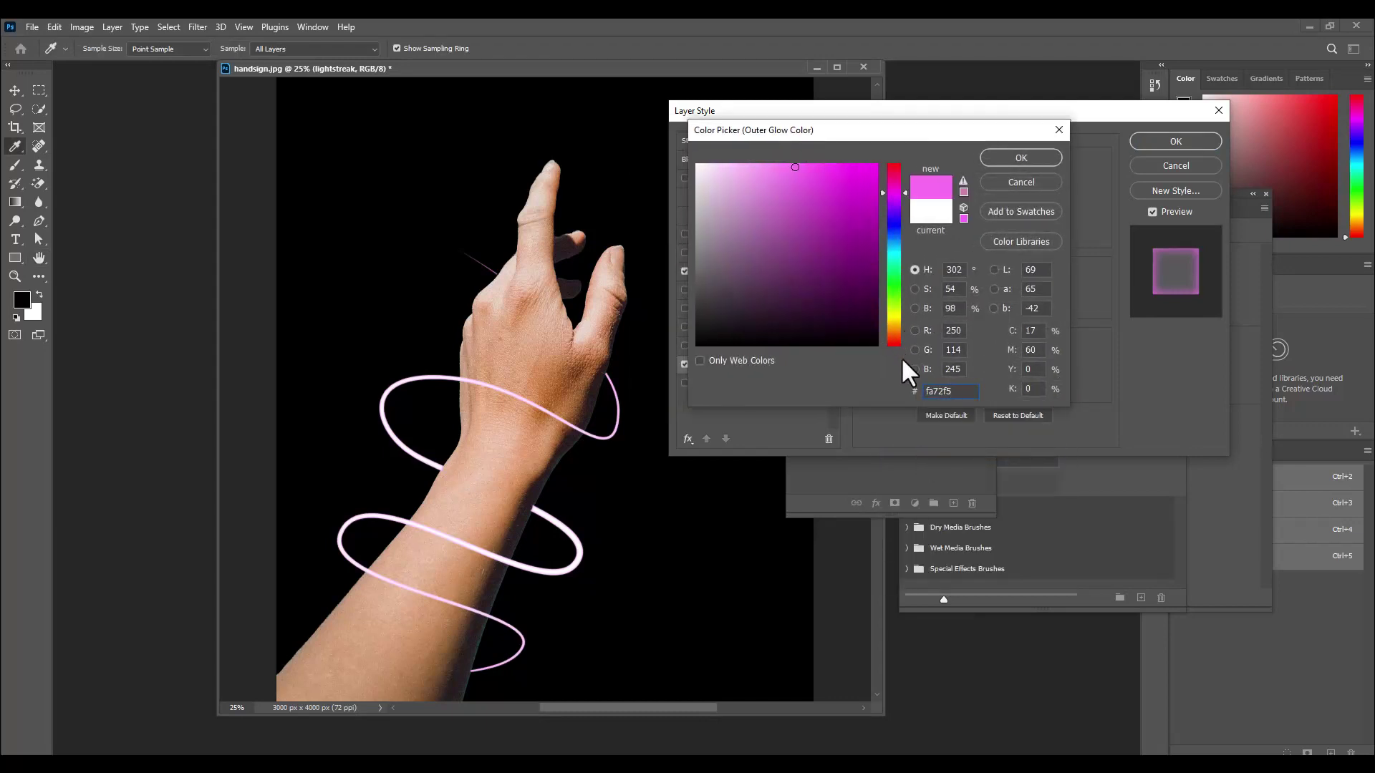
click(1021, 157)
Set the outer glow's blend mode to Normal and its opacity to 100%
click(955, 164)
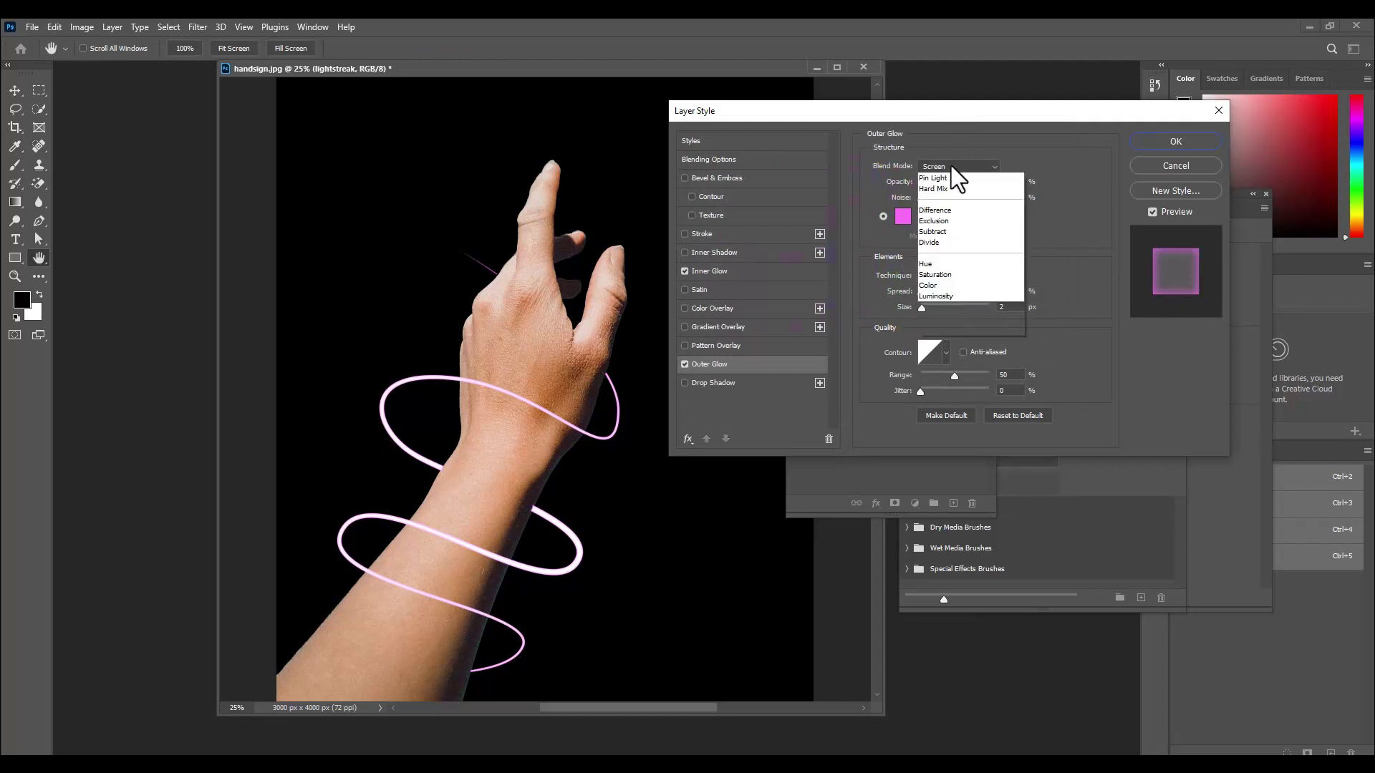
click(940, 177)
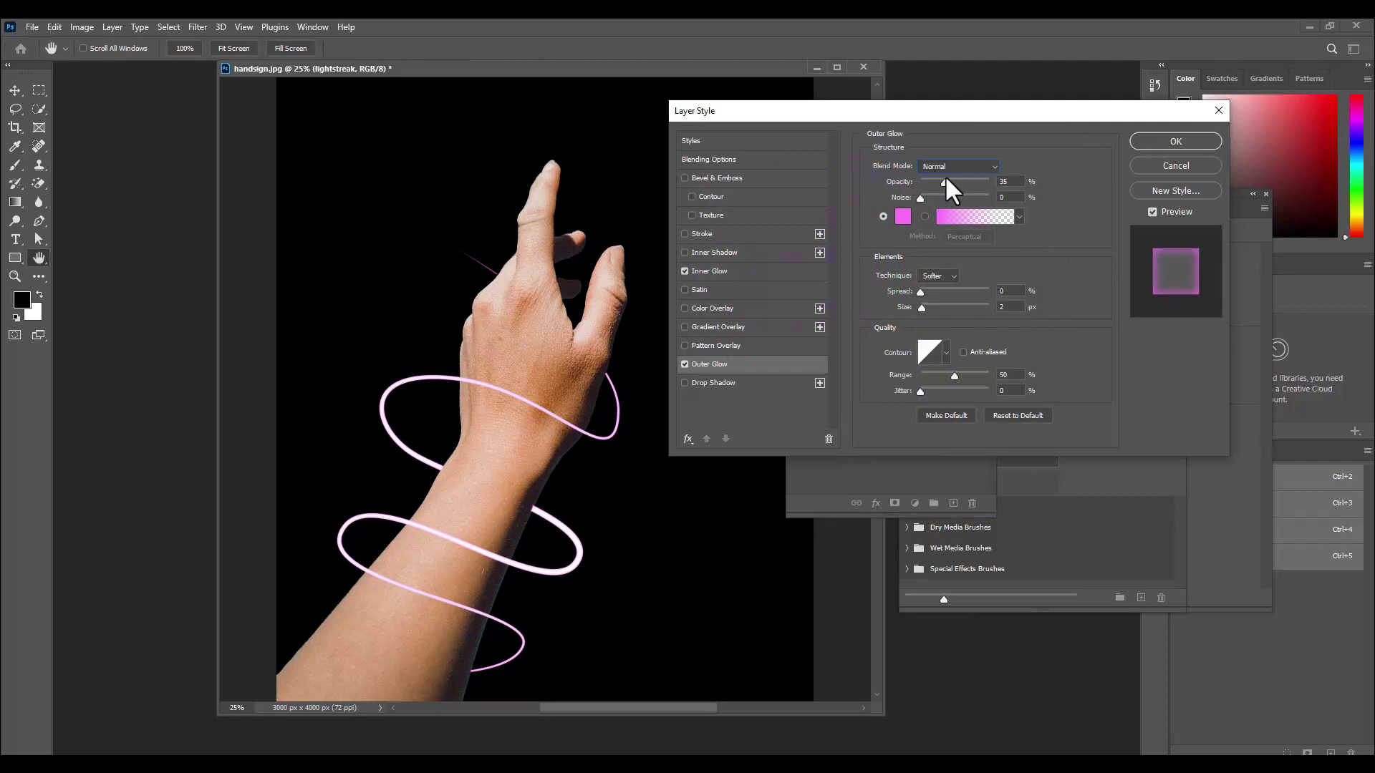
drag(943, 182, 1050, 184)
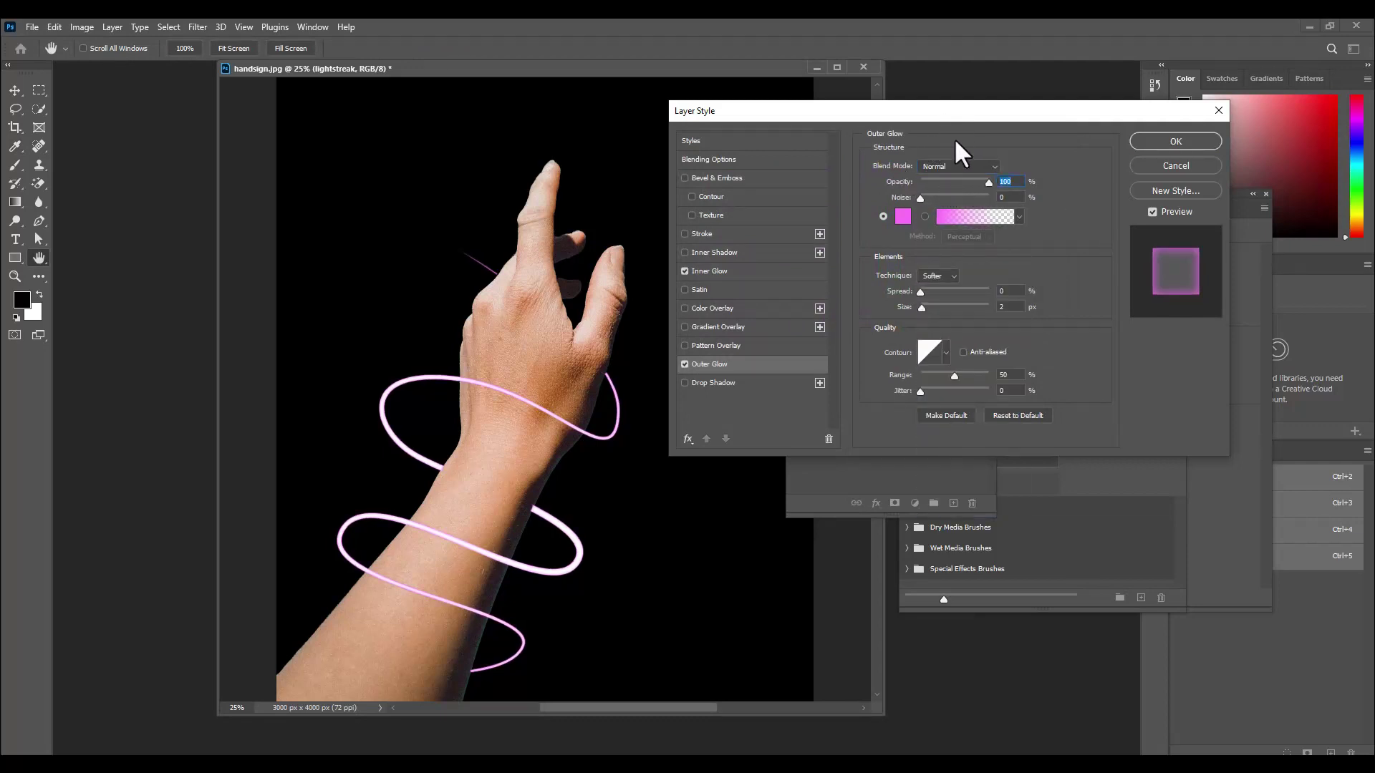
drag(955, 119, 971, 118)
Set the outer glow's size to 35 px and its range to 100%
drag(938, 307, 949, 308)
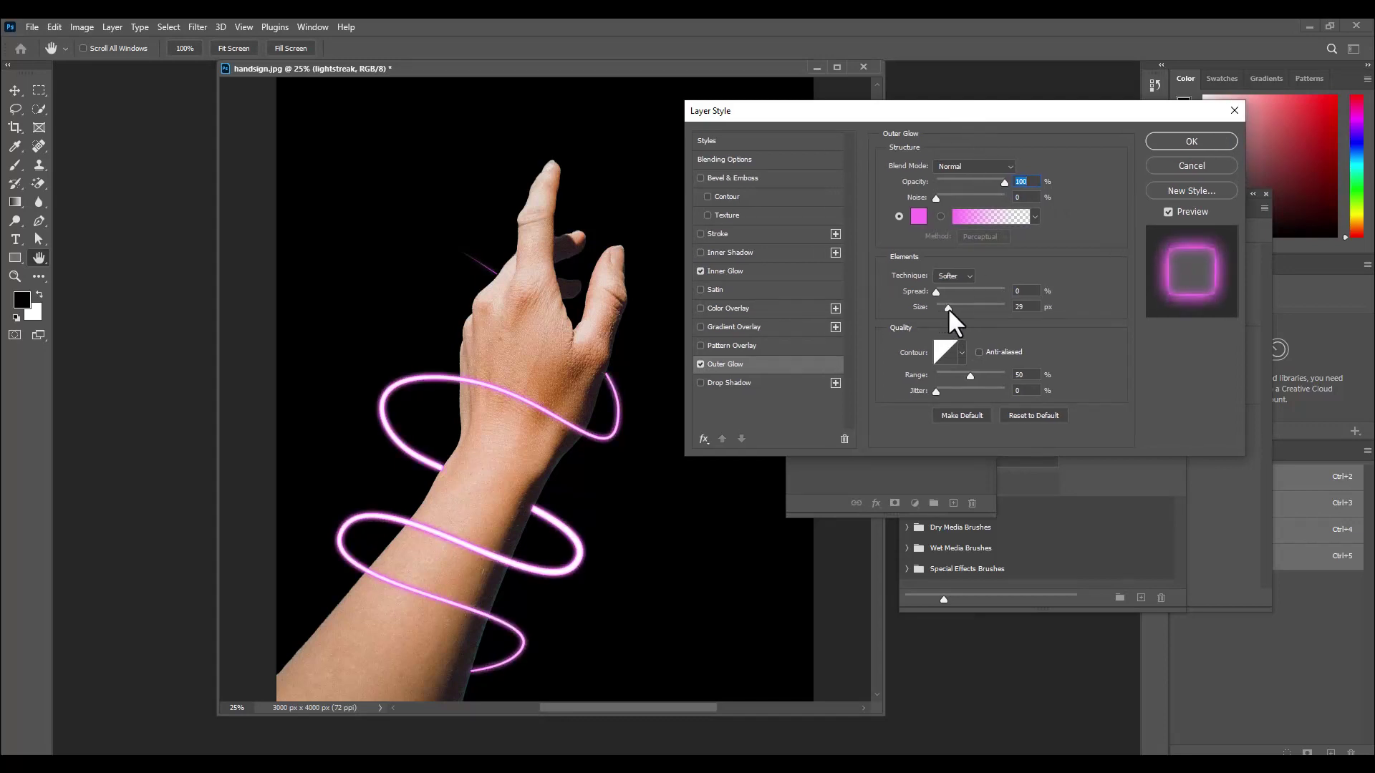
click(950, 308)
drag(971, 377, 1004, 377)
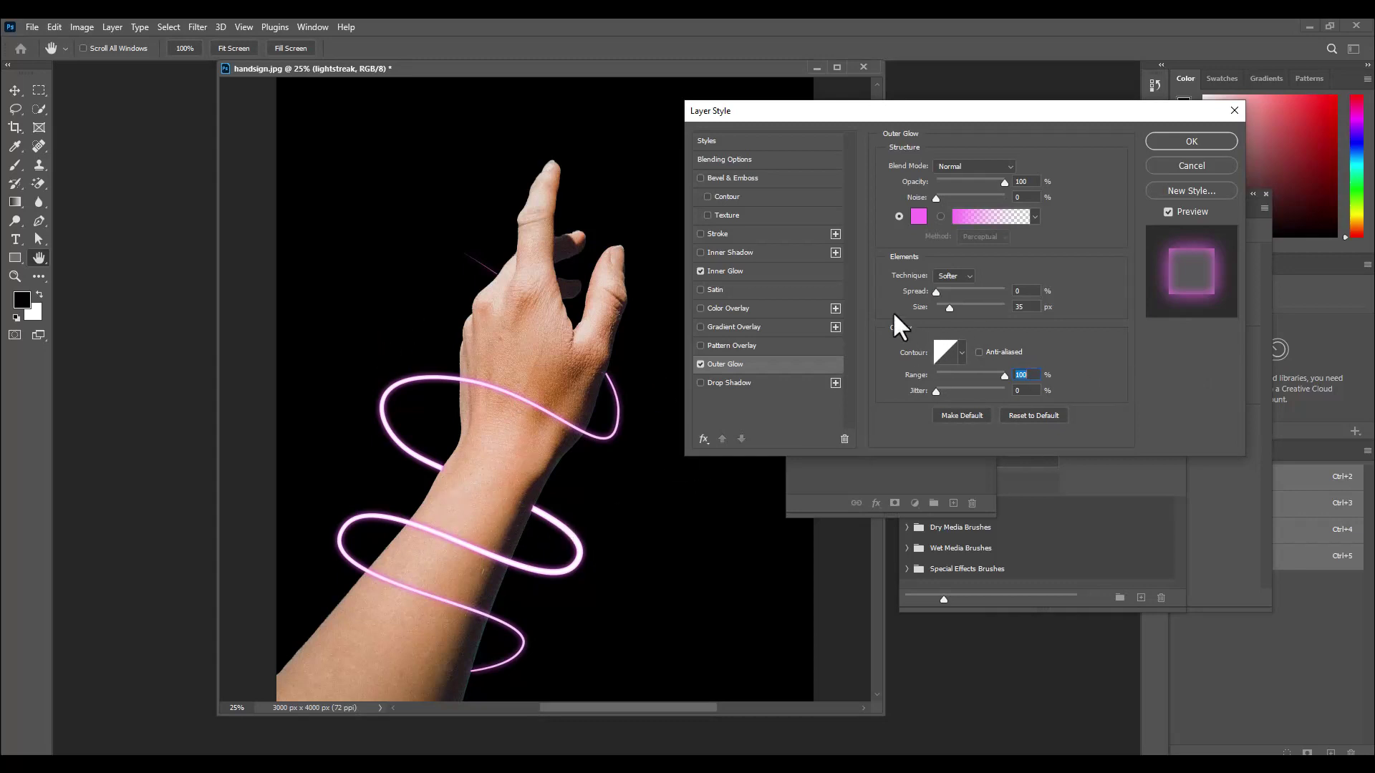
drag(893, 108, 885, 112)
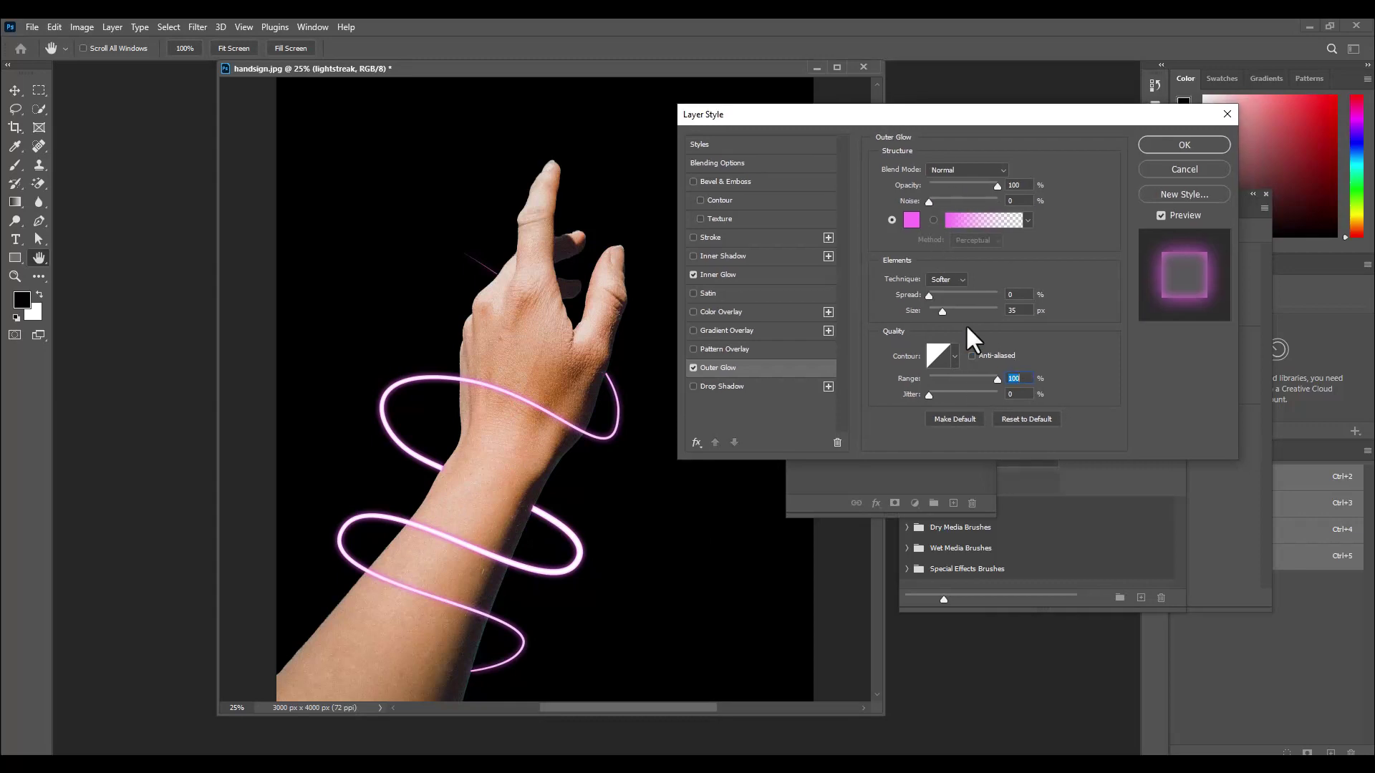
drag(789, 112, 818, 112)
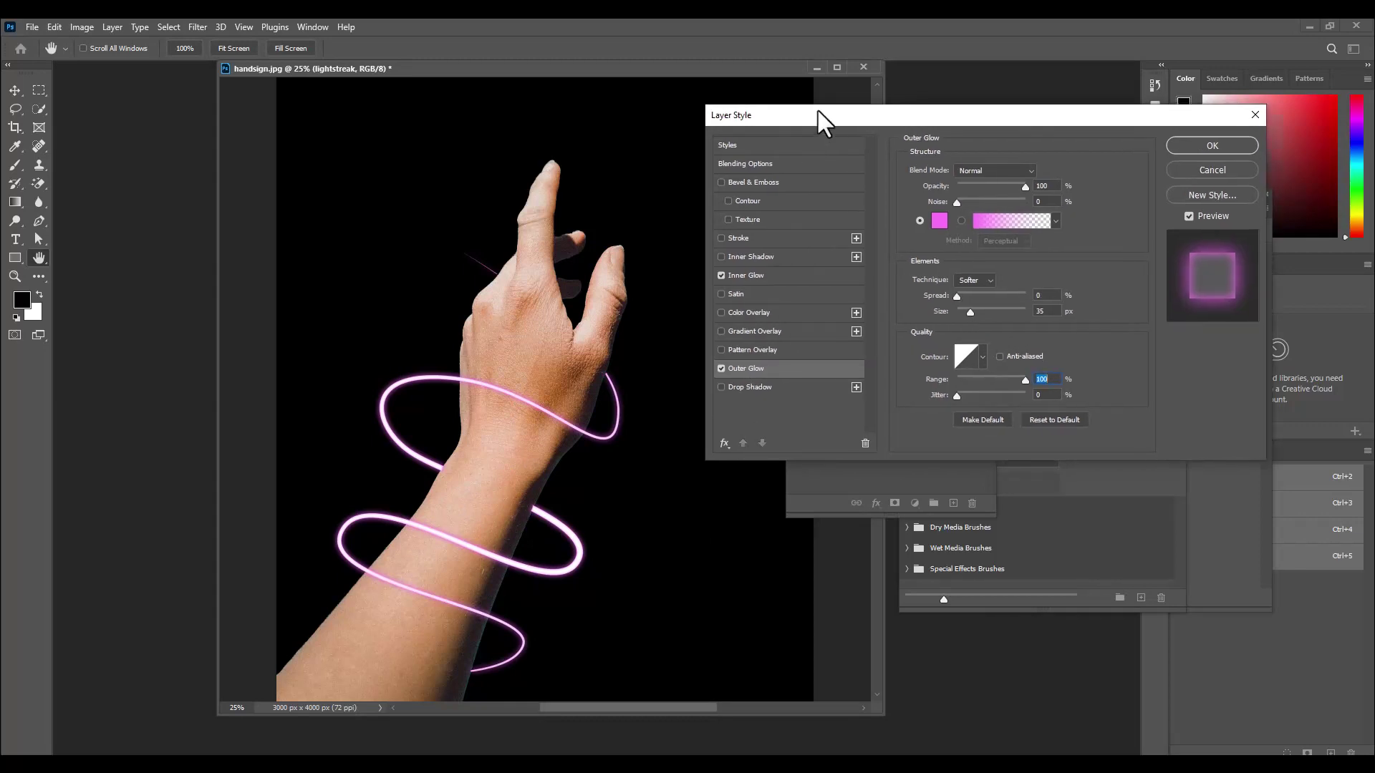
Enable Drop Shadow on the lightstreak layer with Linear Dodge (Add) blend mode and 100% opacity
click(751, 387)
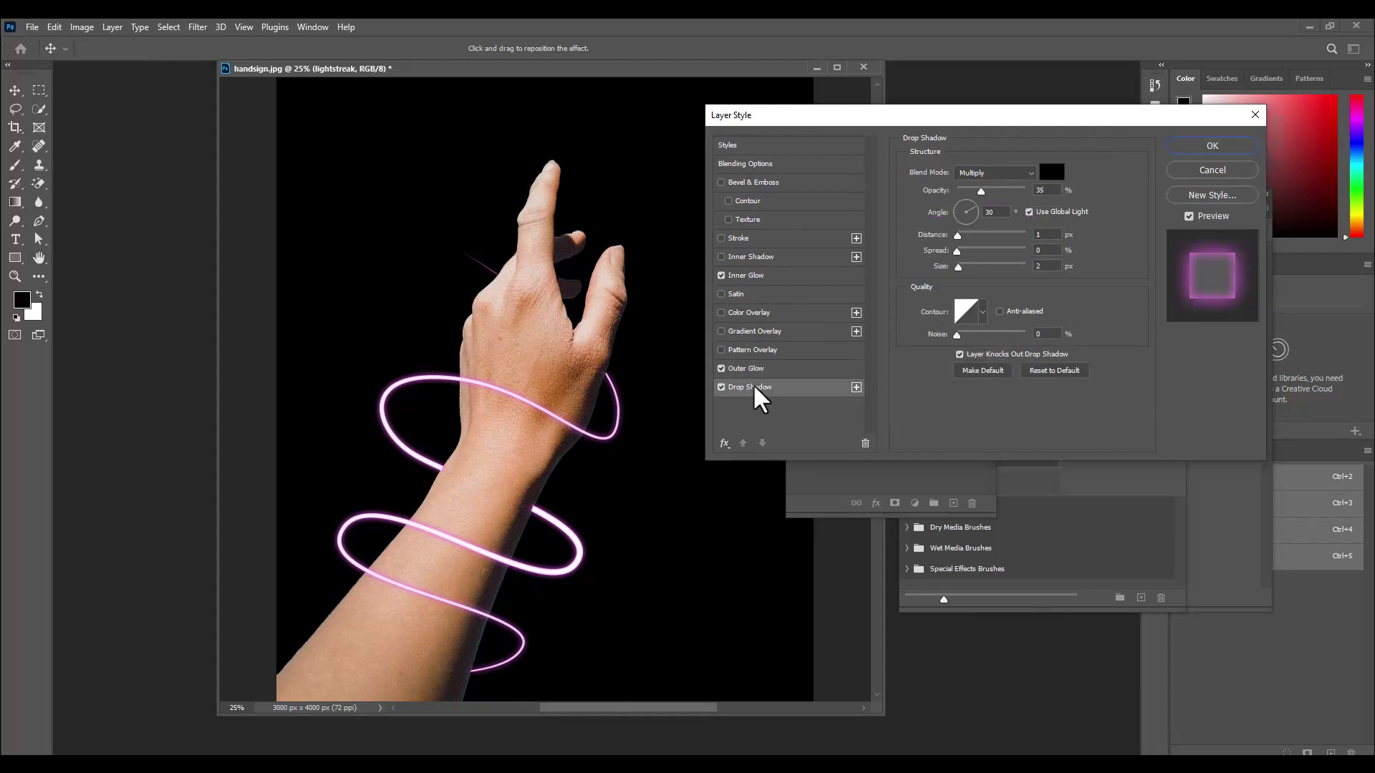
drag(920, 106, 904, 114)
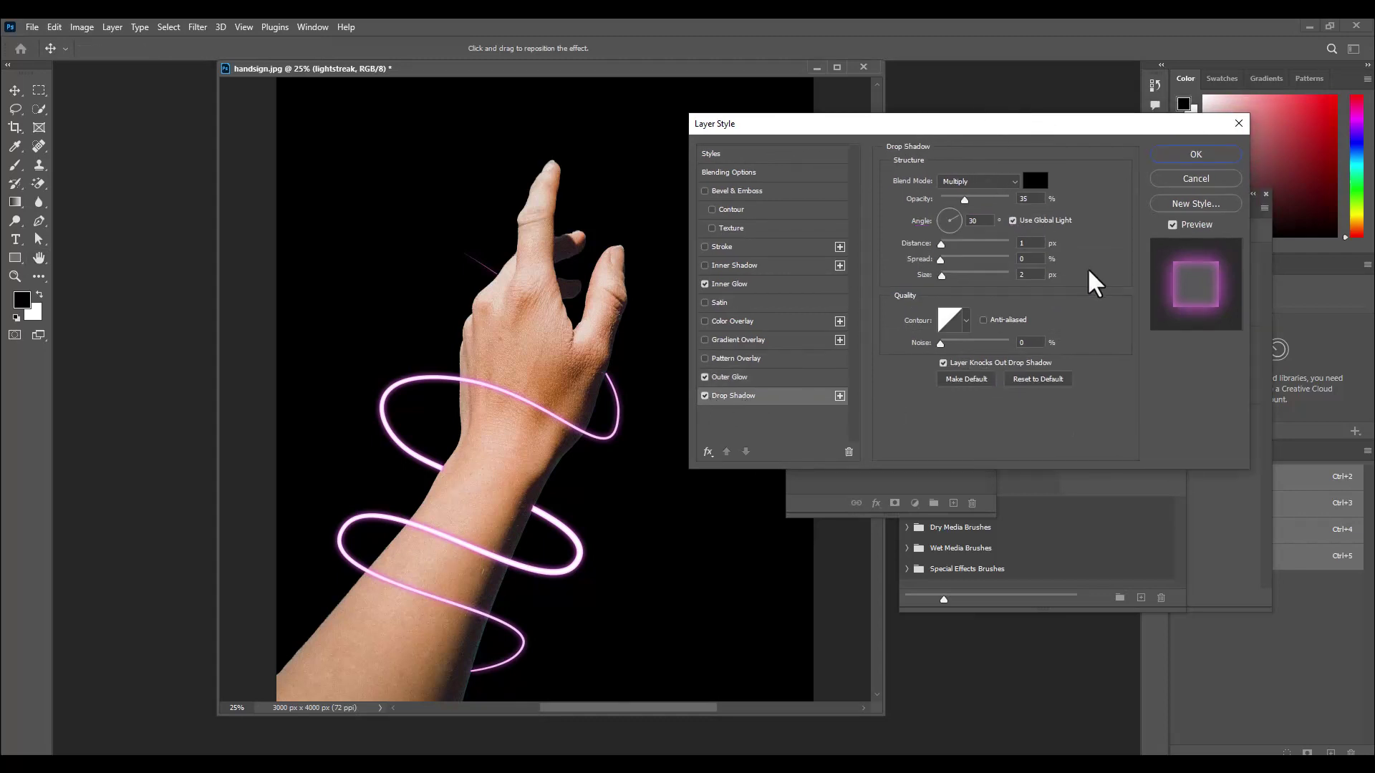
click(973, 184)
click(971, 321)
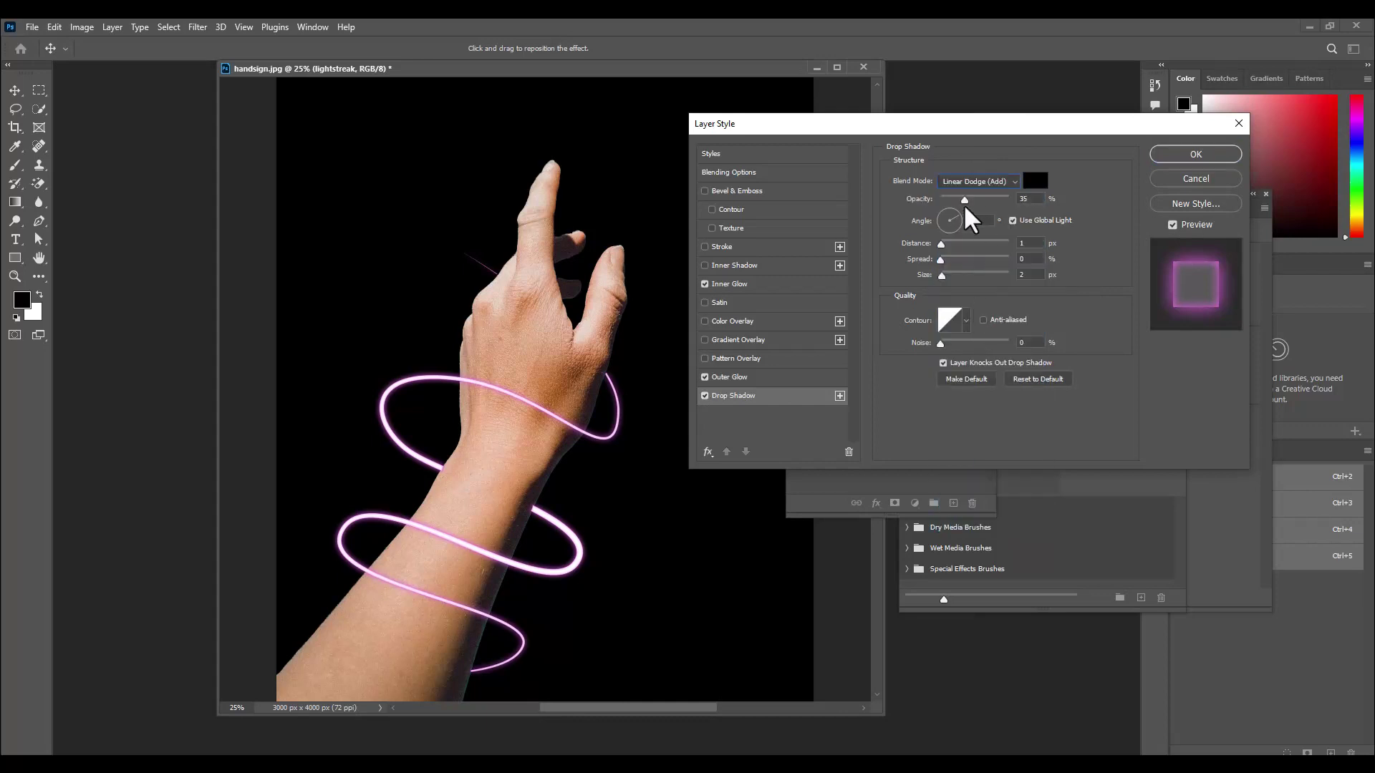
drag(964, 199, 1043, 209)
drag(972, 127, 961, 133)
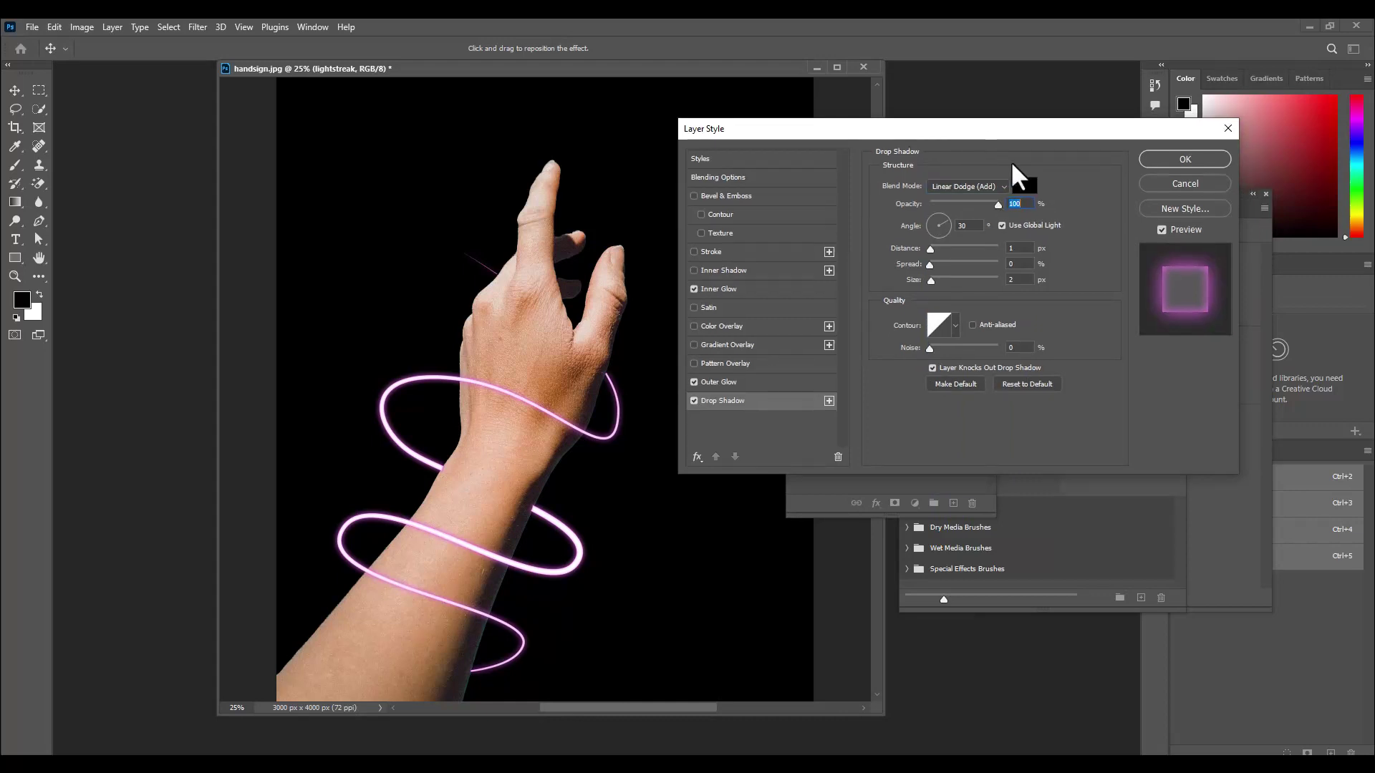
Set the drop shadow's colour to the copied pink fa72f5
click(1032, 187)
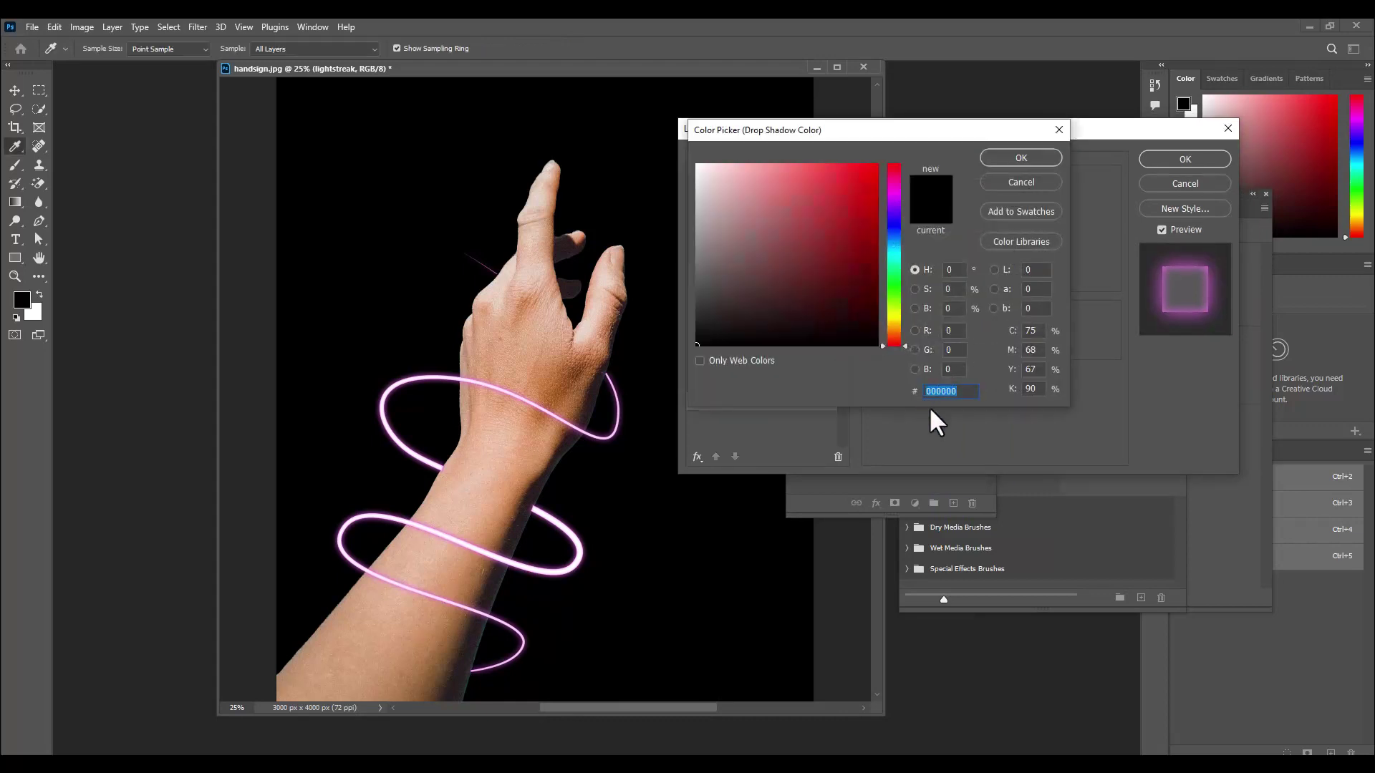
right_click(944, 391)
click(970, 449)
click(1006, 159)
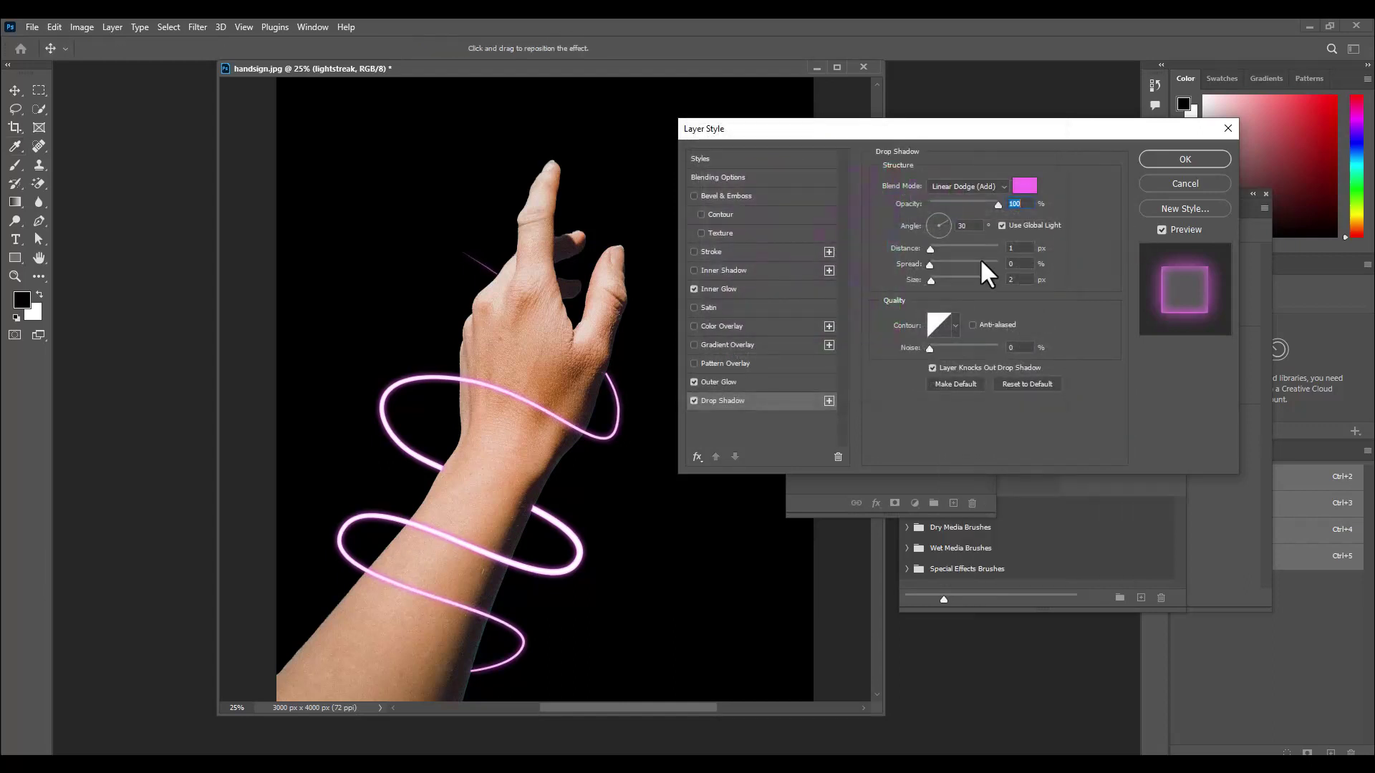
Set the drop shadow's size to about 213 px and apply the layer style
drag(890, 136, 911, 132)
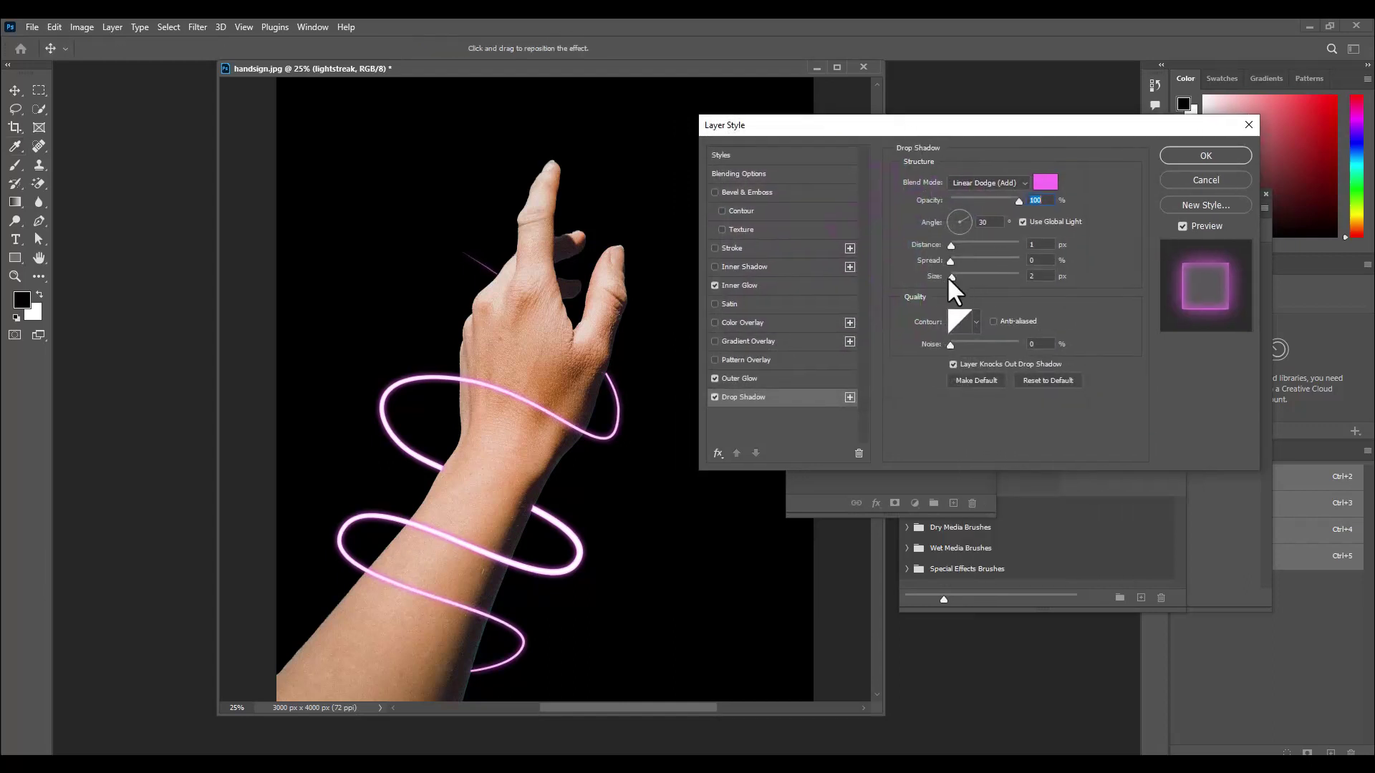
drag(952, 278, 1004, 280)
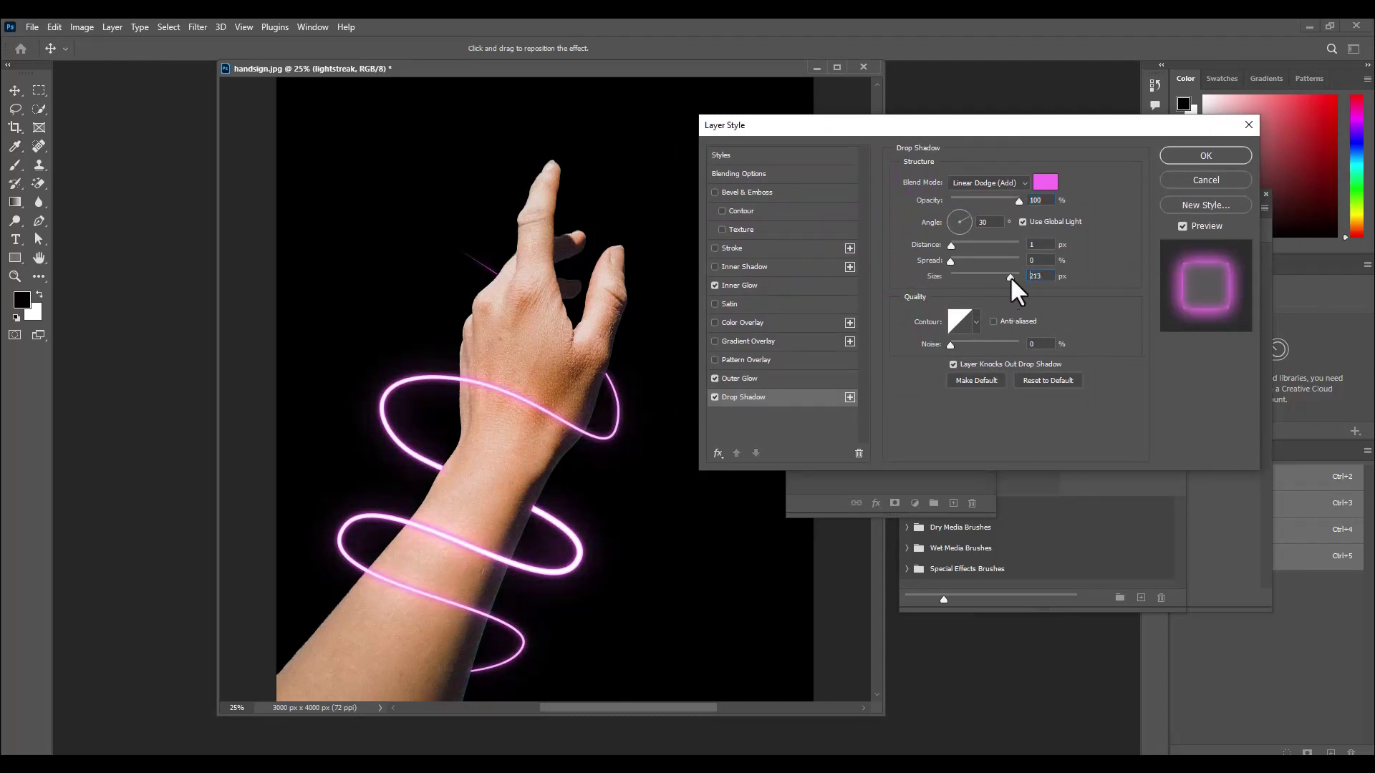
click(1184, 154)
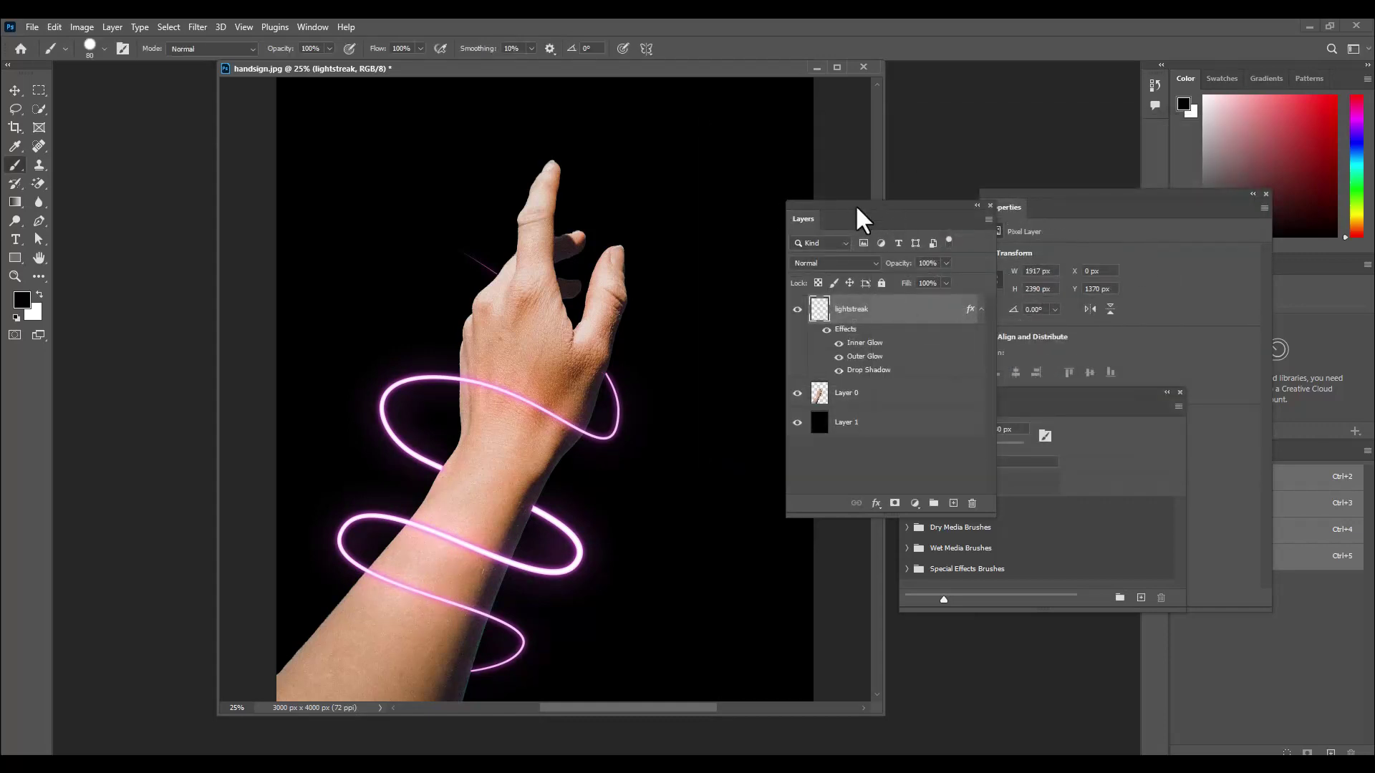
Add a new empty layer above the lightstreak layer
drag(864, 219, 905, 207)
click(996, 493)
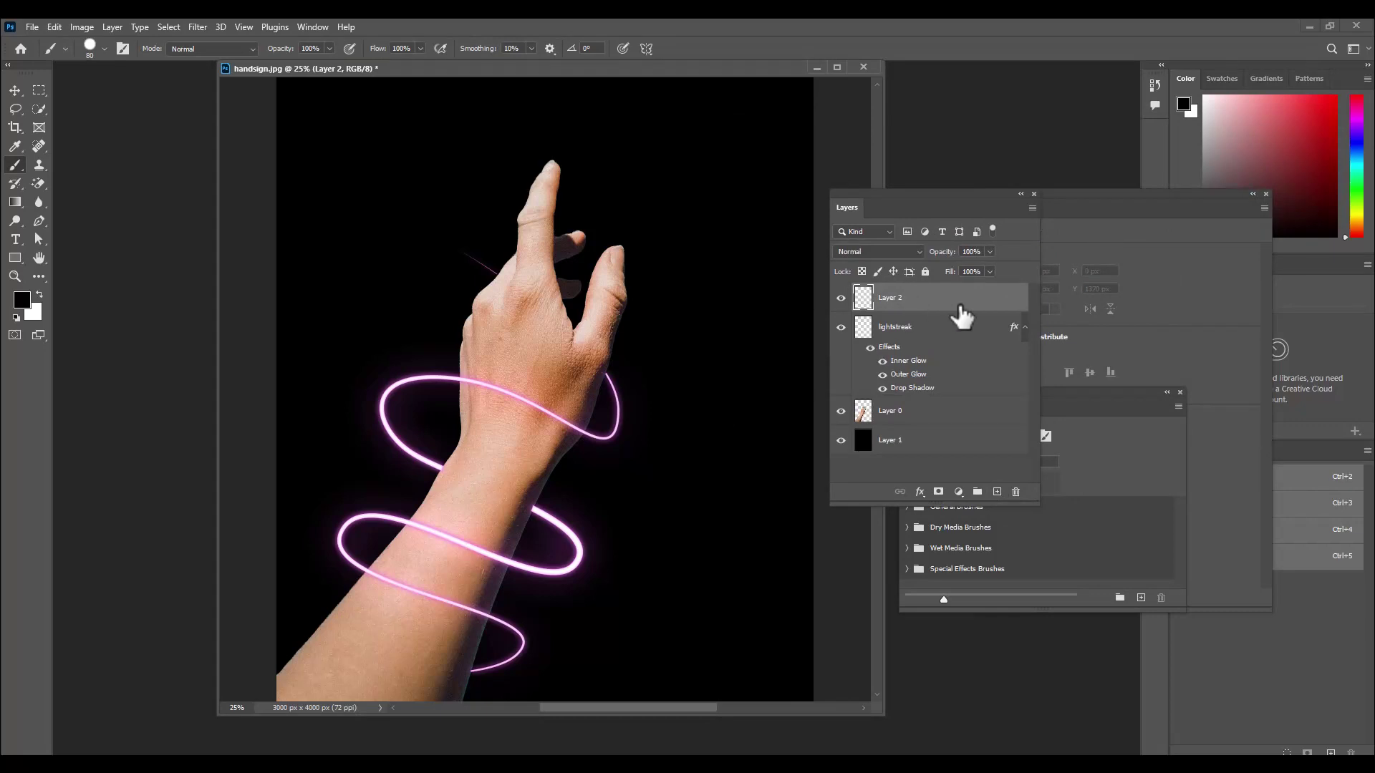
drag(913, 196, 950, 192)
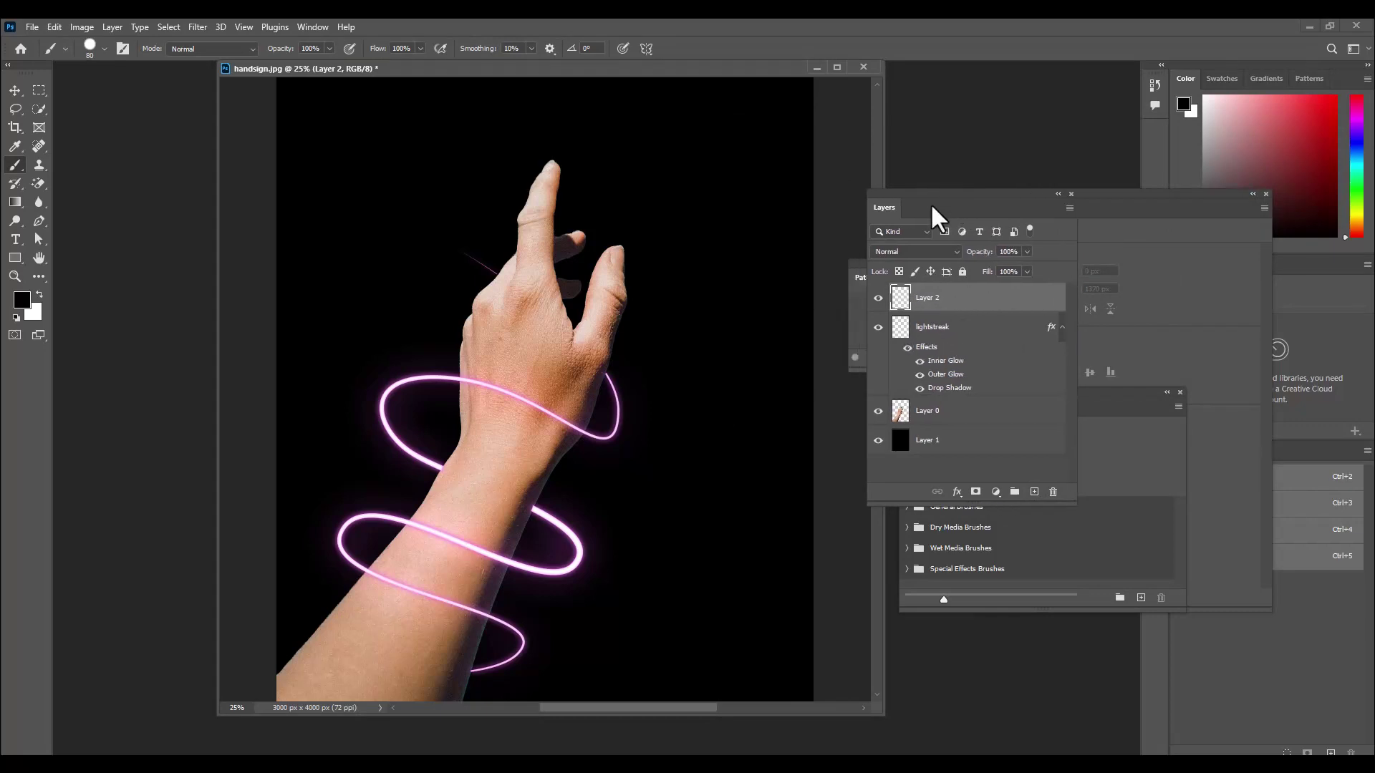
Set the foreground colour to the copied pink fa72f5
click(22, 300)
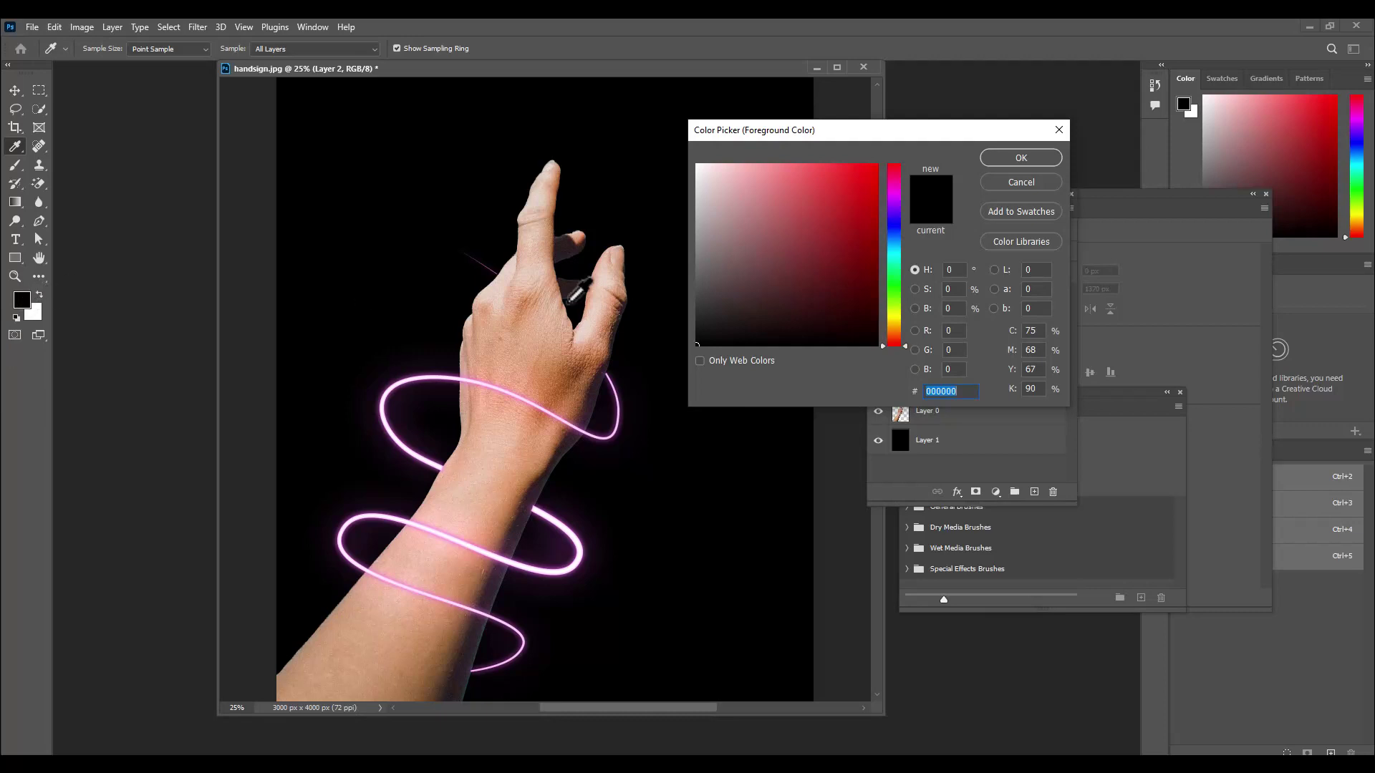
right_click(941, 391)
click(969, 454)
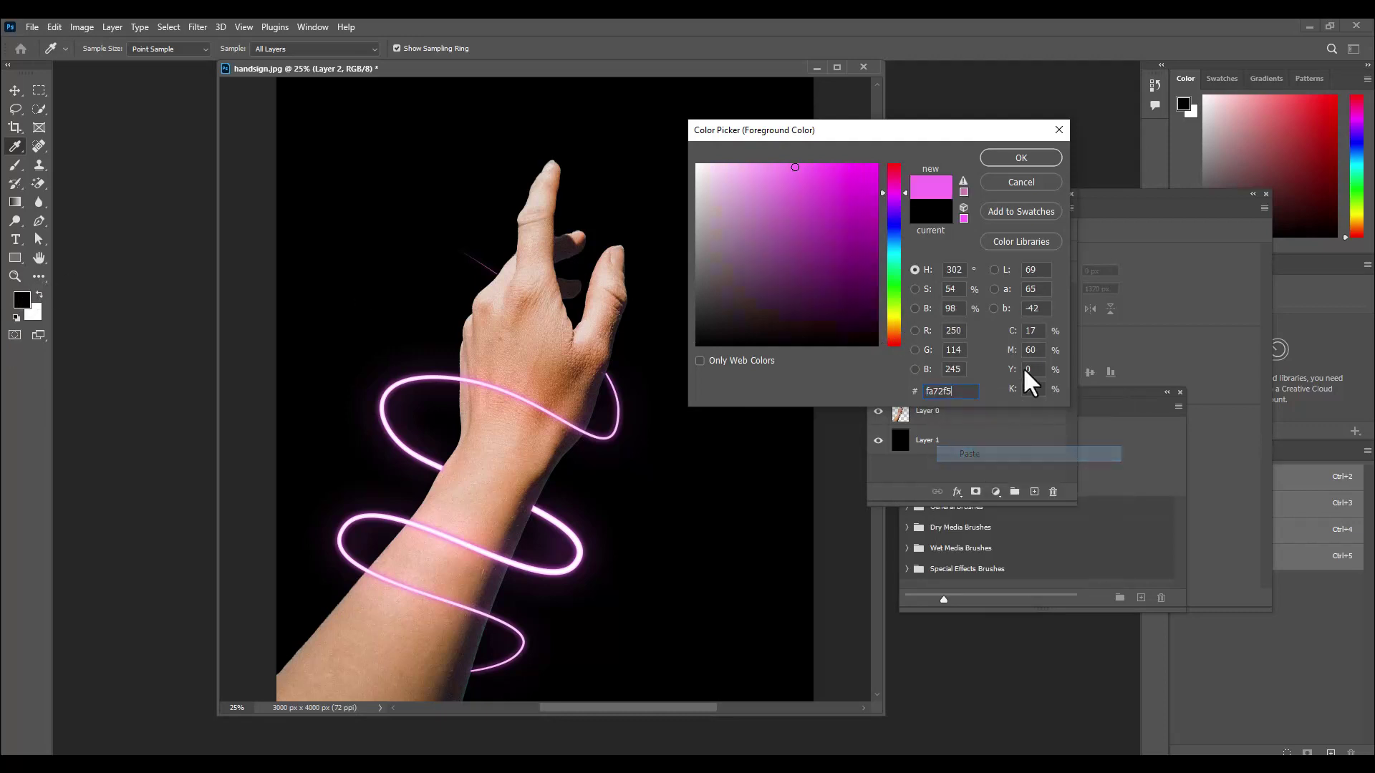
click(1042, 162)
Set up the Brush tool with a soft round tip and 26% flow
key(b)
drag(373, 81, 381, 112)
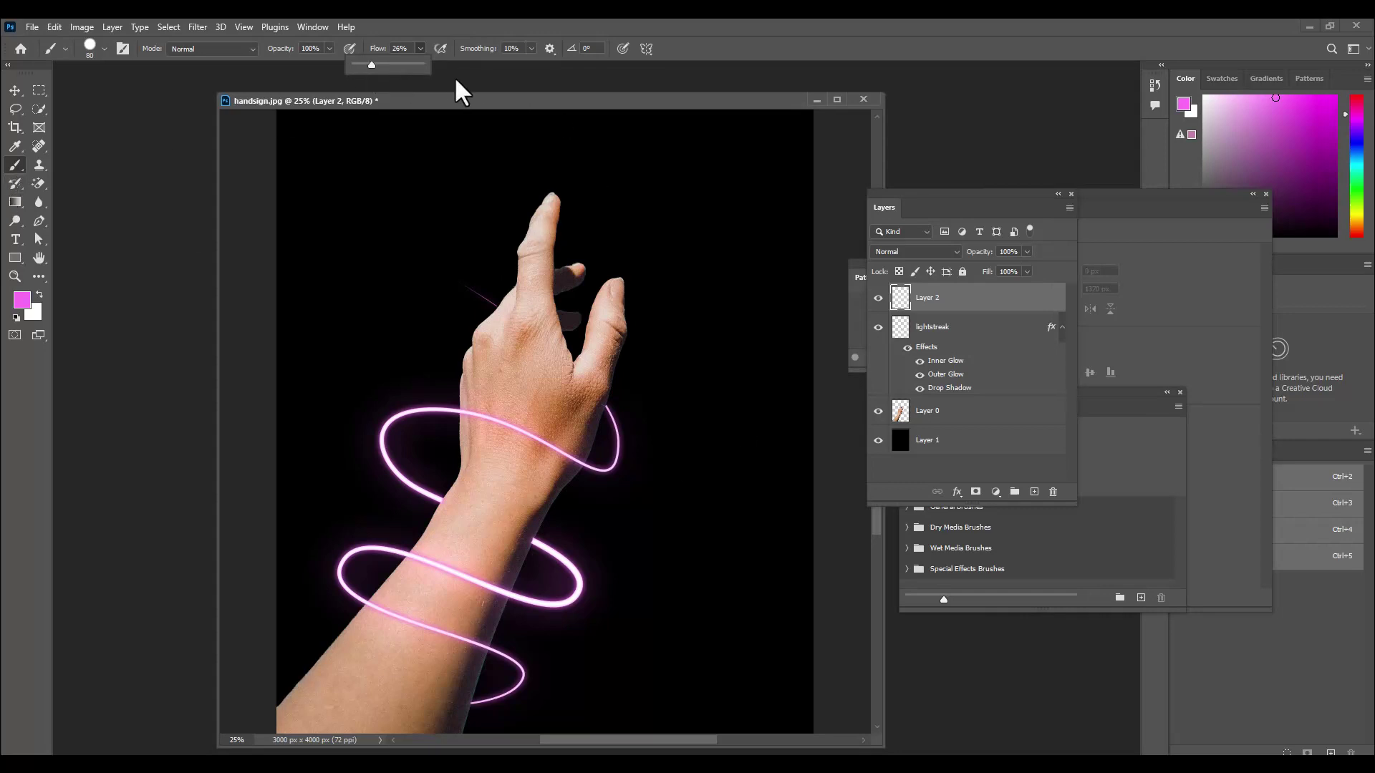
click(98, 50)
click(84, 230)
drag(472, 101, 462, 105)
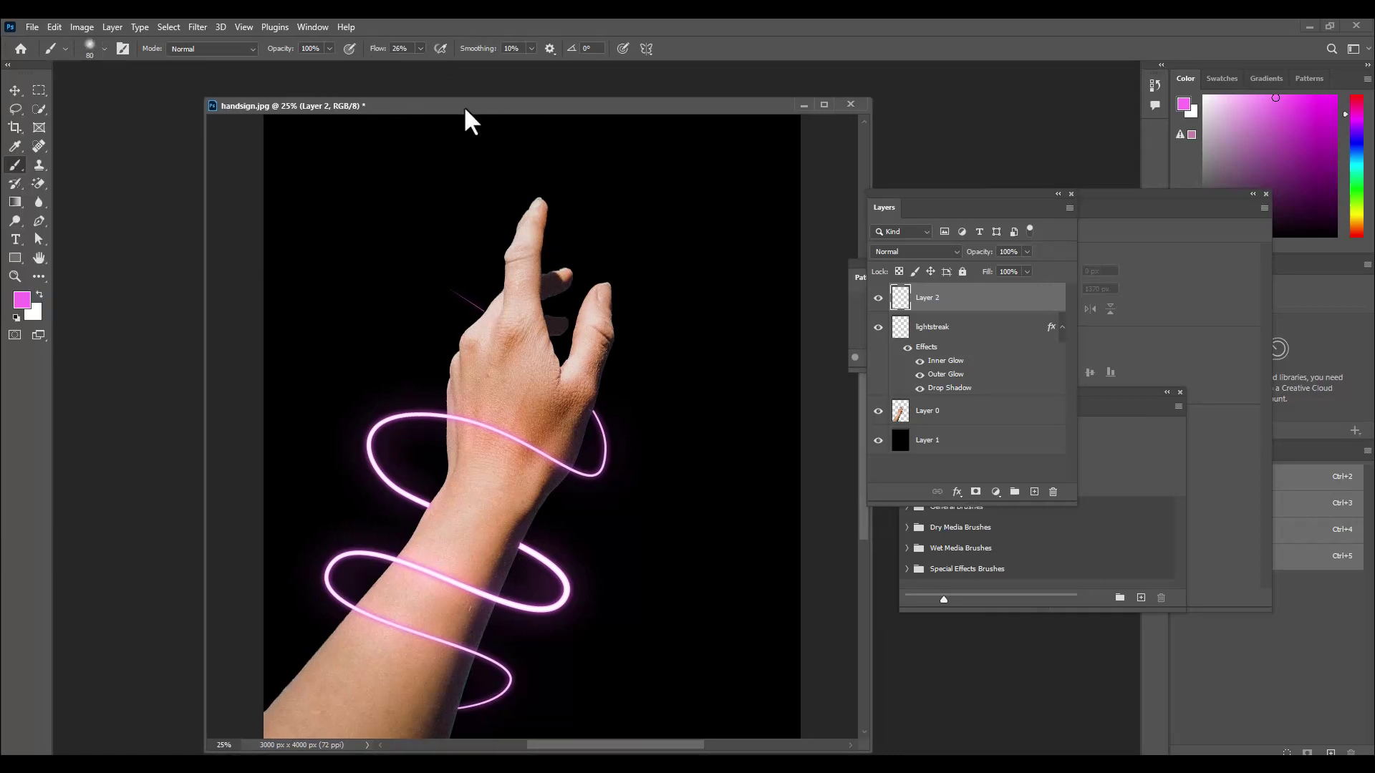
Set the new empty layer's blend mode to Linear Dodge (Add)
drag(657, 106, 626, 104)
click(944, 250)
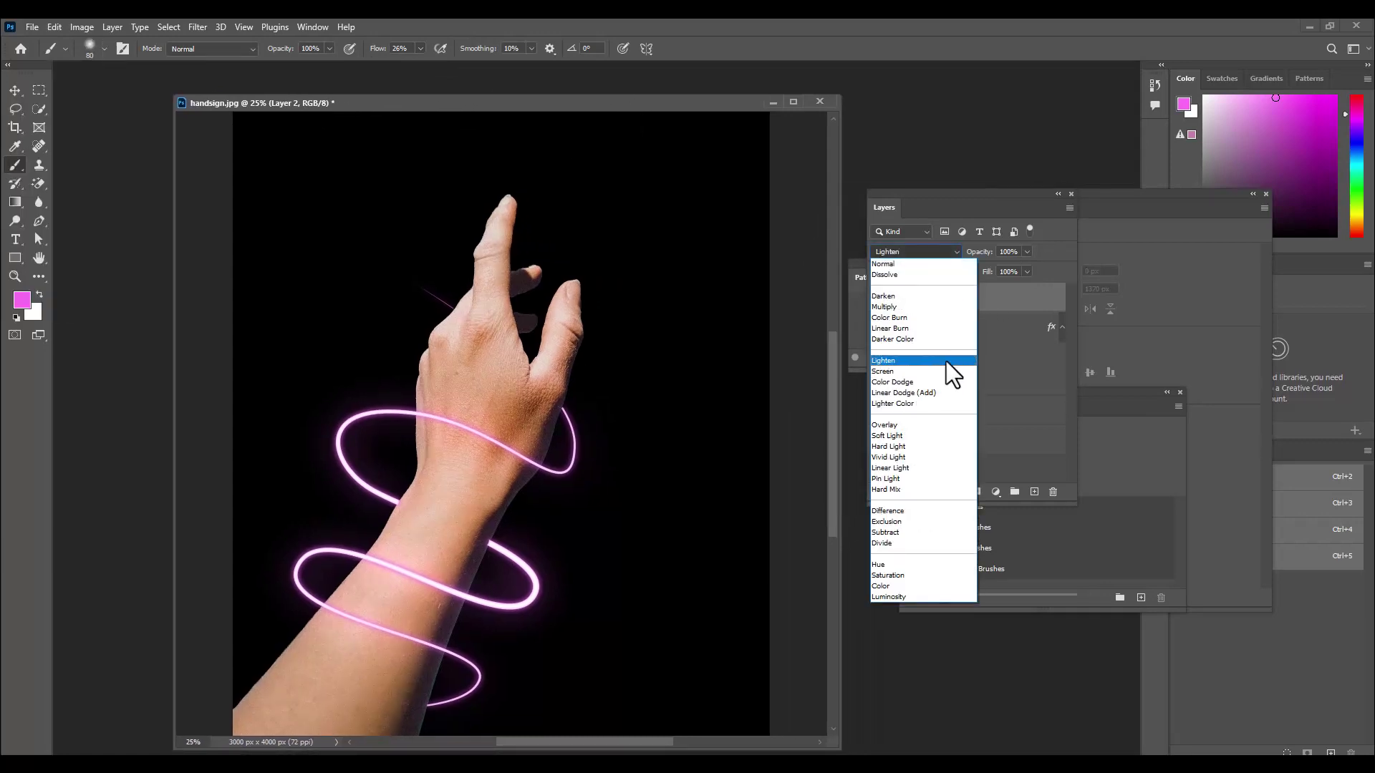
click(933, 391)
drag(559, 101, 538, 98)
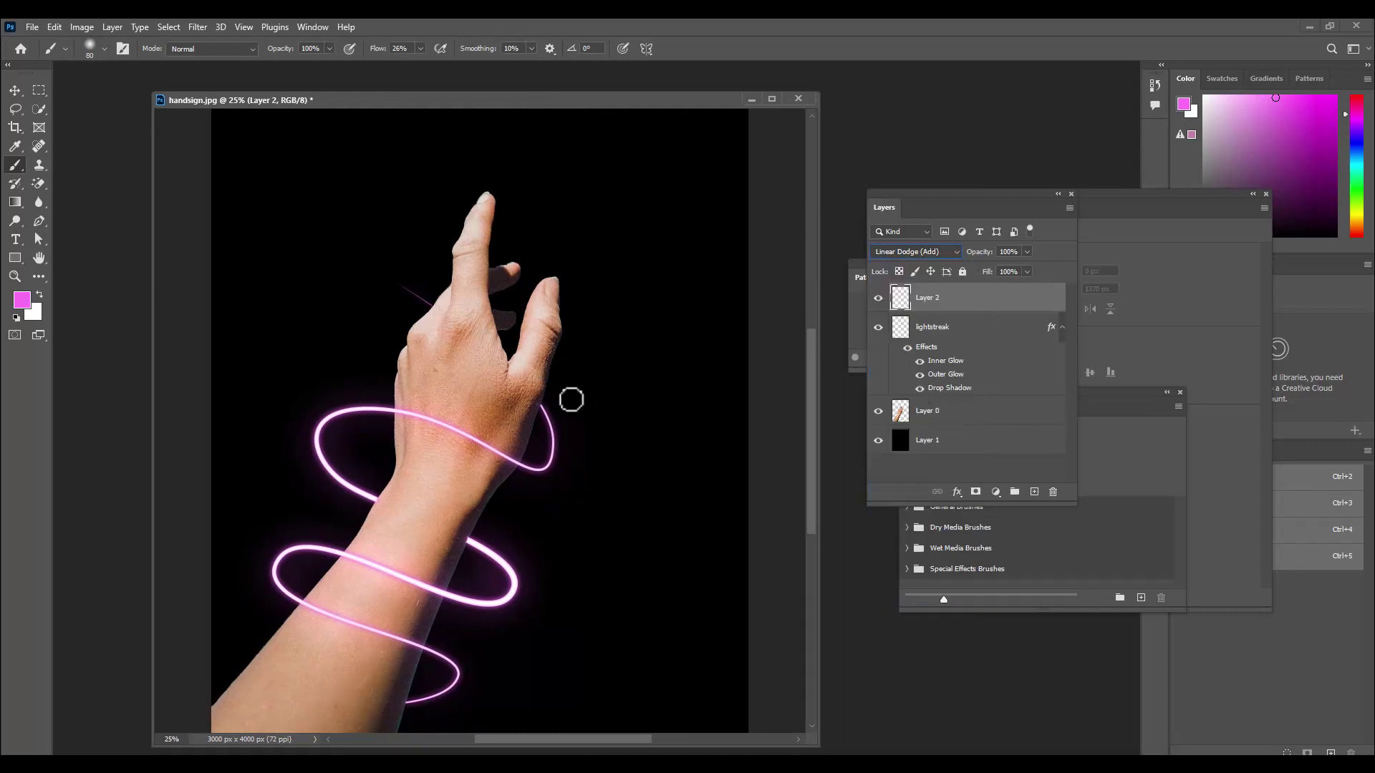
Try painting extra pink glow along the upper loop of the light streak with a 150 px brush, and undo it
key(bracketright)
key(bracketright)
key(bracketright)
key(bracketright)
mouse_move(547, 410)
mouse_down()
mouse_move(531, 468)
mouse_move(399, 415)
mouse_move(328, 415)
mouse_move(315, 438)
mouse_move(351, 494)
mouse_up()
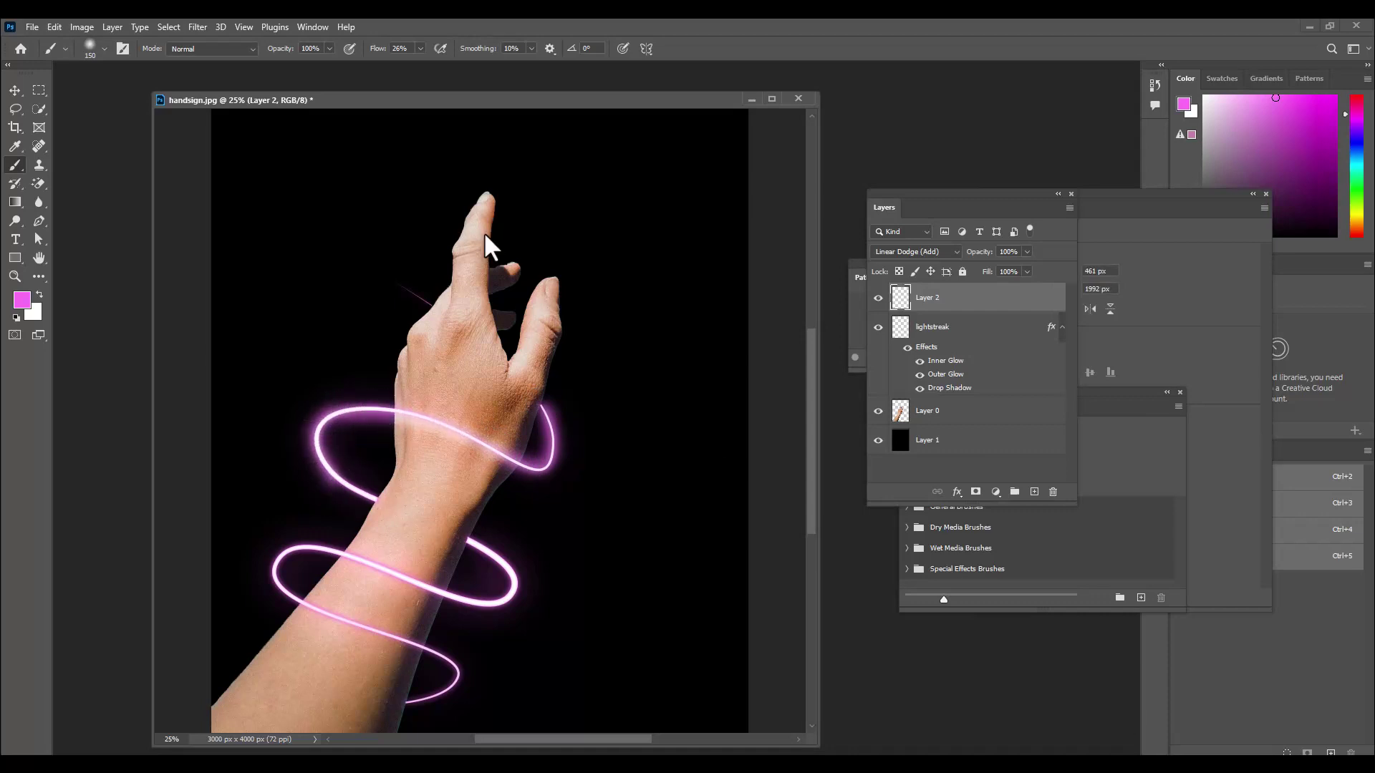
key(ctrl+z)
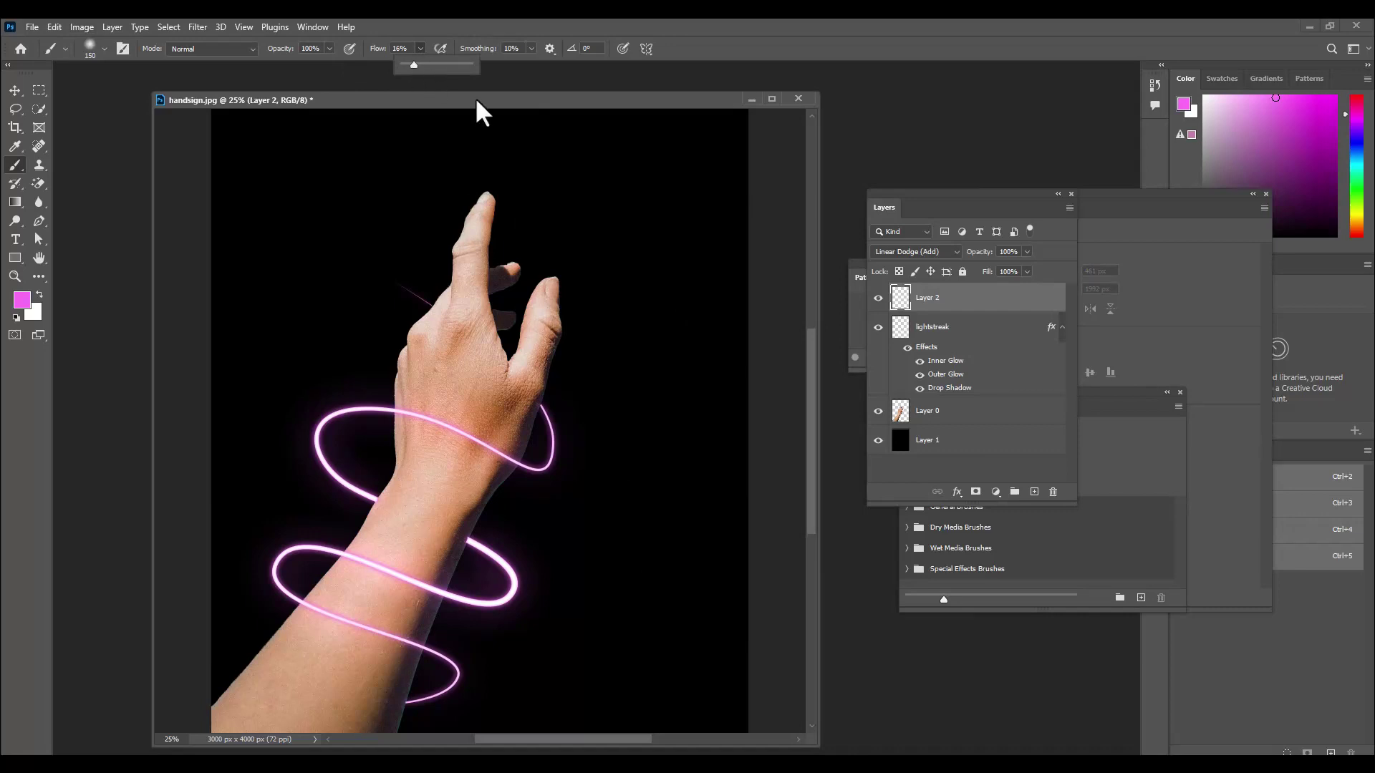
Try a glow stroke at 16% flow over the short streak end beside the hand, and undo it
drag(475, 100, 483, 97)
drag(409, 280, 429, 294)
key(ctrl+z)
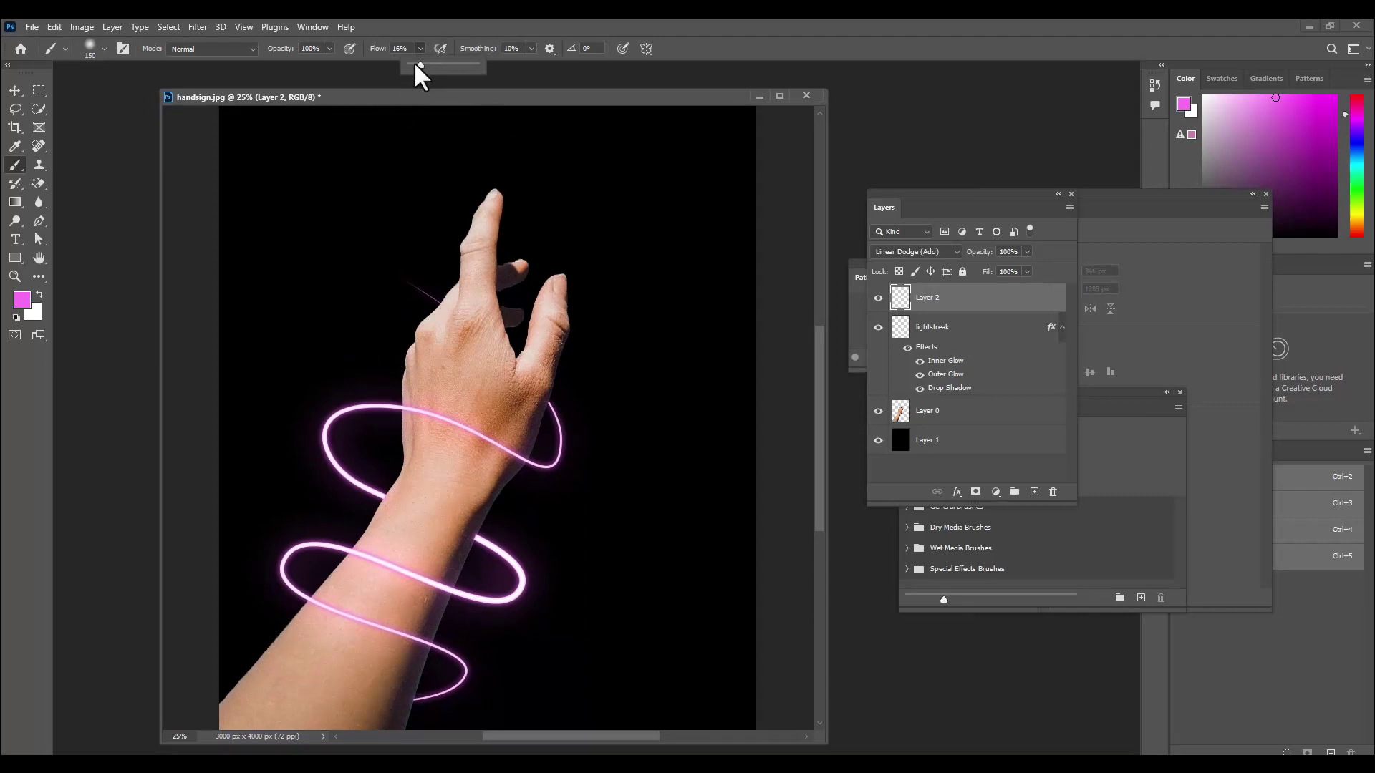
Lower the brush flow to 9% and paint a faint glow over the short streak end with a smaller brush
drag(414, 65, 415, 108)
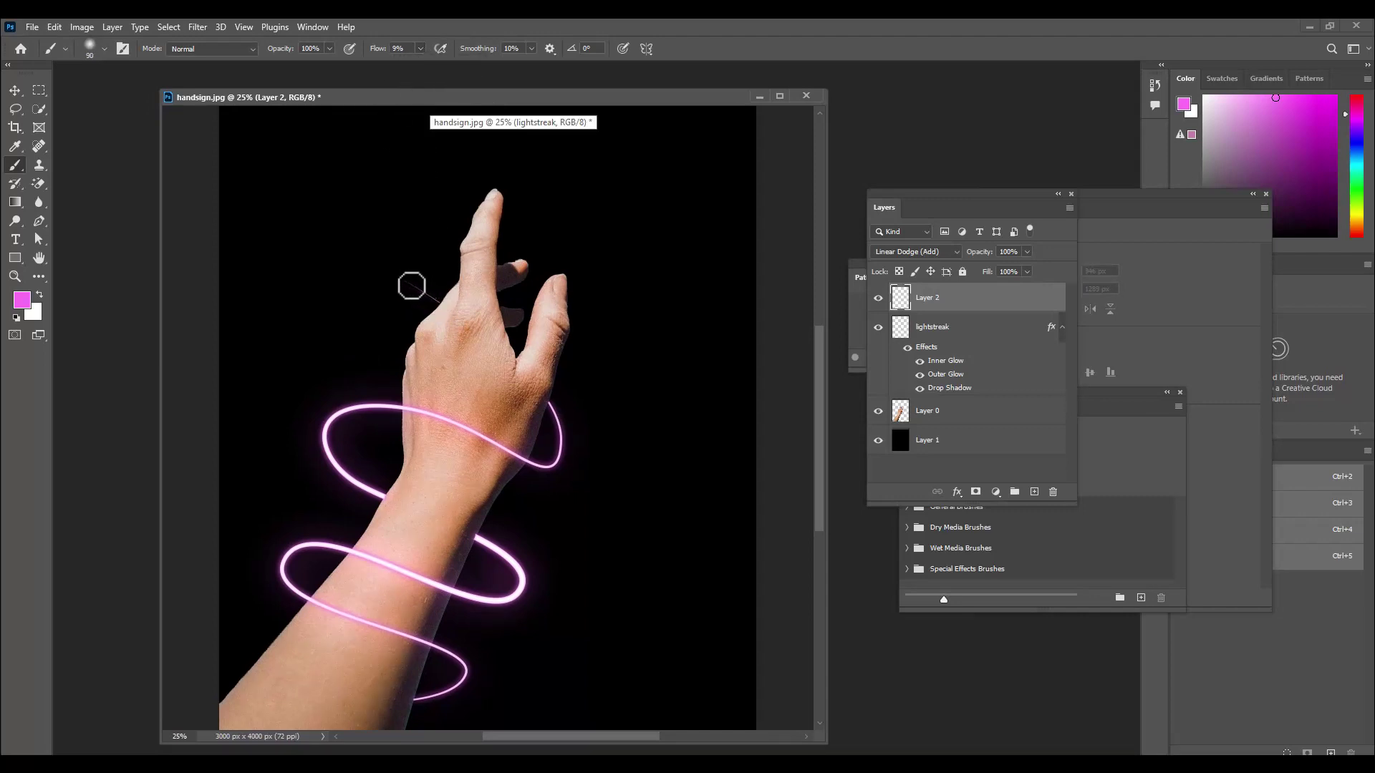
key(bracketleft)
drag(409, 284, 440, 304)
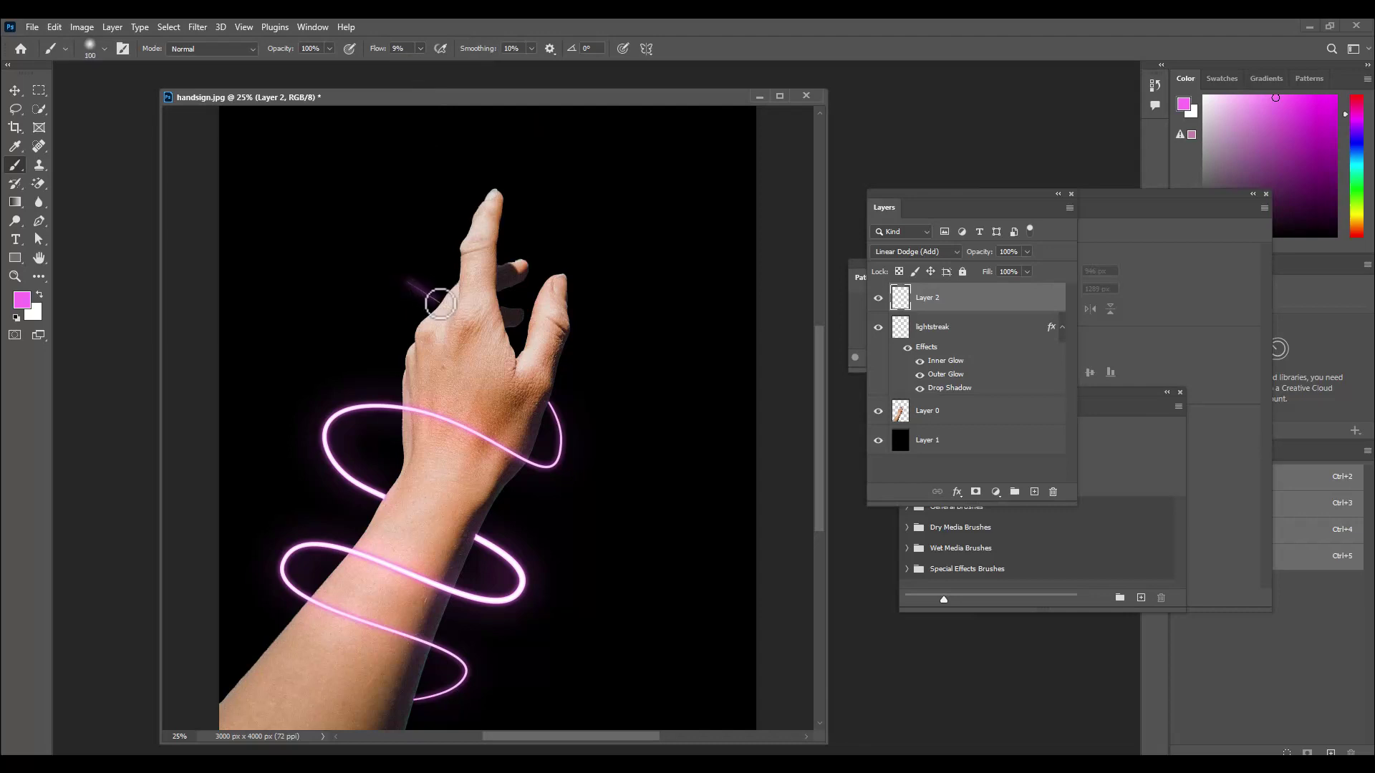
Enlarge the brush to 125 px and paint soft pink glow along the upper and lower loops of the light streak
key(bracketright)
mouse_move(552, 400)
mouse_down()
mouse_move(560, 456)
mouse_move(530, 465)
mouse_move(434, 416)
mouse_move(342, 412)
mouse_move(332, 465)
mouse_move(385, 498)
mouse_up()
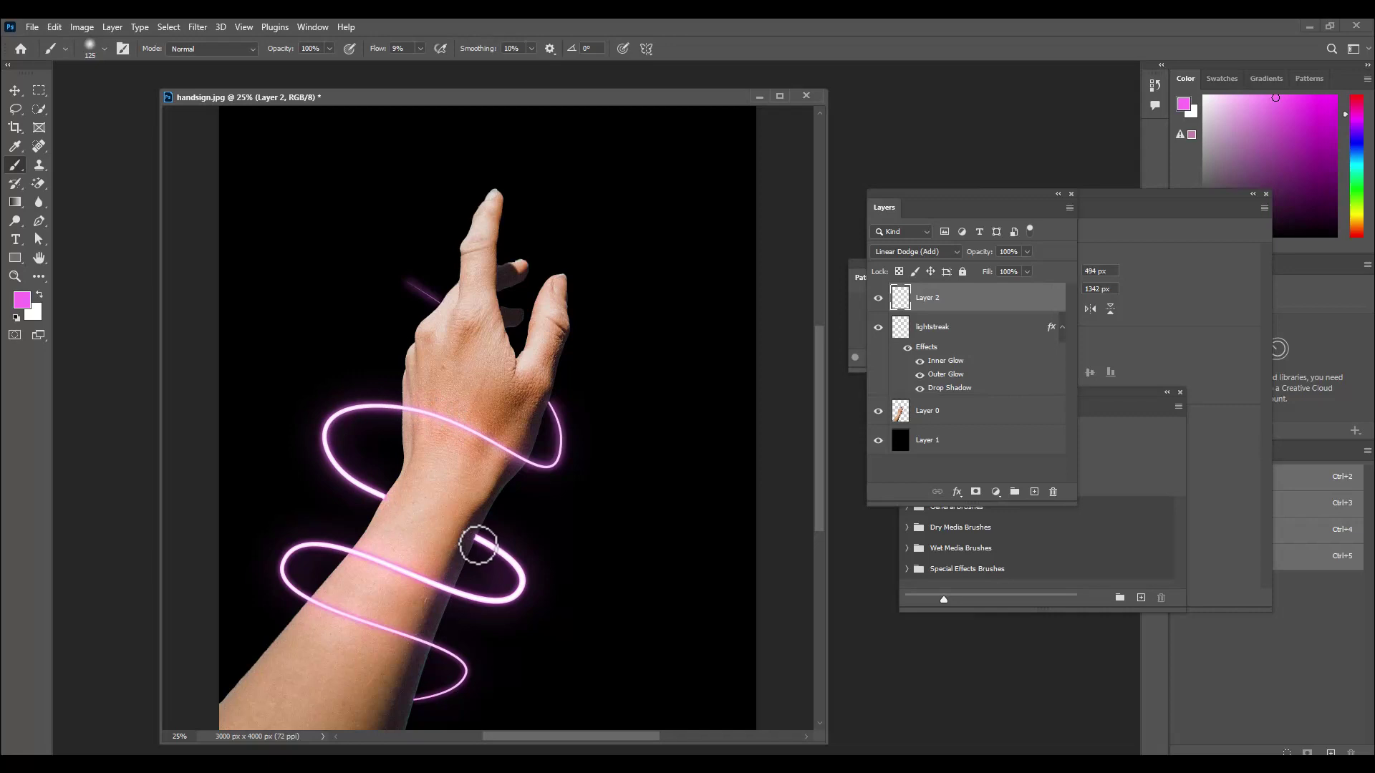
mouse_move(525, 589)
mouse_down()
mouse_move(494, 603)
mouse_move(333, 545)
mouse_move(292, 564)
mouse_move(290, 586)
mouse_move(466, 677)
mouse_move(416, 703)
mouse_up()
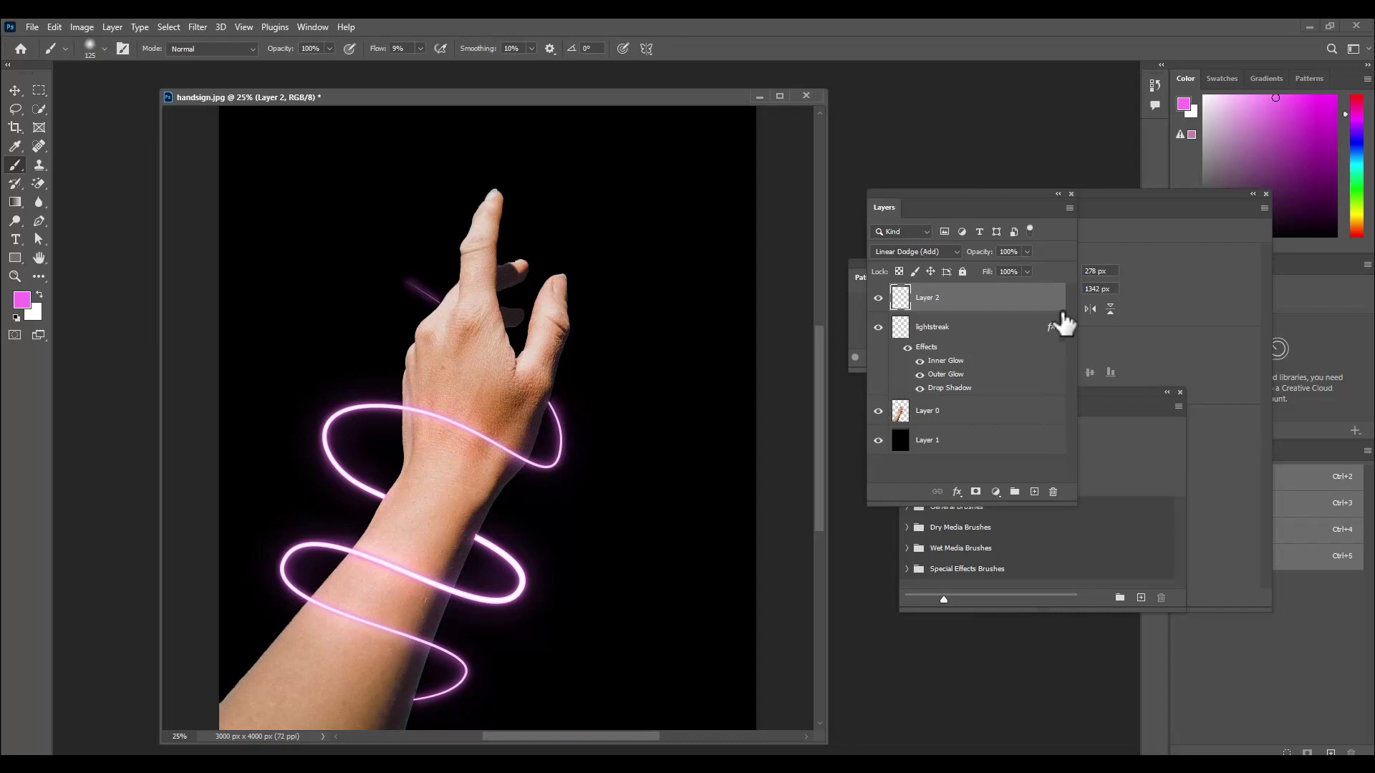
Duplicate the painted glow layer, Layer 2
key(ctrl+j)
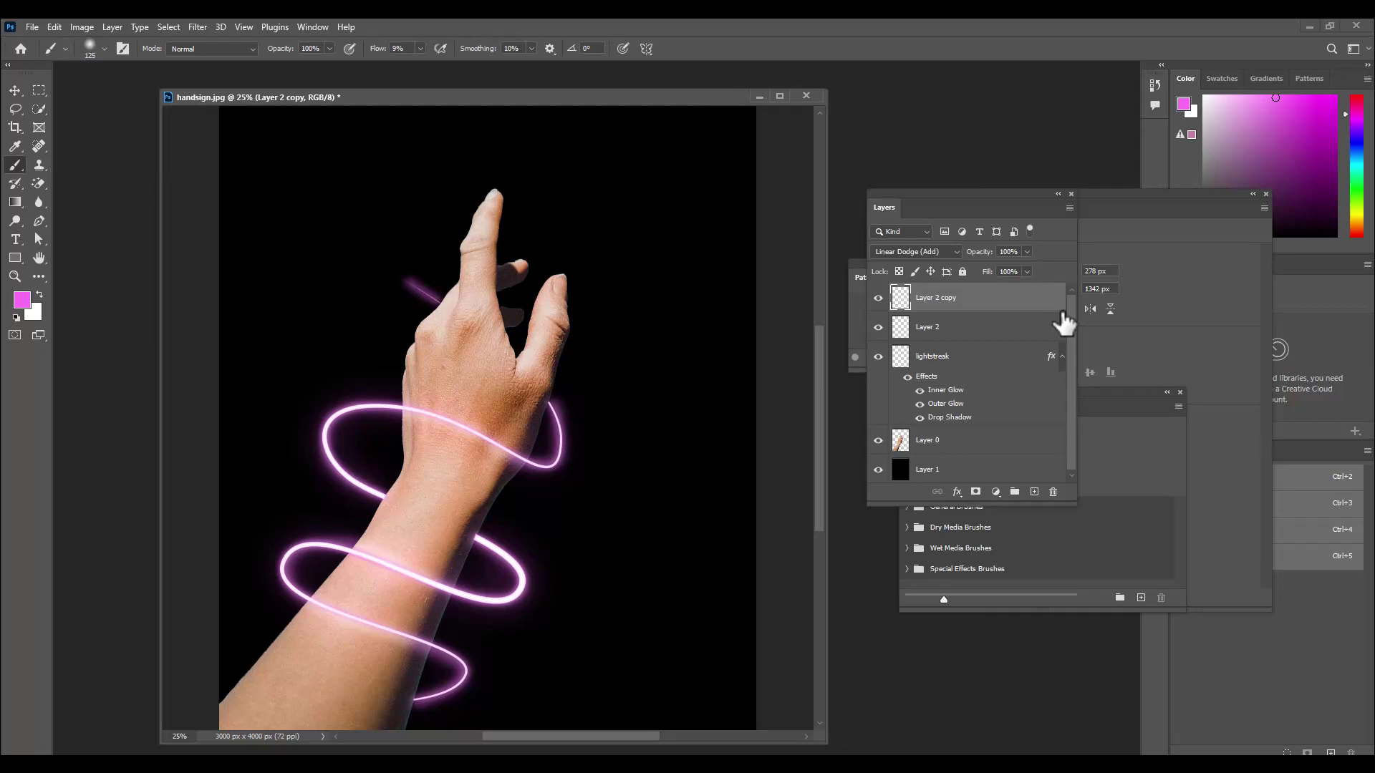
drag(269, 101, 281, 100)
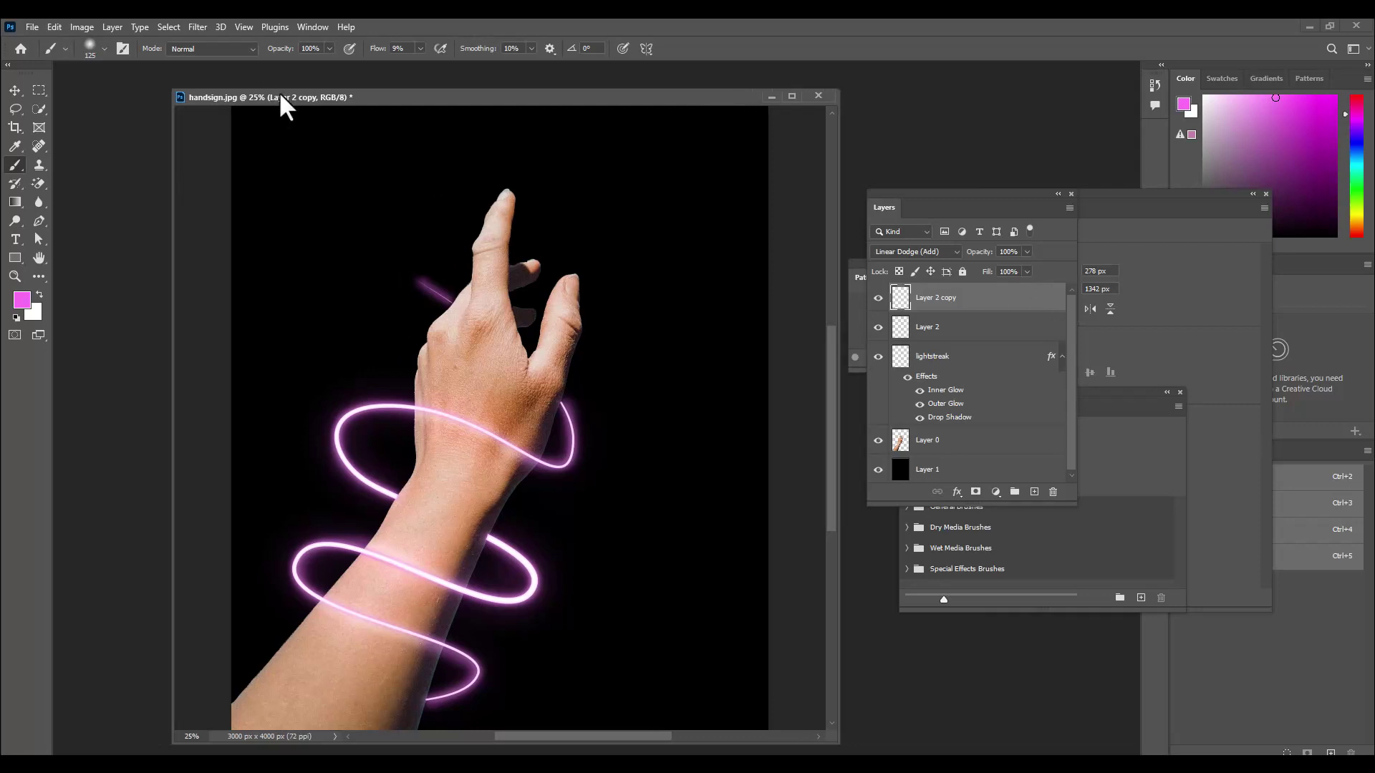
Enlarge the brush preset picker, look through the brush sets and choose the Sparkler 2 brush
click(88, 44)
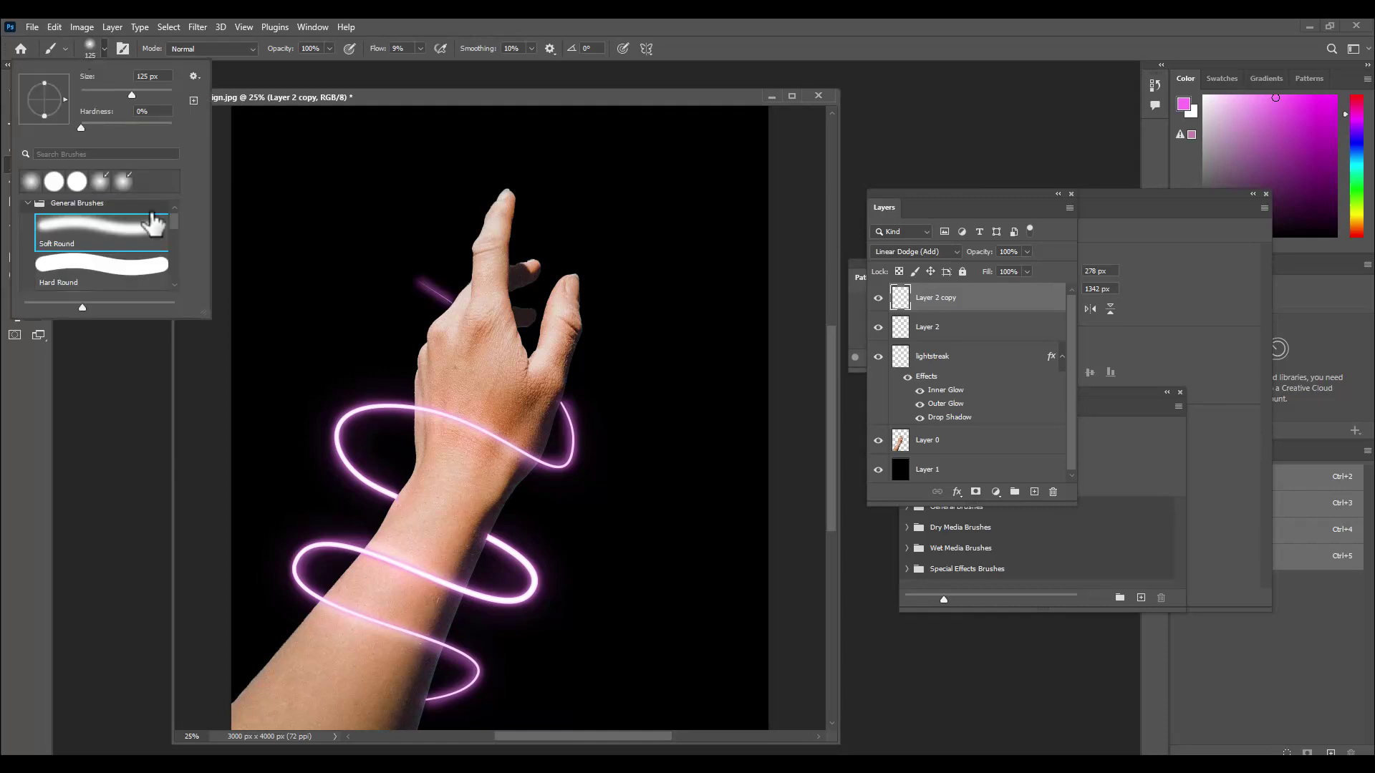
drag(207, 315, 338, 557)
drag(301, 358, 303, 454)
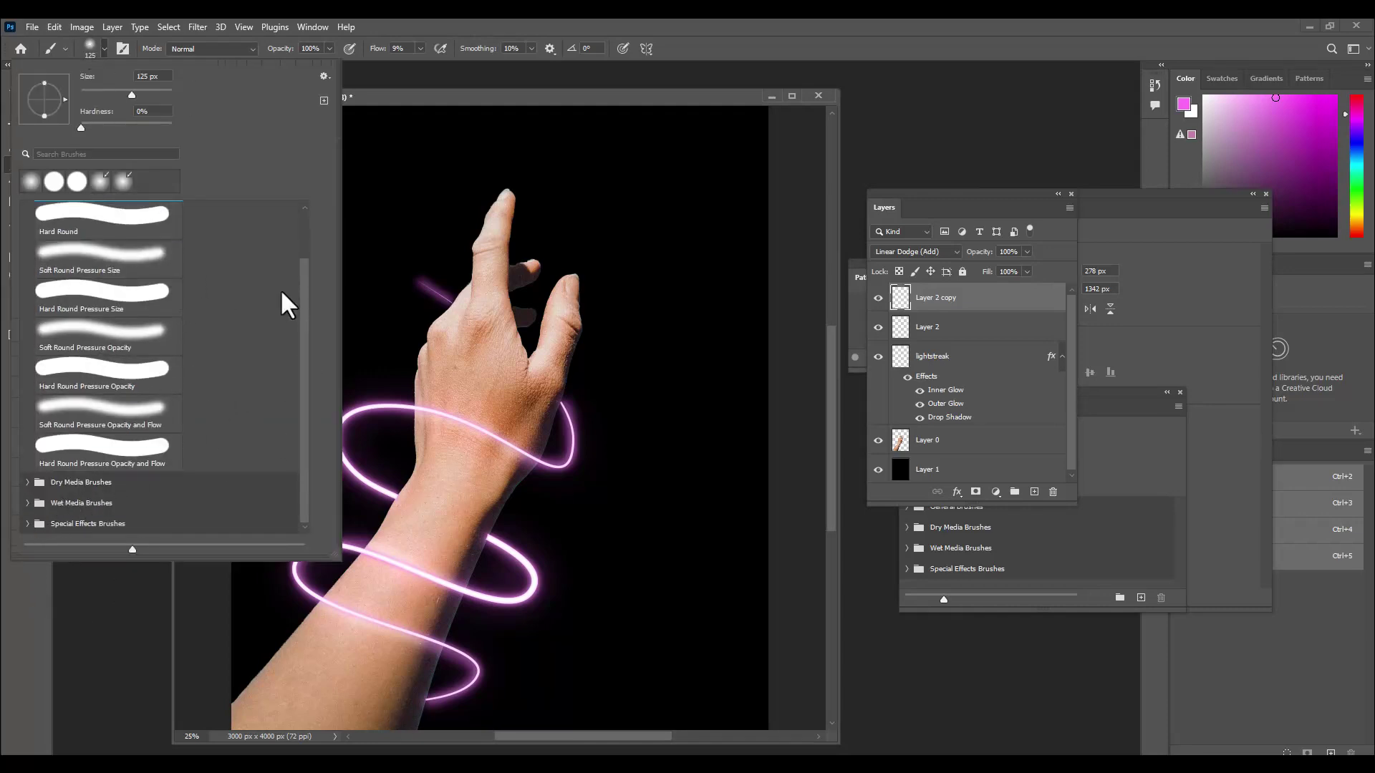
drag(302, 393, 296, 272)
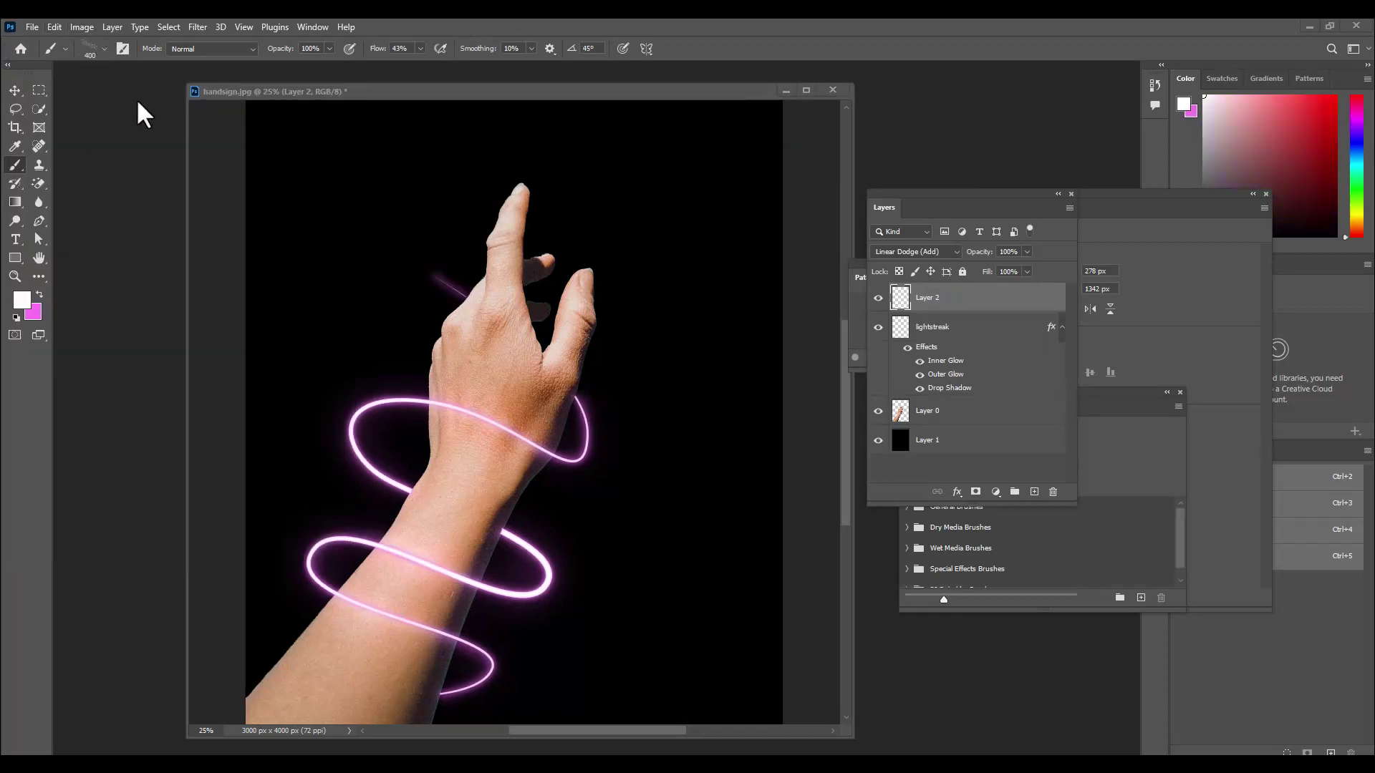
click(93, 50)
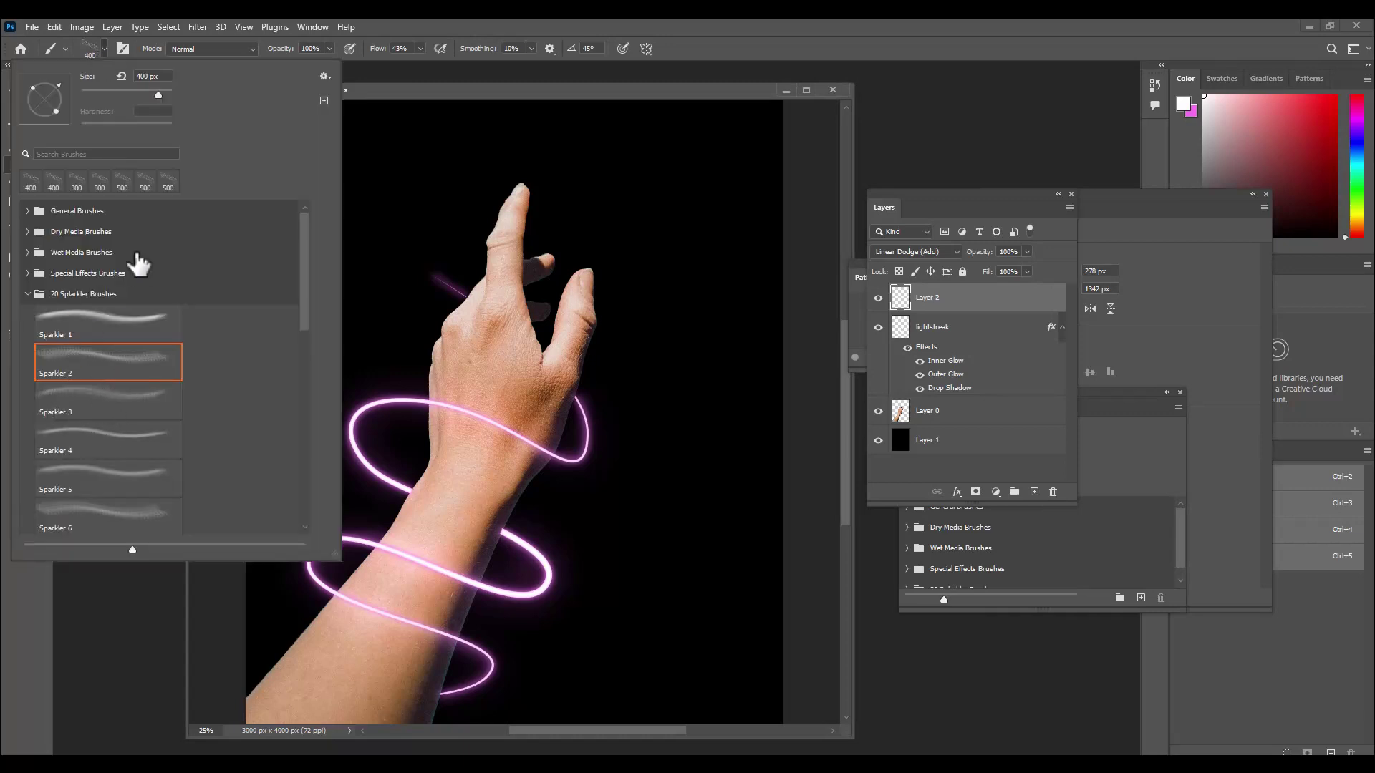
click(78, 362)
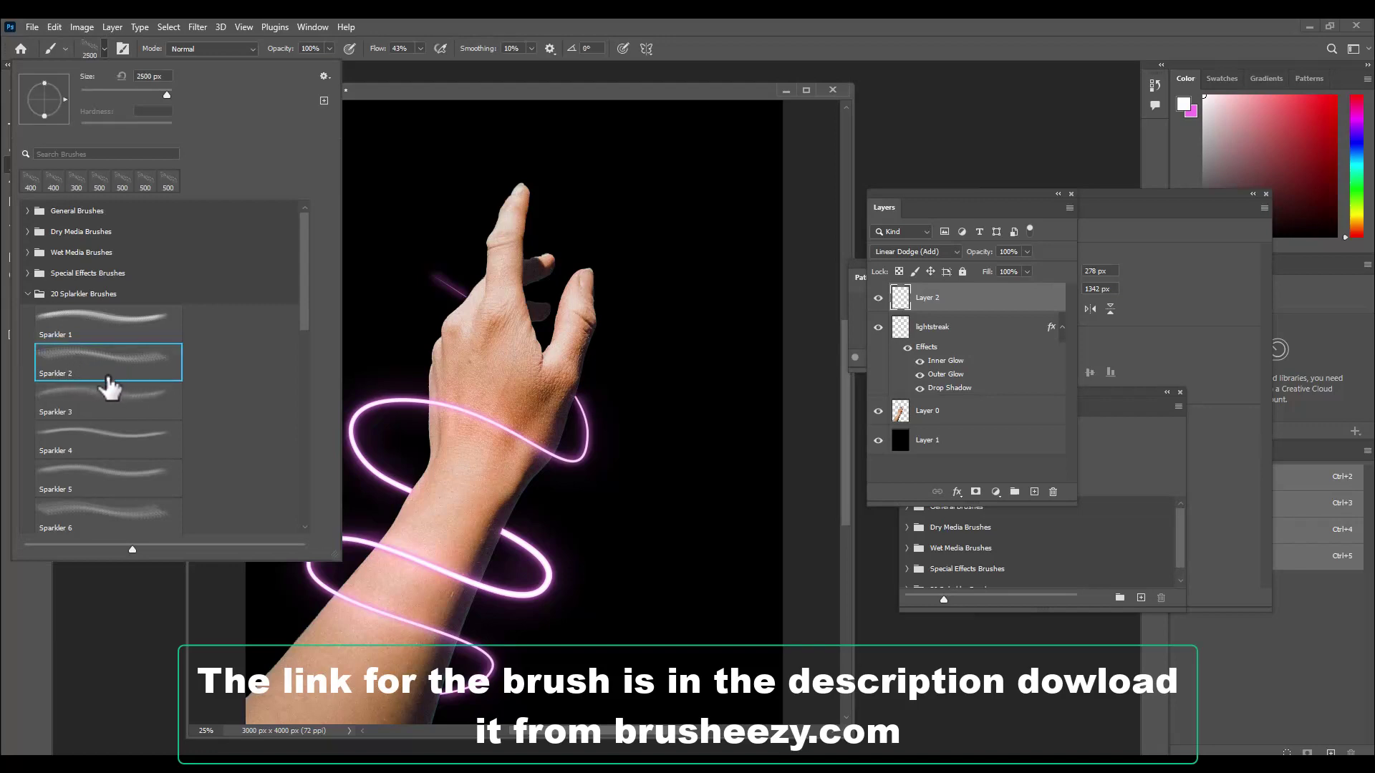
key(Return)
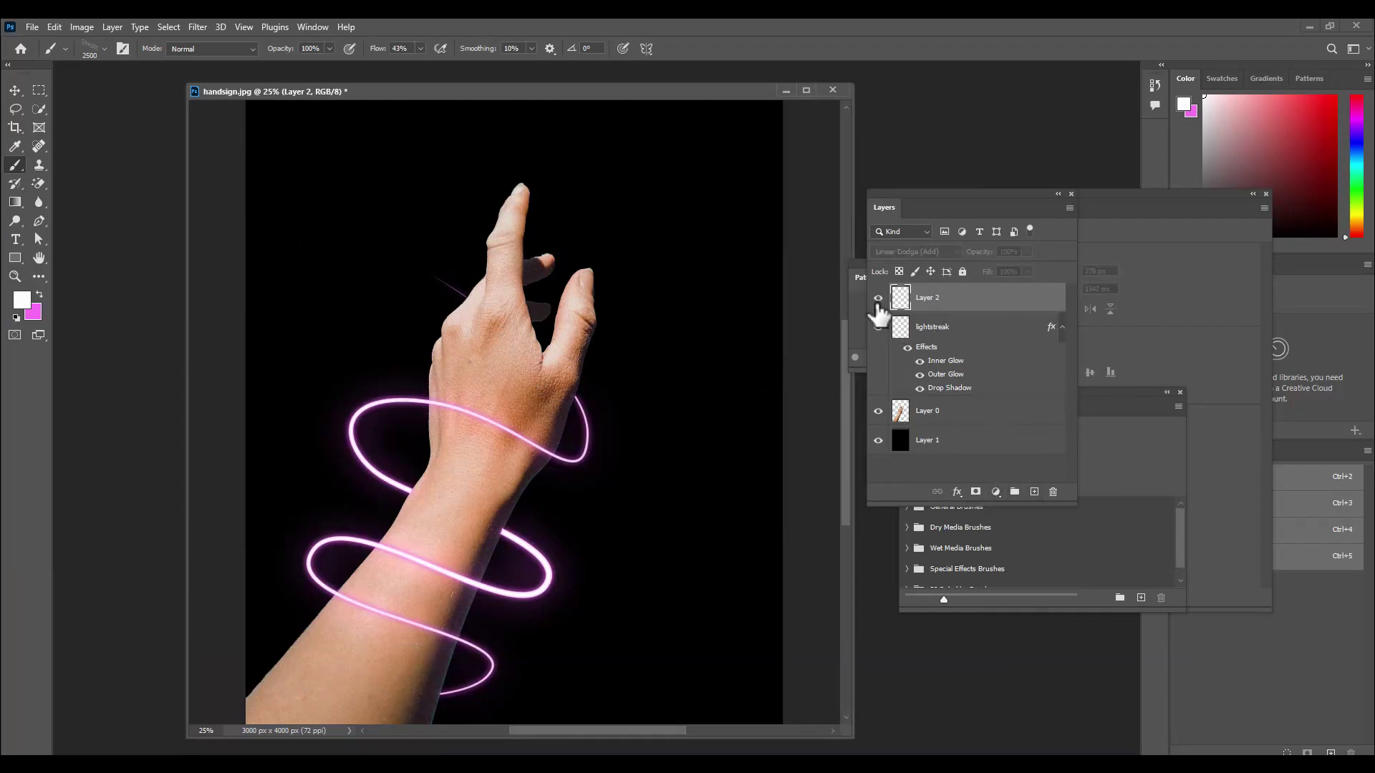
double_click(414, 48)
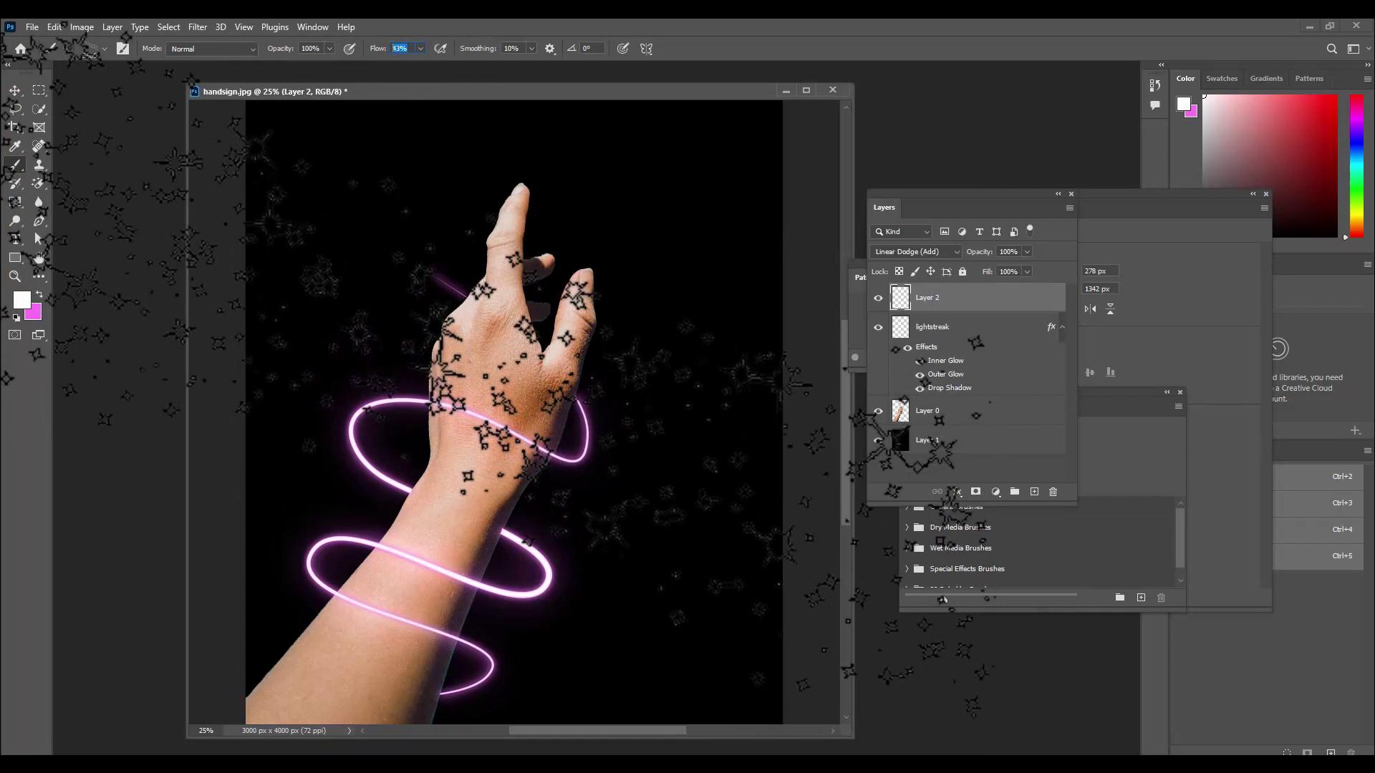
click(15, 91)
click(15, 165)
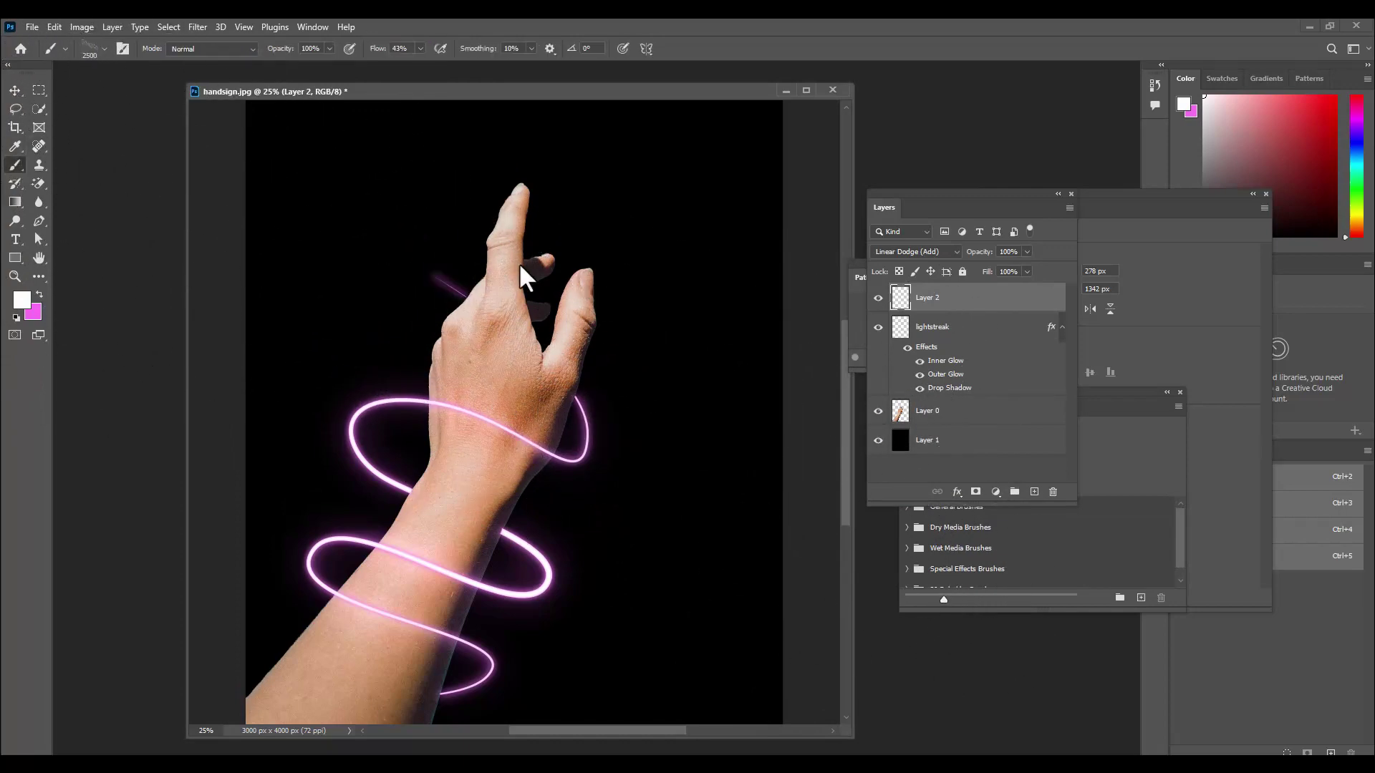
Reduce the sparkler brush to 300 px and paint sparkles over the short streak end beside the hand
key([)
key([)
key([)
key([)
key([)
key([)
key([)
key([)
key([)
key([)
key([)
key([)
key([)
key([)
key([)
key([)
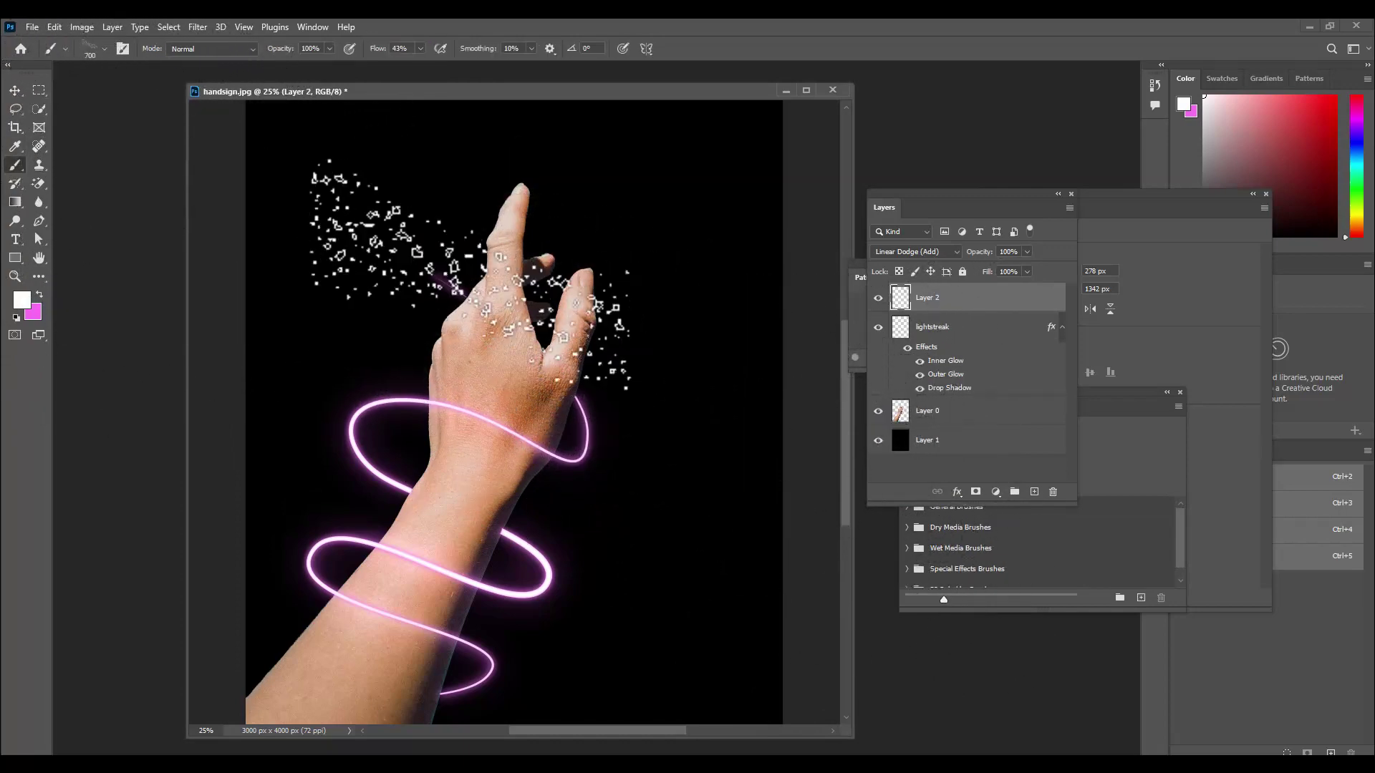
key([)
key([)
key([)
drag(459, 283, 395, 246)
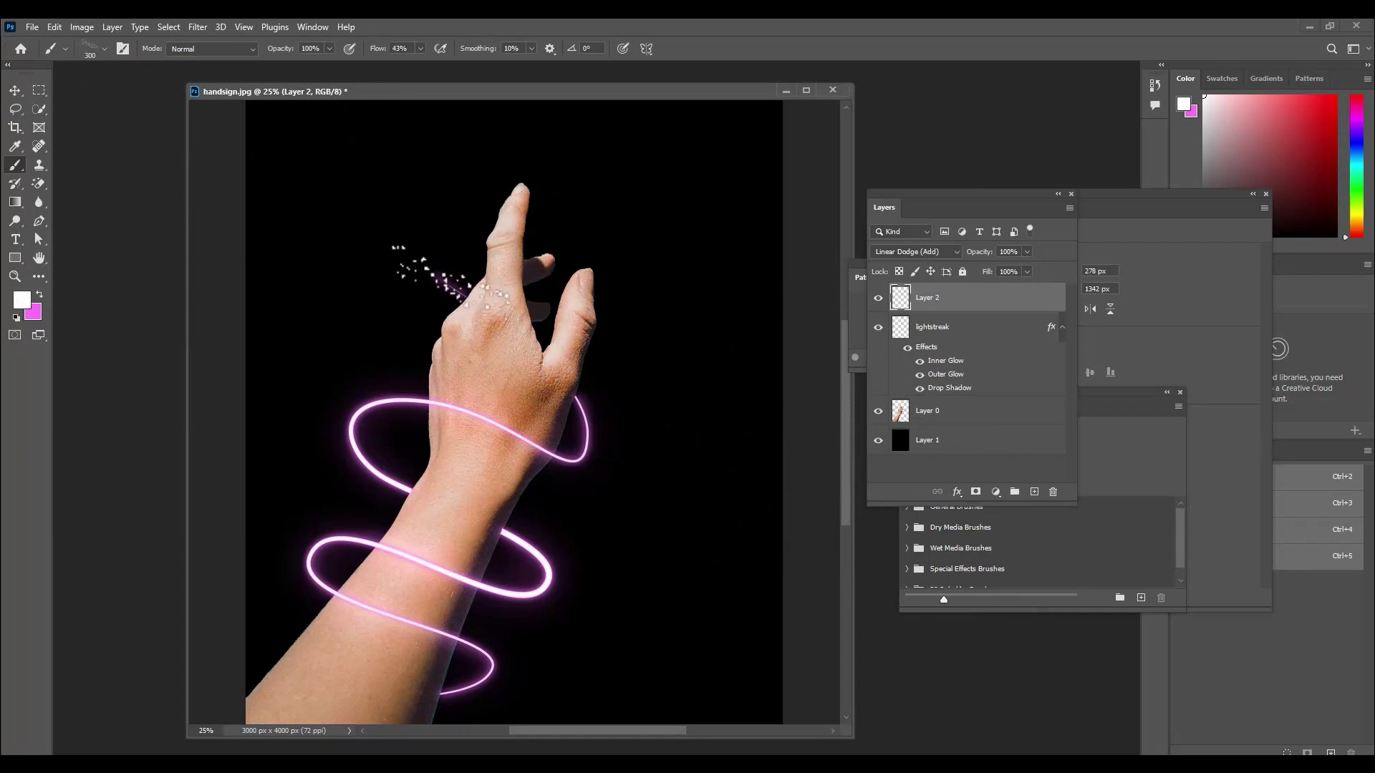
Resize the sparkler brush to 400 px and add sparkles around the thumb-side end of the upper loop
key(])
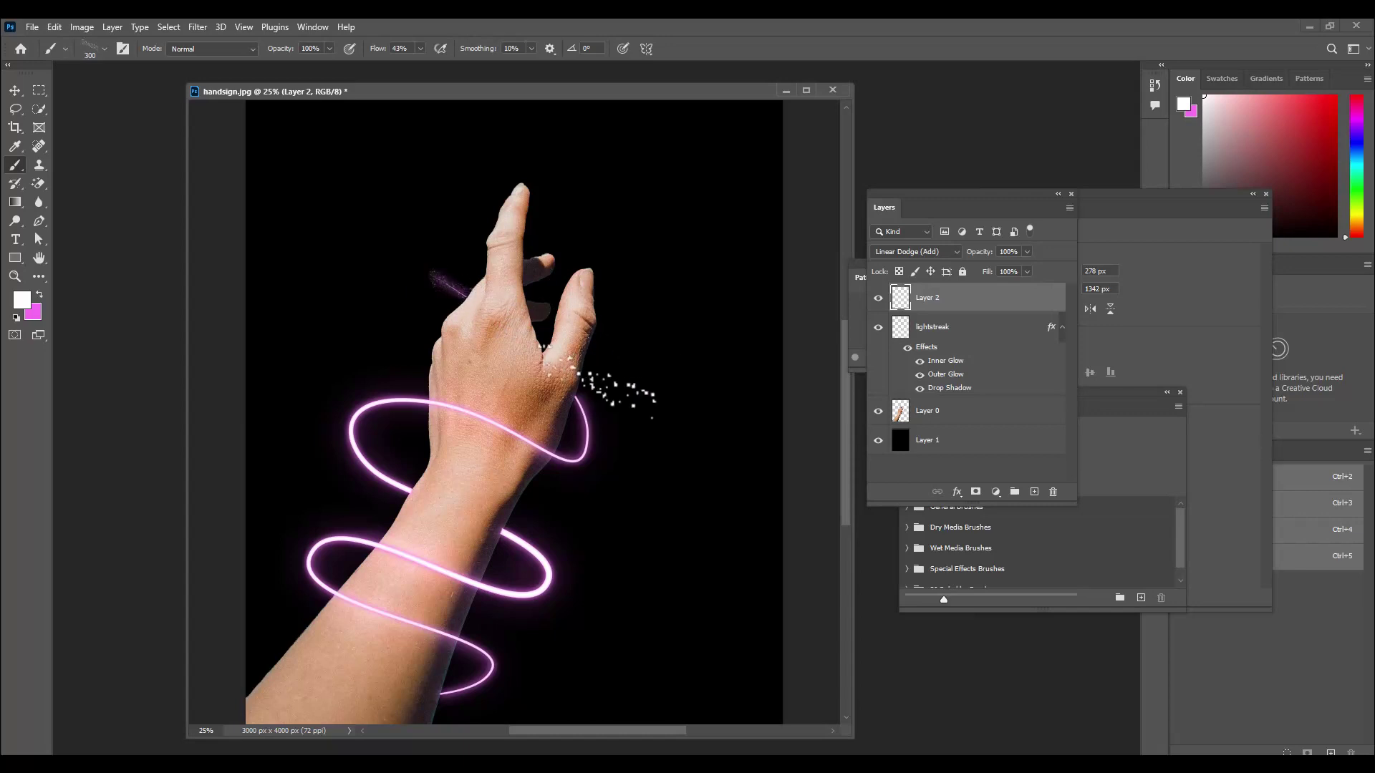
key(])
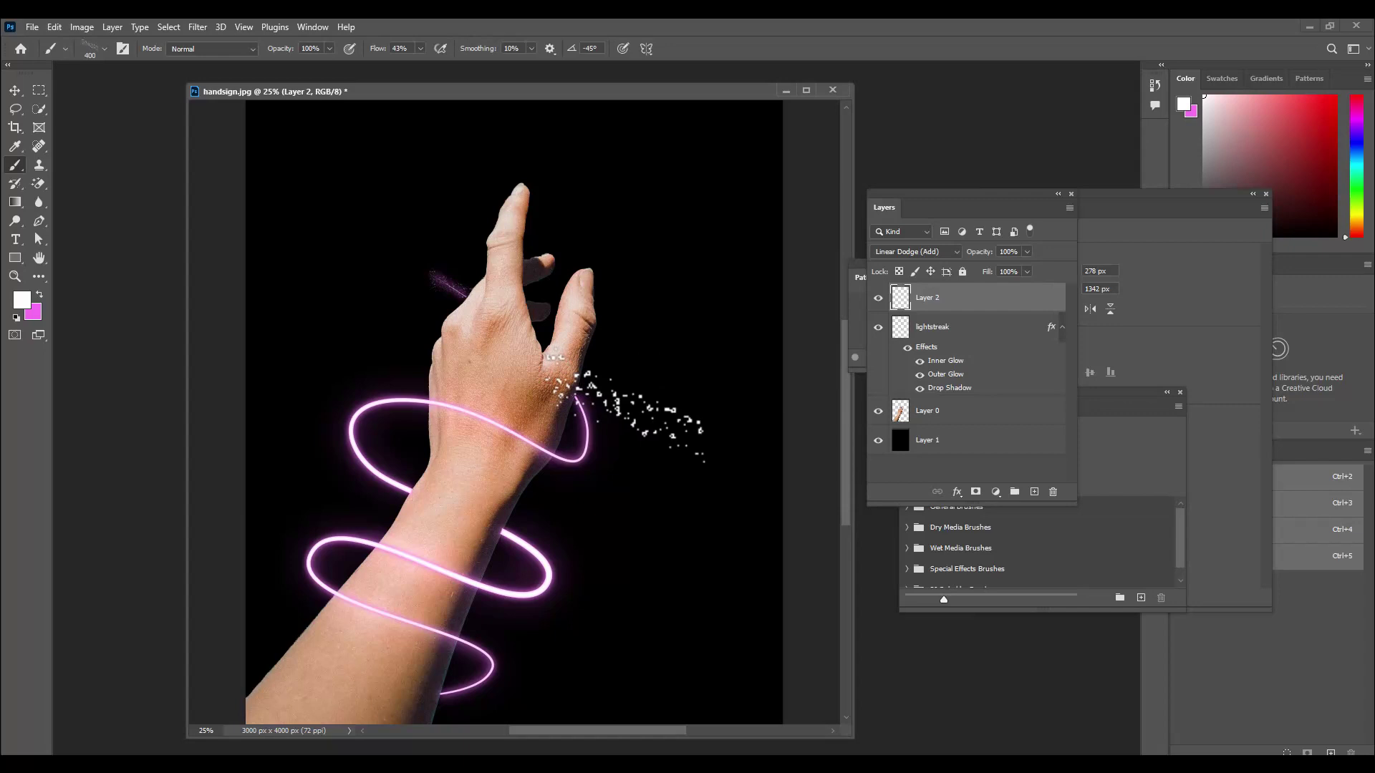
key(])
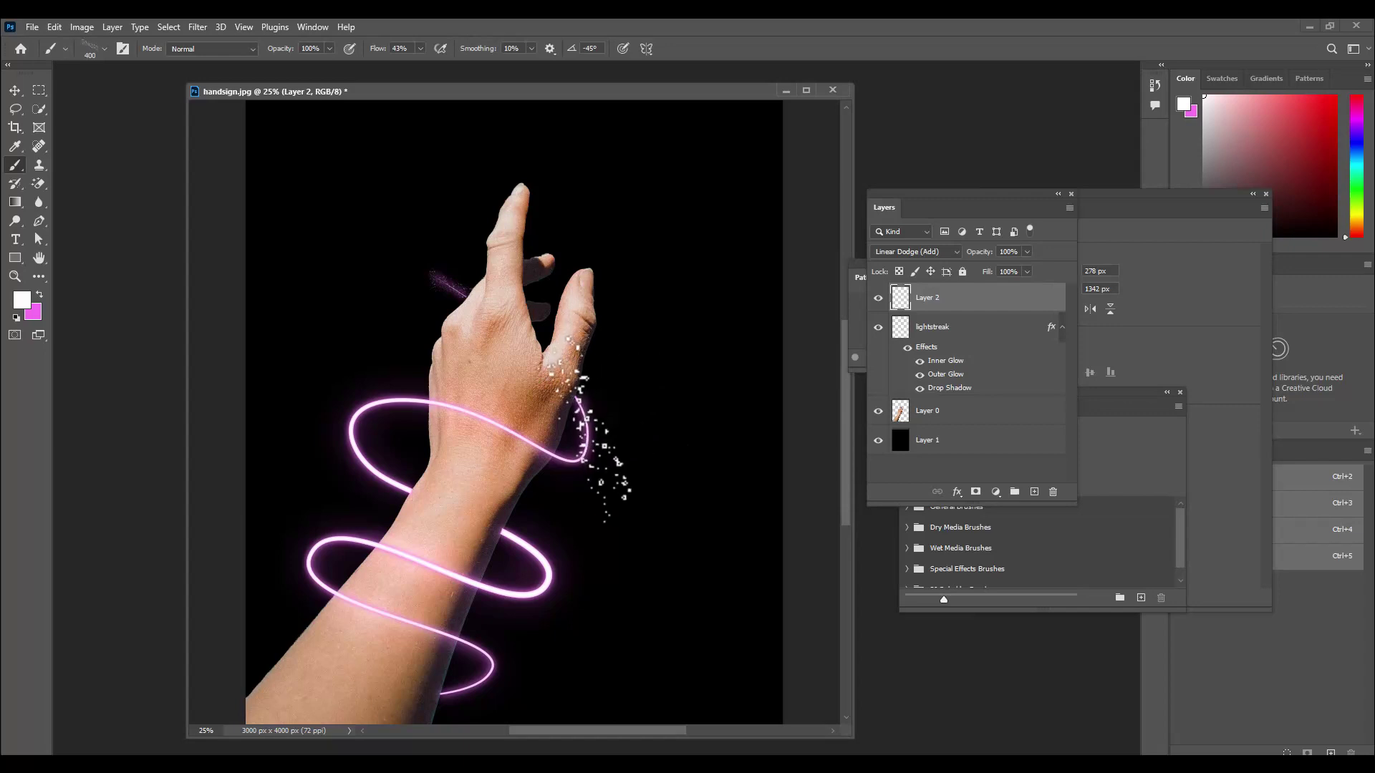
key([)
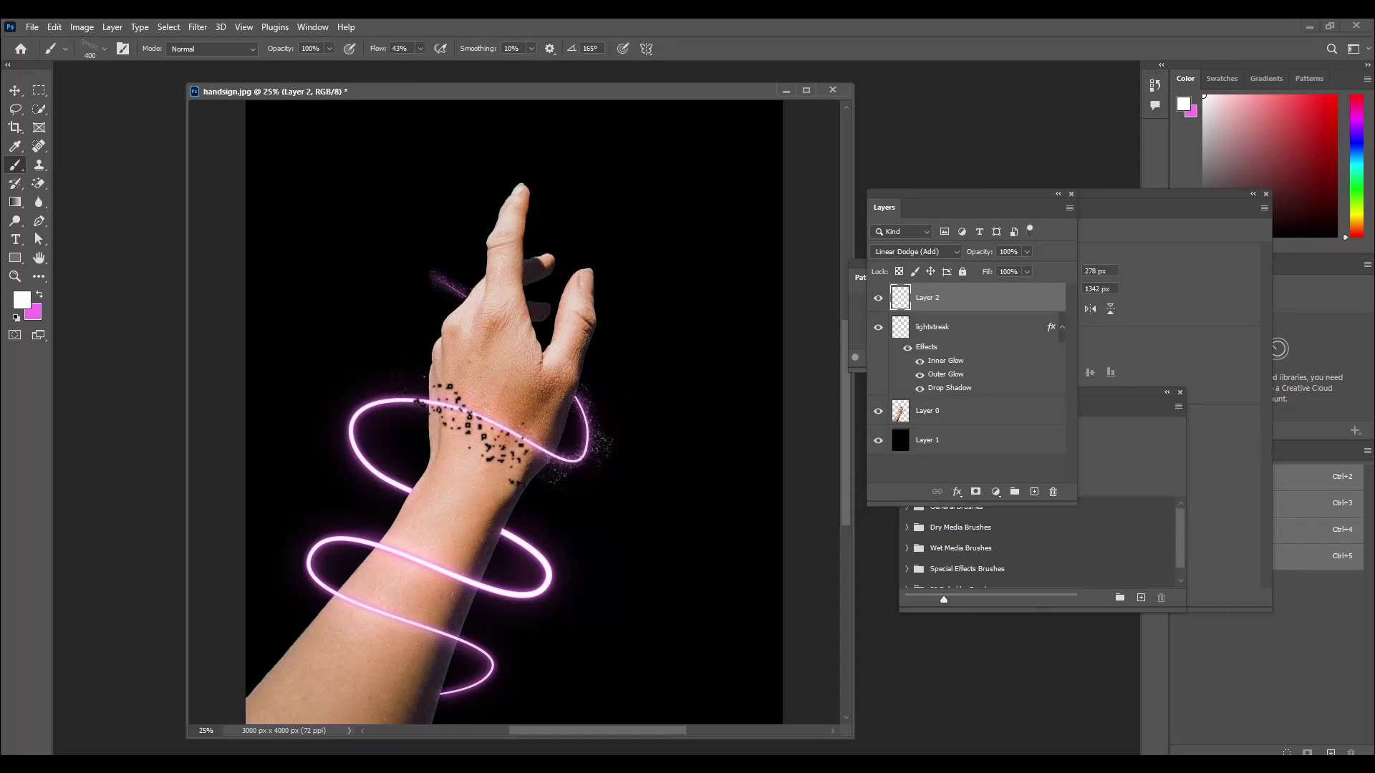
Enlarge the sparkler brush to 600 px, rotate its tip and stamp sparkles around the outer curve of the upper loop
key(bracketright)
key(bracketright)
key(shift+Left)
key(shift+Left)
key(shift+Left)
key(shift+Left)
key(shift+Left)
key(shift+Left)
key(shift+Left)
key(shift+Left)
click(377, 407)
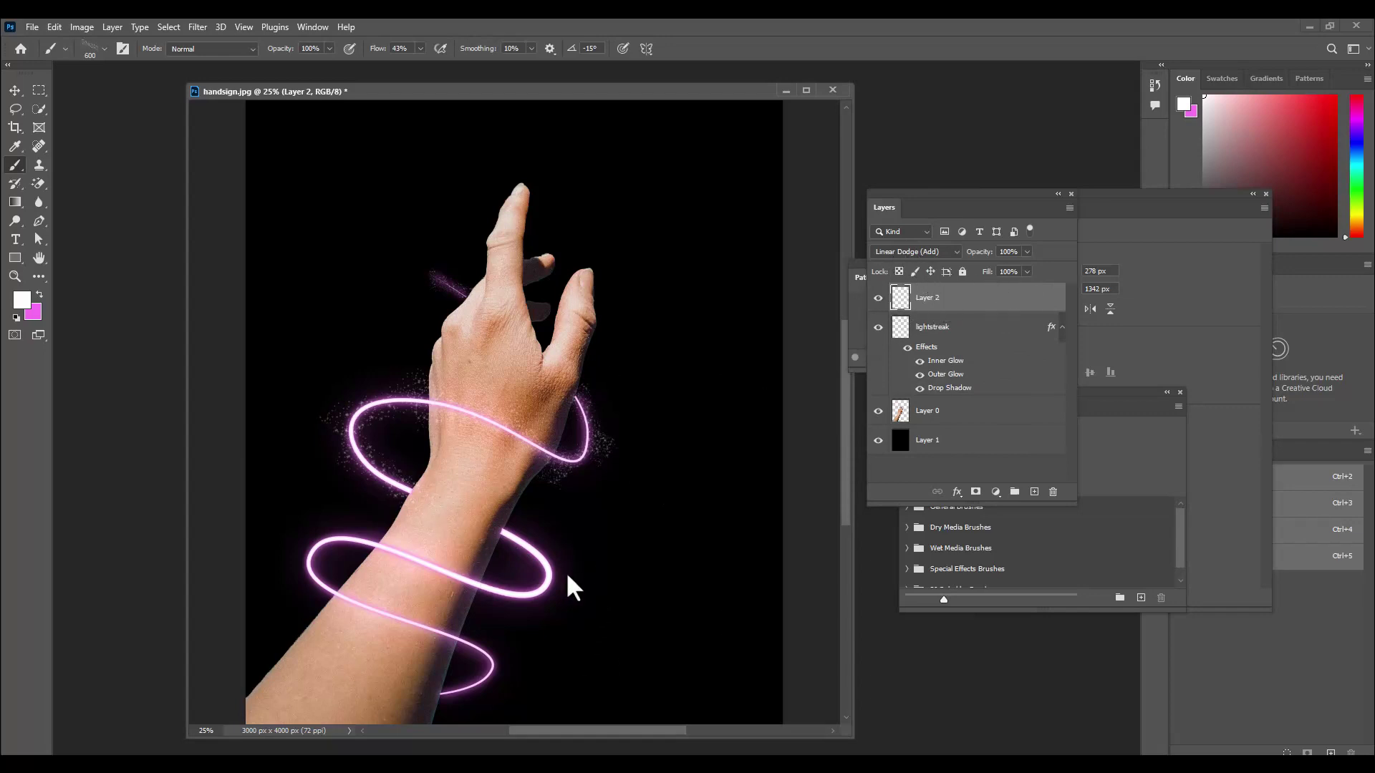
Reduce the sparkler brush to 400 px and add sparkles around both sides of the lower loops, rotating the tip to follow the streak
key(bracketleft)
key(bracketleft)
drag(505, 538, 623, 624)
key(shift+Left)
key(shift+Left)
key(shift+Left)
key(shift+Left)
click(316, 548)
Duplicate Layer 2 and the lightstreak layer to intensify the sparkles and glow
key(ctrl+j)
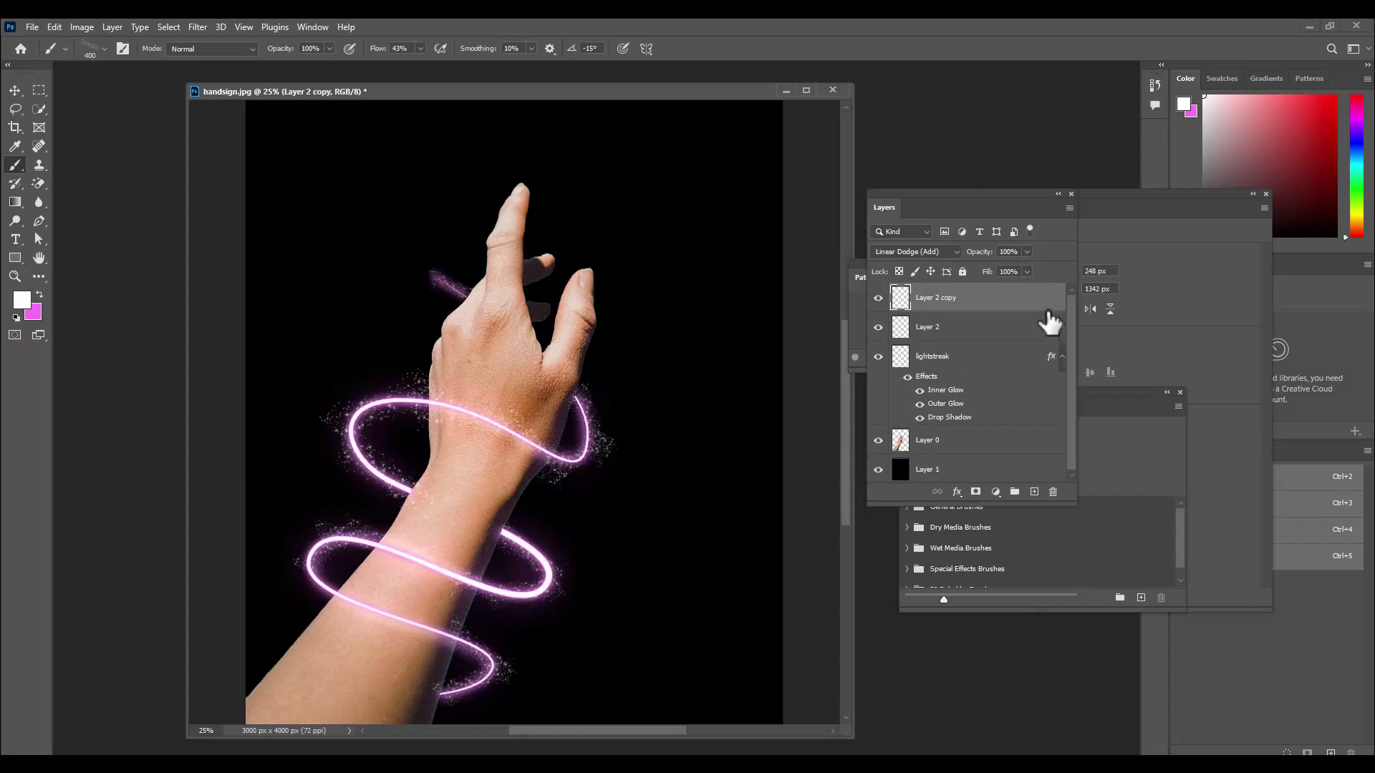
click(1010, 369)
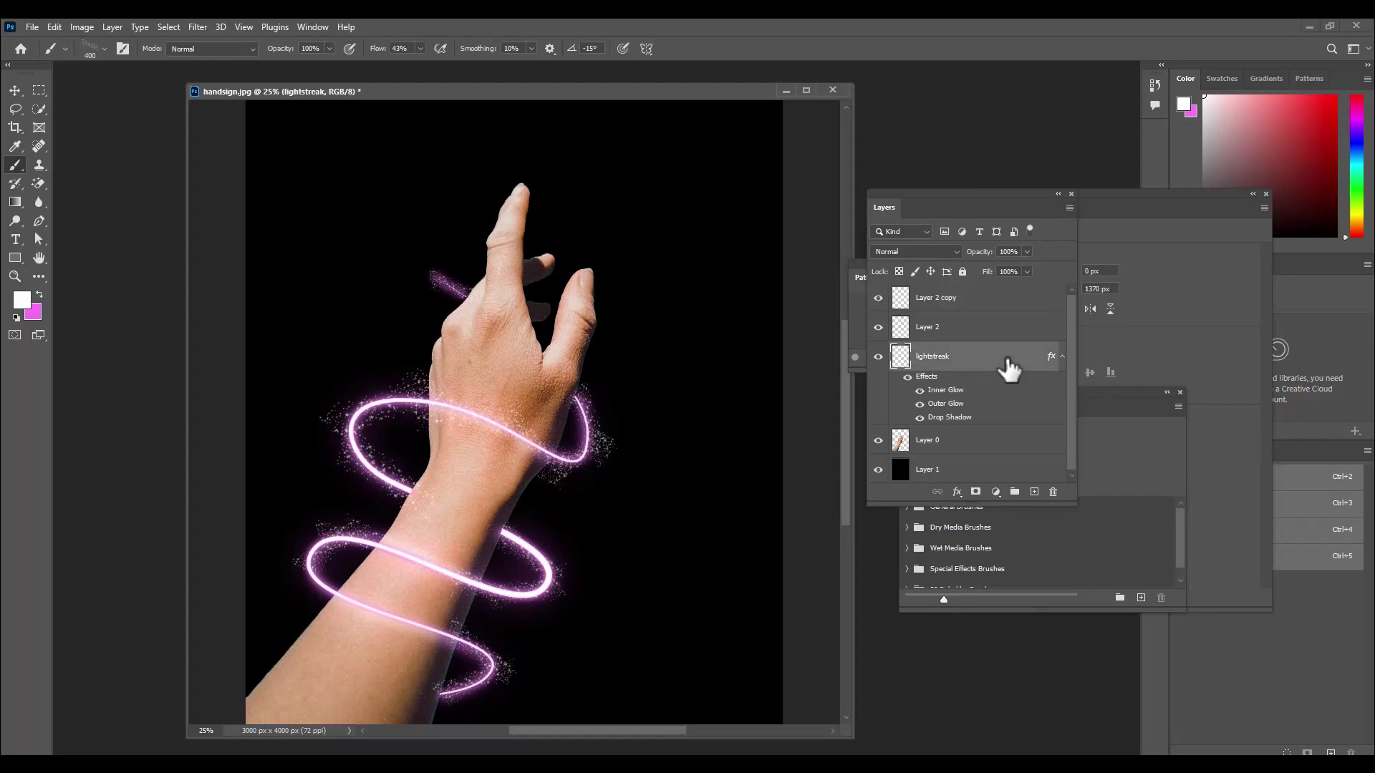
key(ctrl+j)
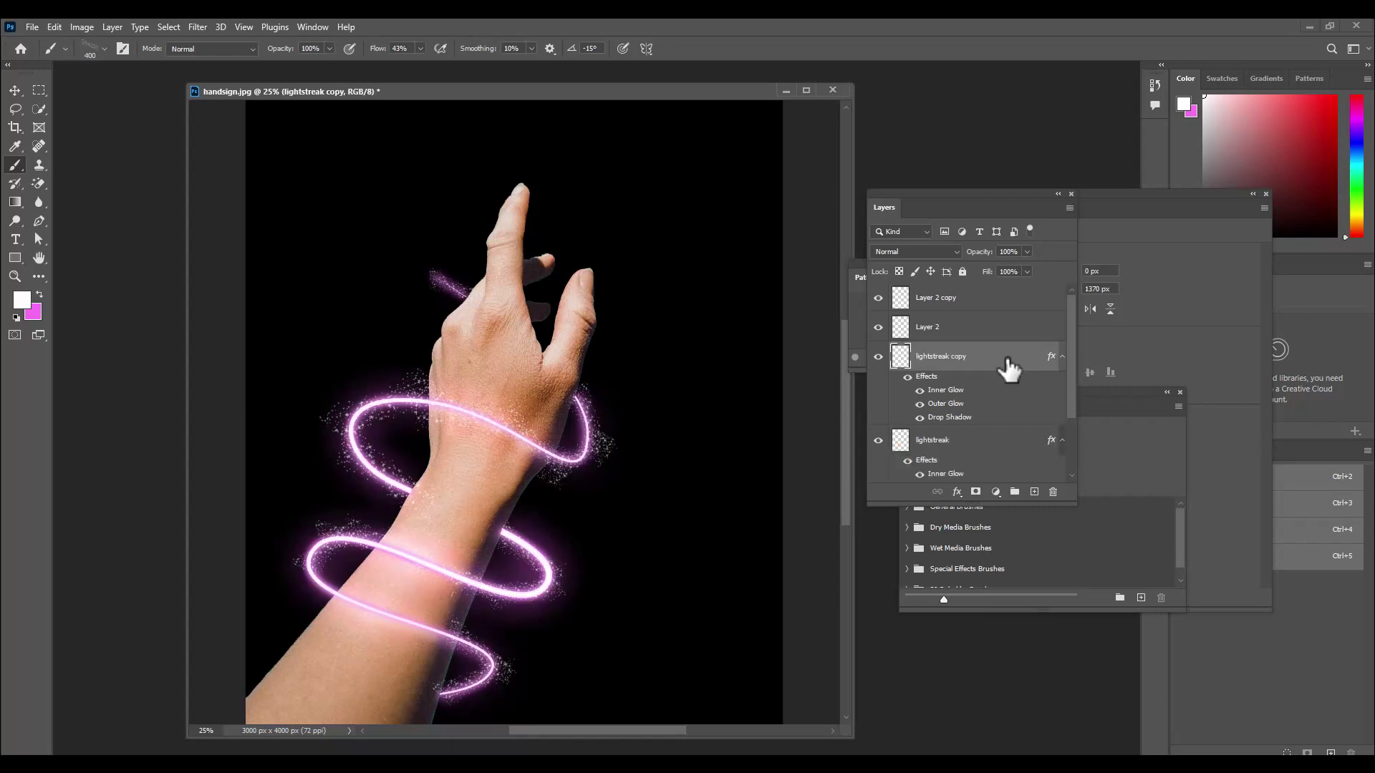
Rename Layer 2 as glow and its copy as sparkles
click(981, 329)
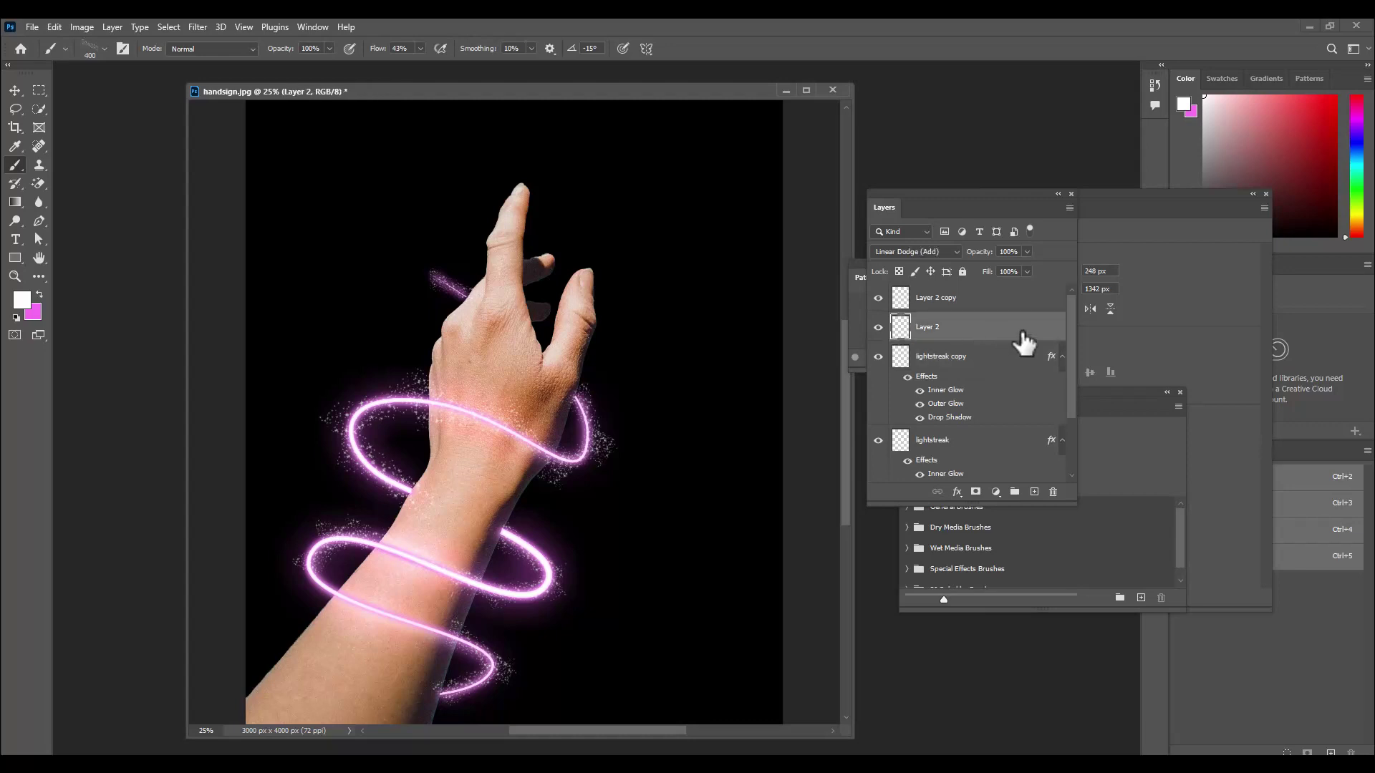
double_click(932, 328)
text(glow)
key(Return)
double_click(953, 300)
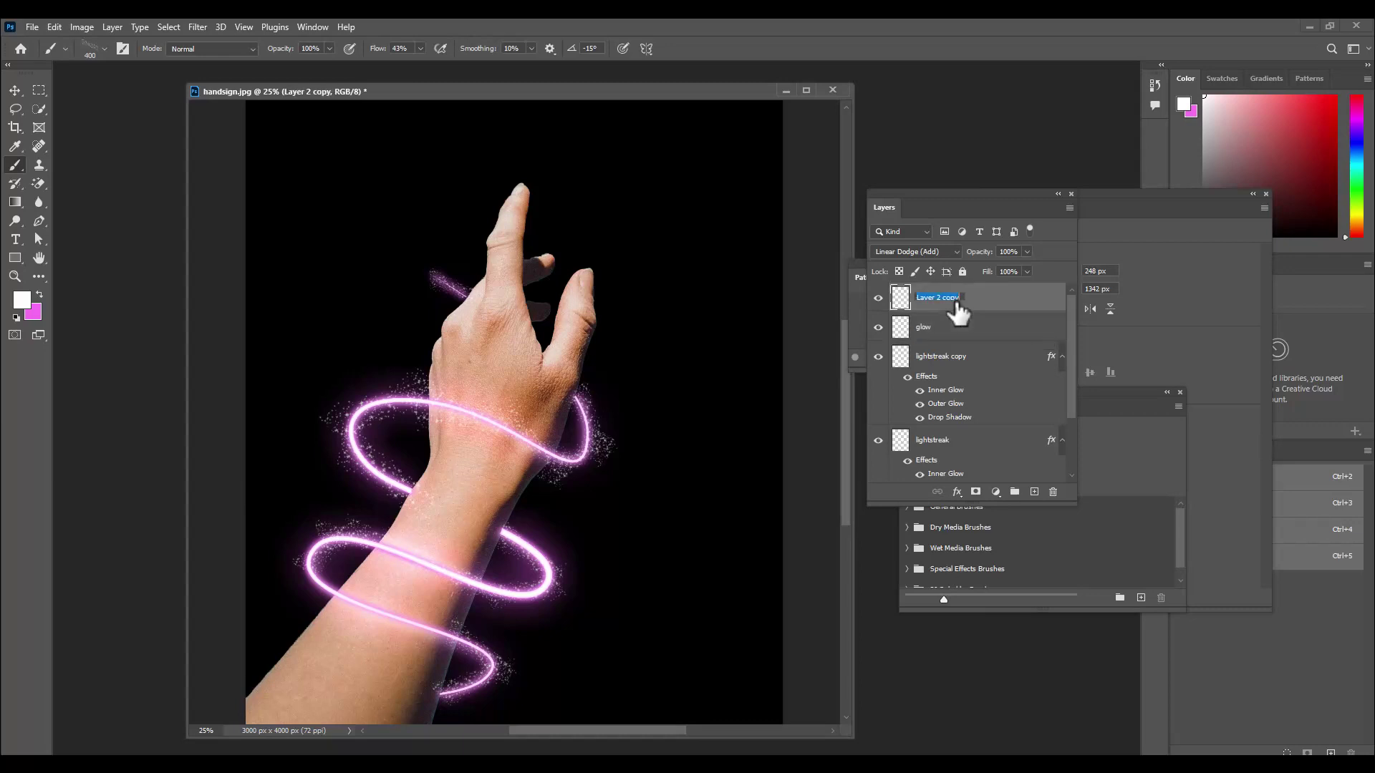
text(sparkles)
Duplicate the glow layer
click(953, 330)
key(ctrl+j)
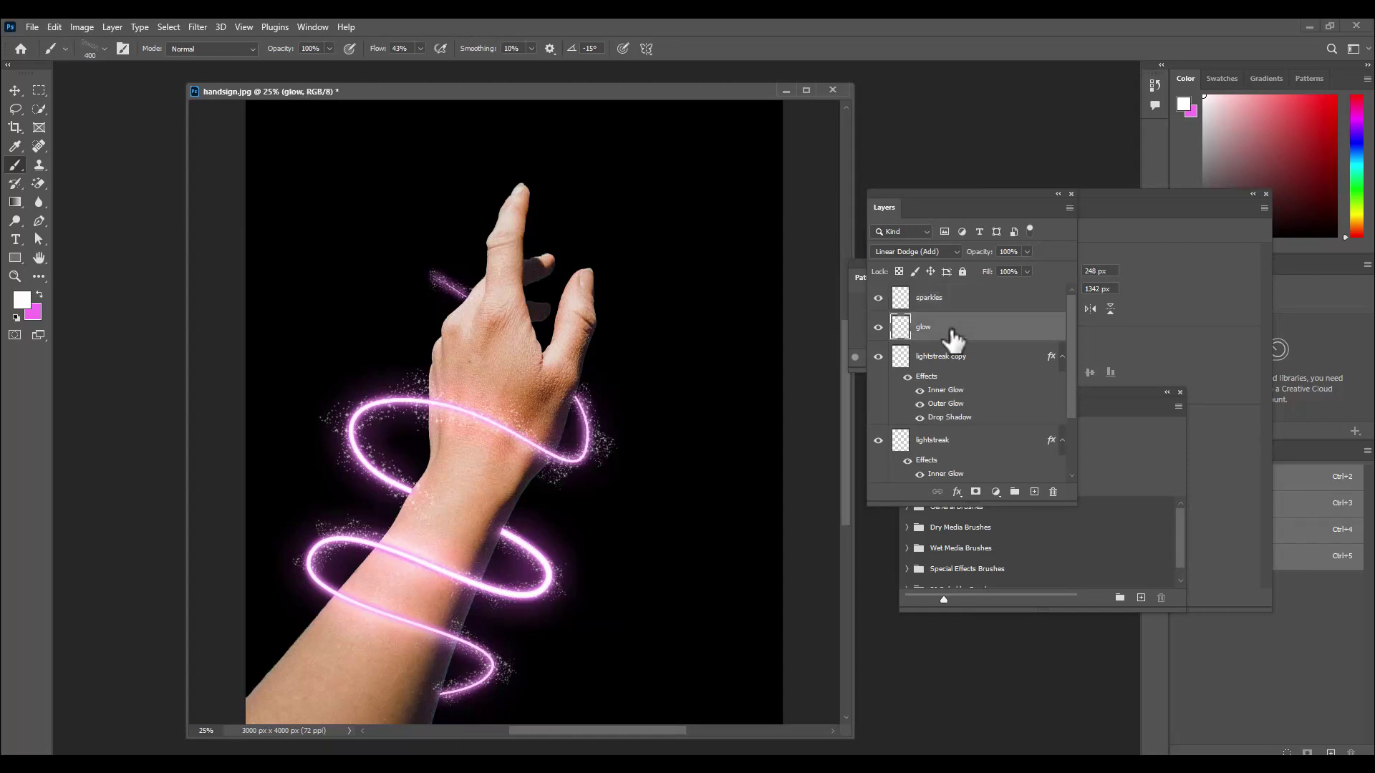